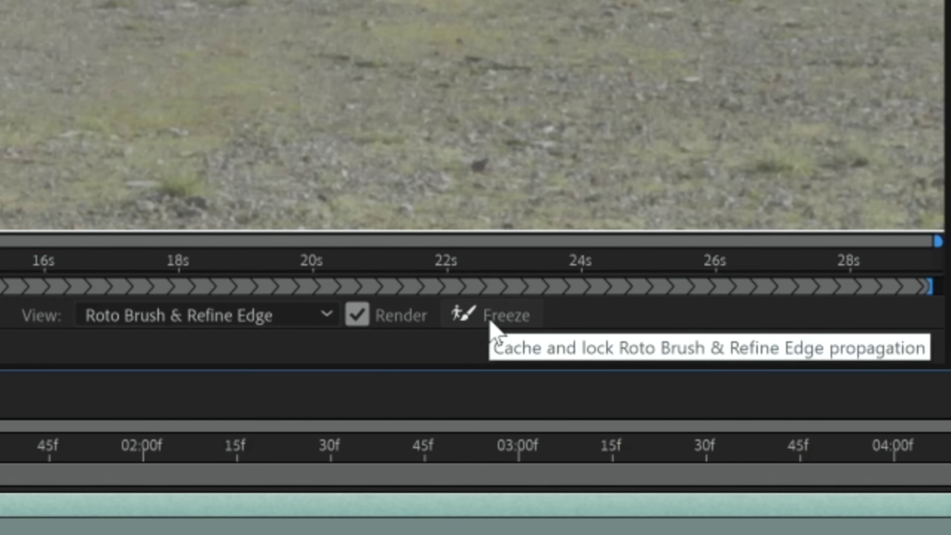
Freeze the Roto Brush & Refine Edge propagation and solo the Roto layer in the composition
left_click(491, 322)
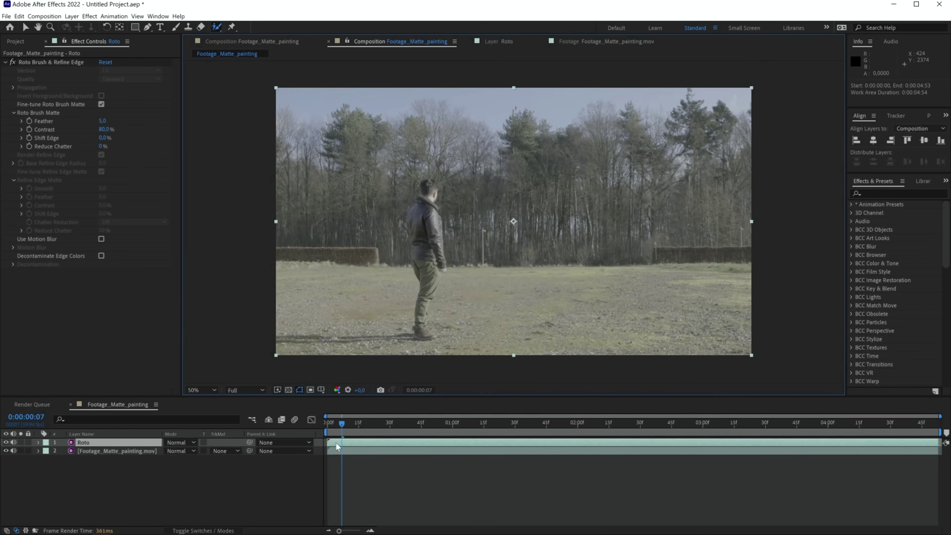
left_click(21, 443)
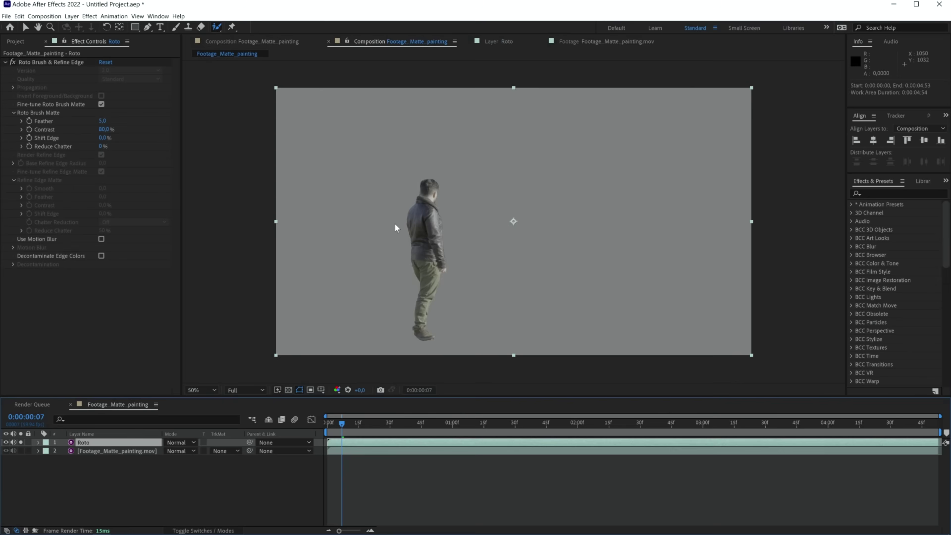
Refine the roto matte with Feather 20, Reduce Chatter 22% and Shift Edge -24%, and enable Use Motion Blur
scroll(395, 224, "up", 2)
key("h")
left_click_drag(217, 227, 341, 236)
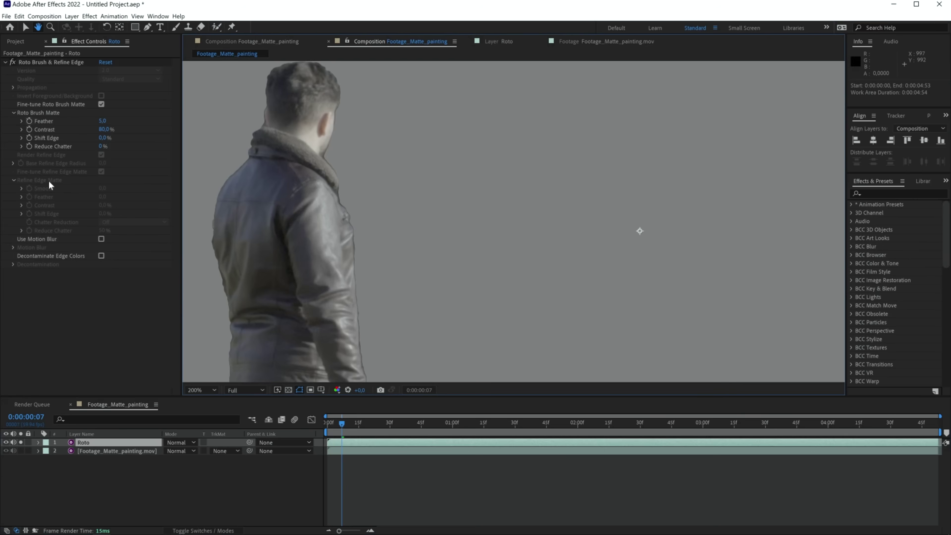
key("alt+w")
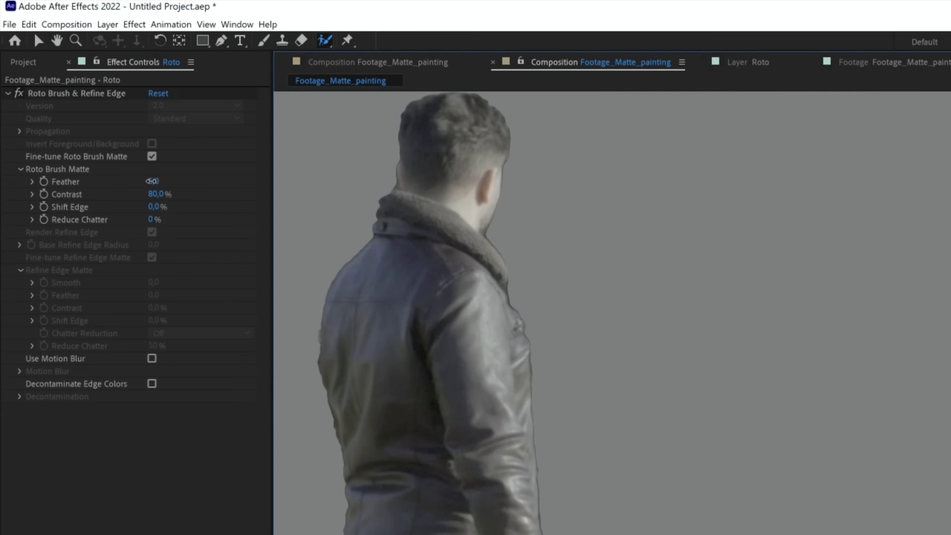
left_click(151, 181)
type("20")
key("Return")
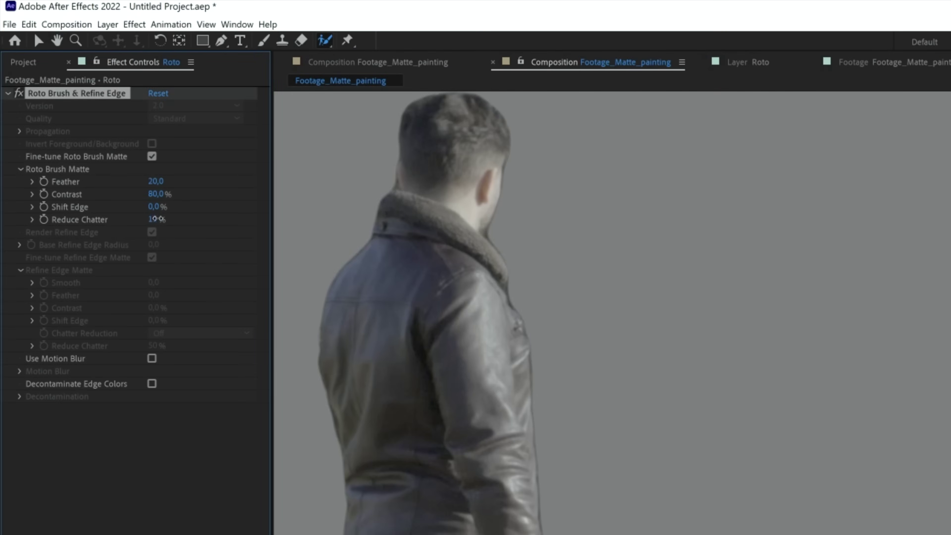
mouse_move(155, 219)
left_mouse_down()
mouse_move(163, 220)
mouse_move(144, 207)
left_mouse_up()
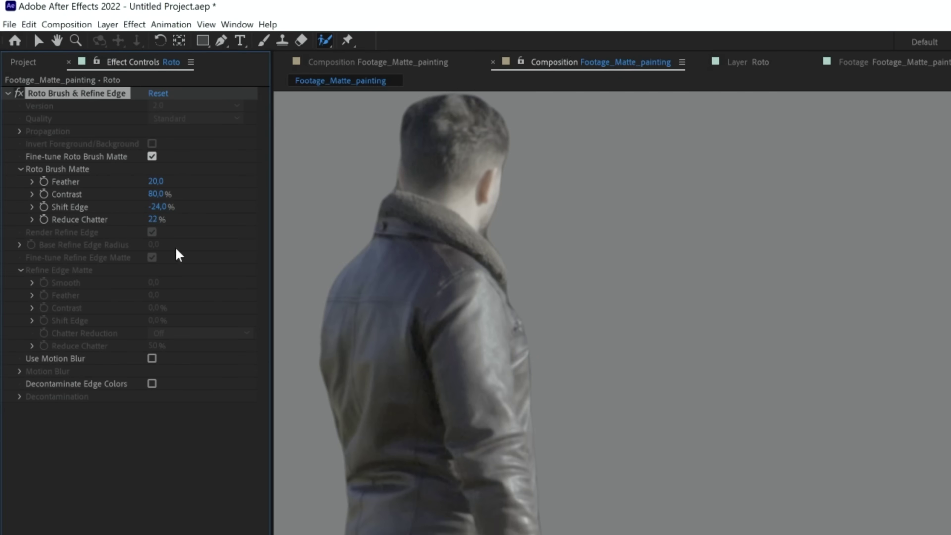
left_click(152, 358)
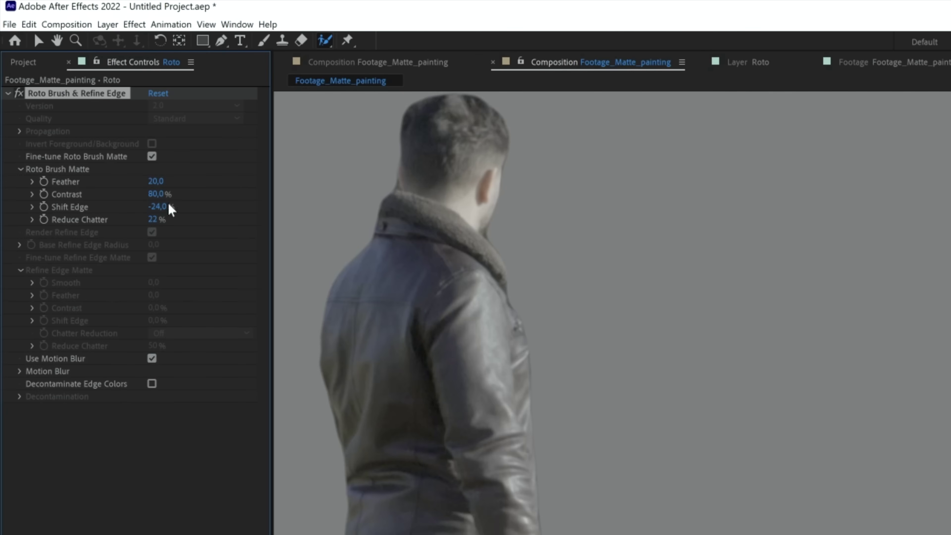
Add the Footage_Matte_painting composition to the Render Queue and open its custom output module settings
left_click(67, 24)
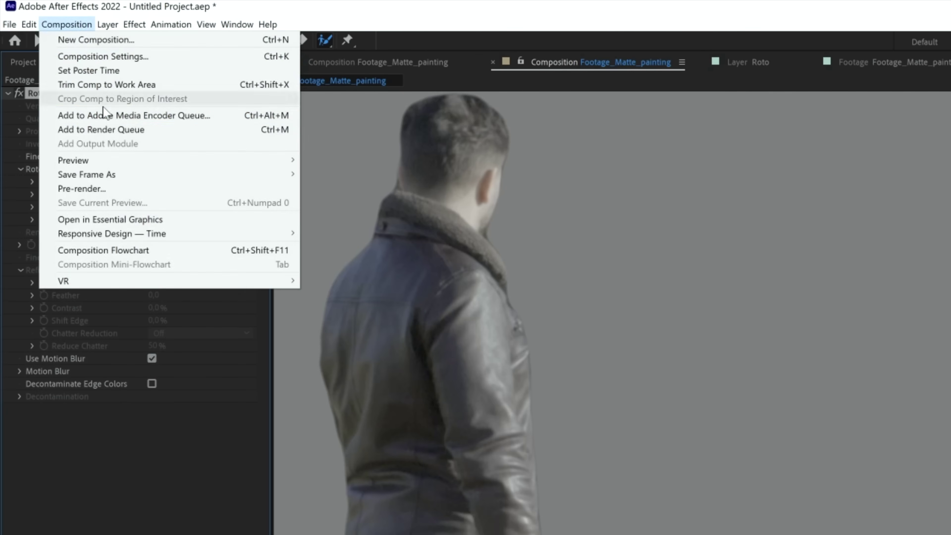
left_click(90, 129)
left_click(202, 325)
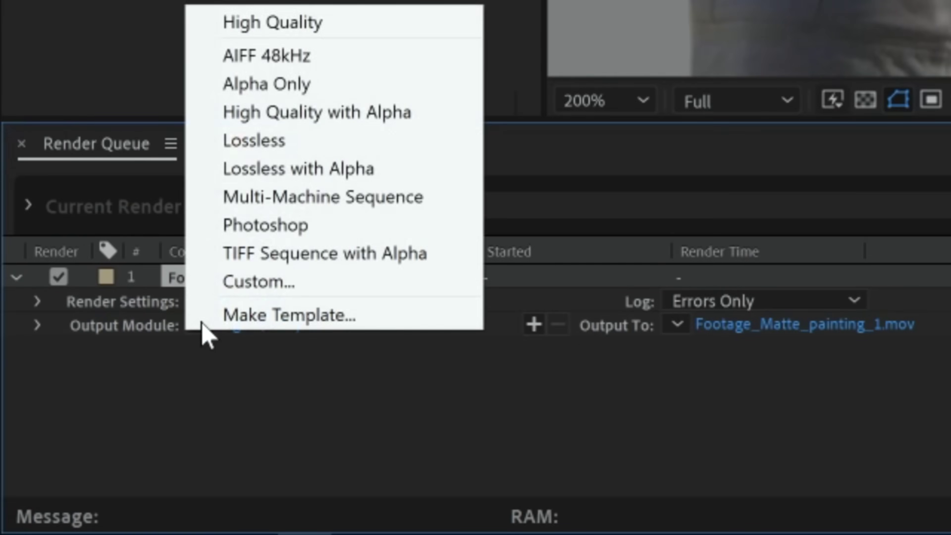
left_click(322, 281)
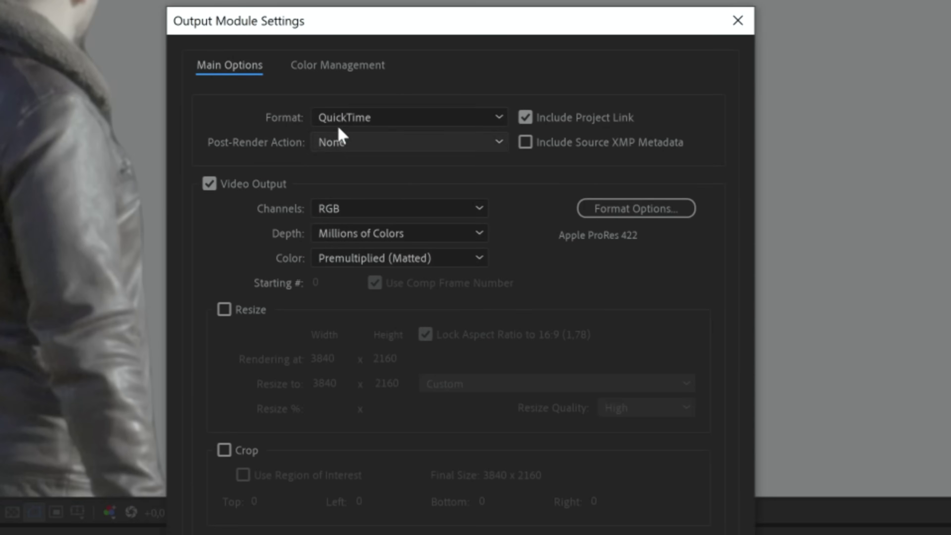
Set the QuickTime output's video codec to Apple ProRes 4444 and its channels to RGB + Alpha
left_click(614, 208)
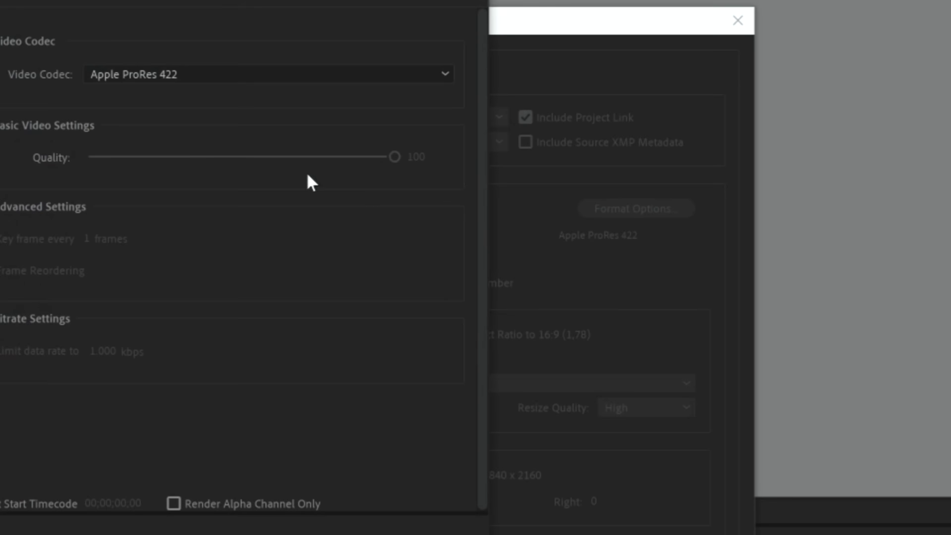
left_click(214, 81)
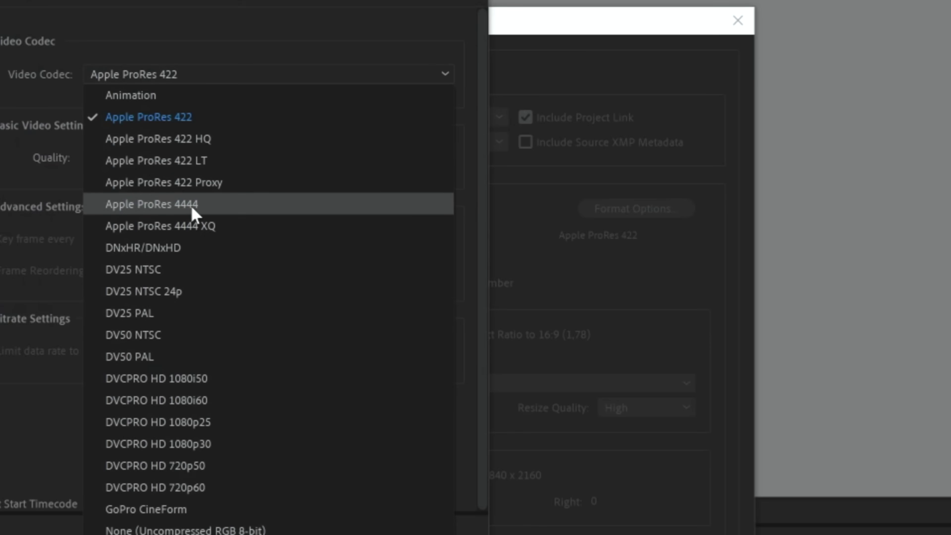
left_click(205, 203)
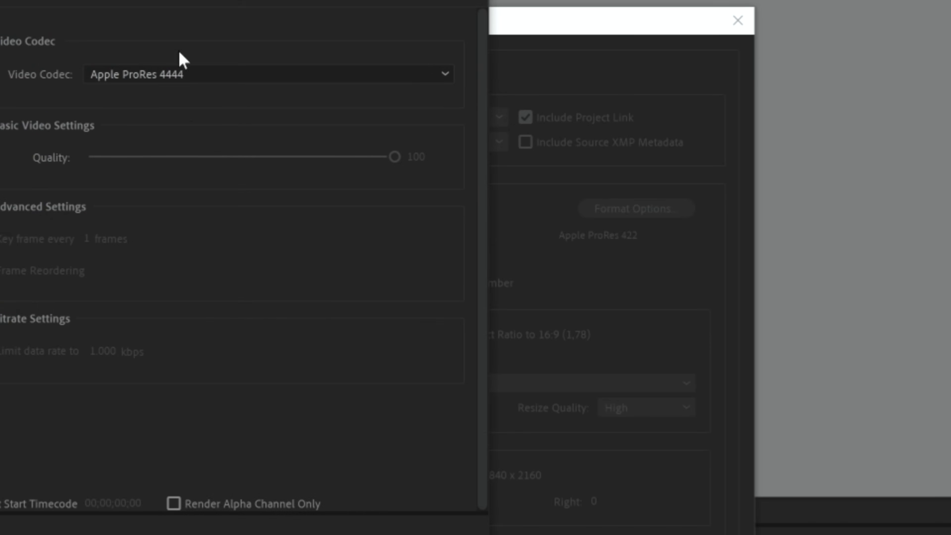
key("Return")
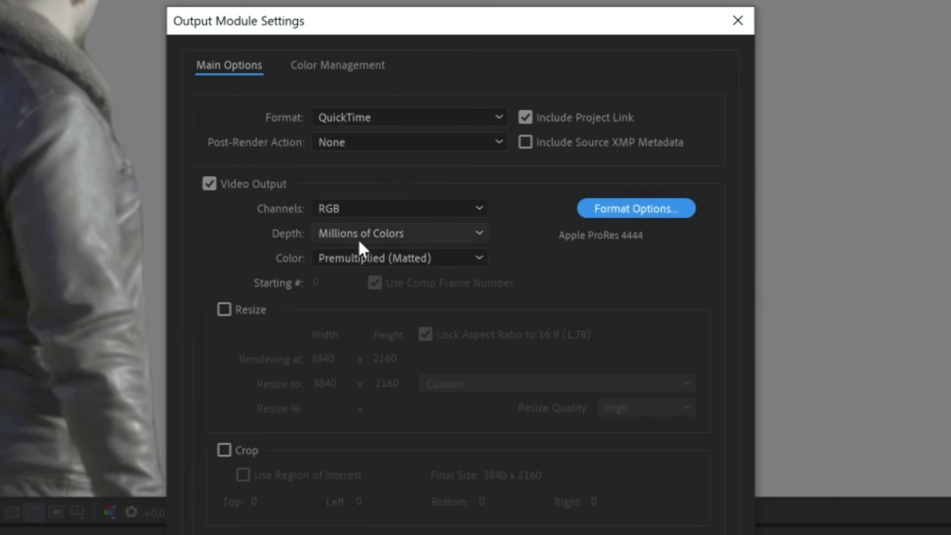
left_click(377, 213)
left_click(357, 279)
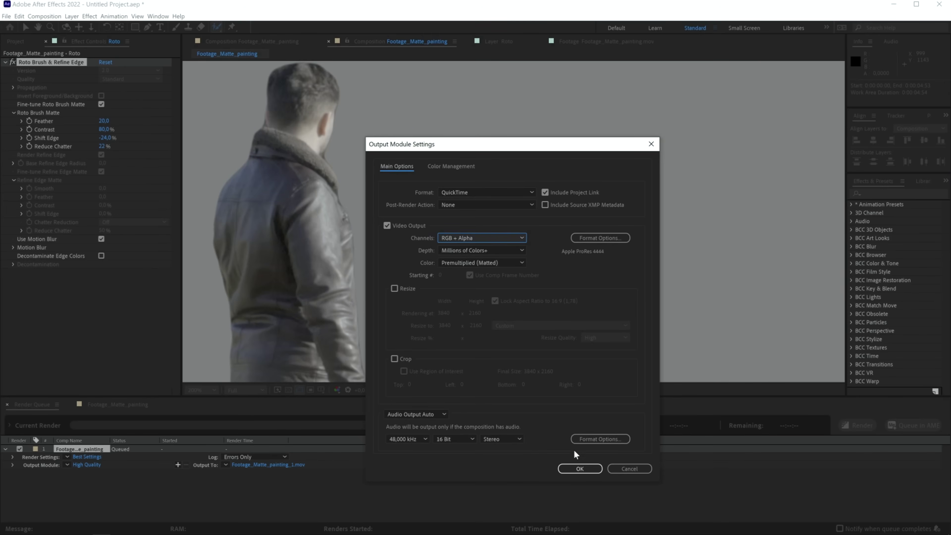
left_click(578, 468)
Show the transparency grid behind the isolated man and return to the render queue
left_click(287, 390)
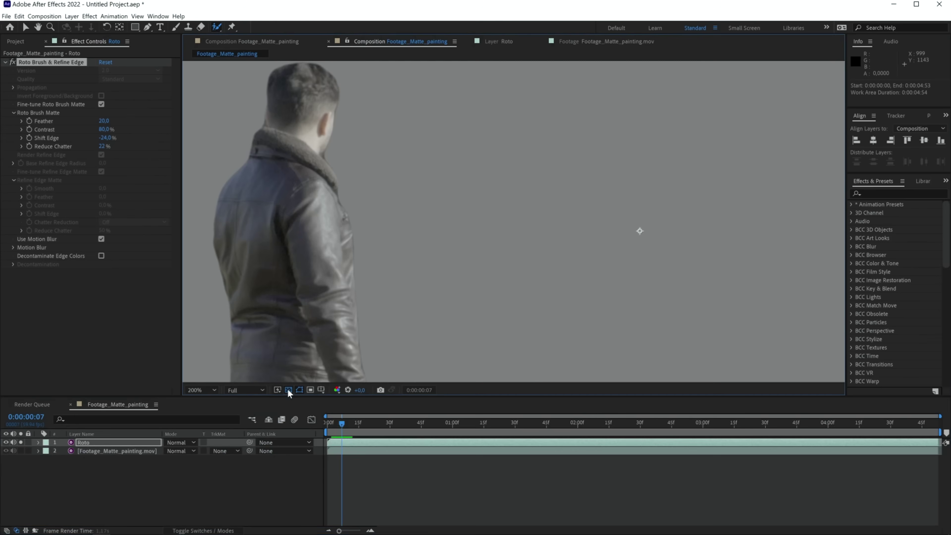
left_click(288, 391)
left_click(287, 390)
left_click(287, 390)
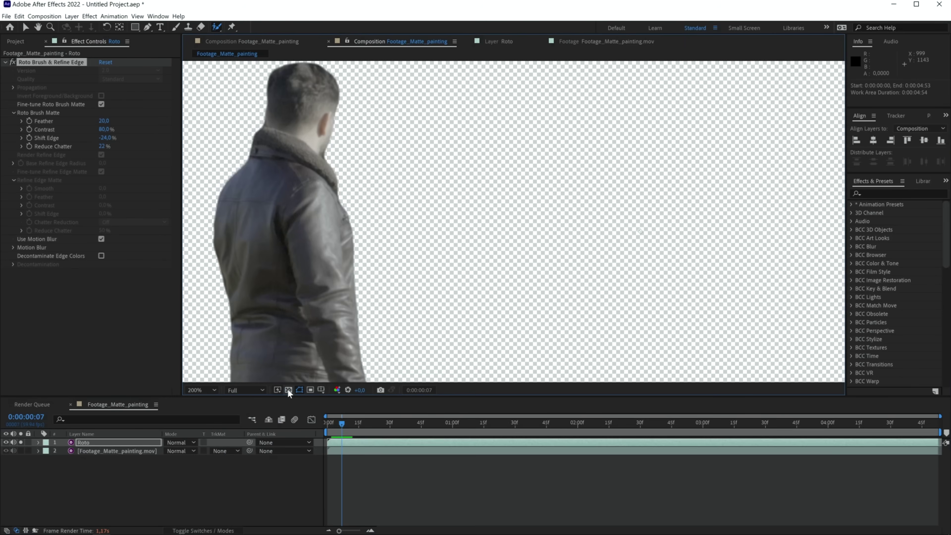
left_click(287, 389)
left_click(288, 389)
left_click(37, 404)
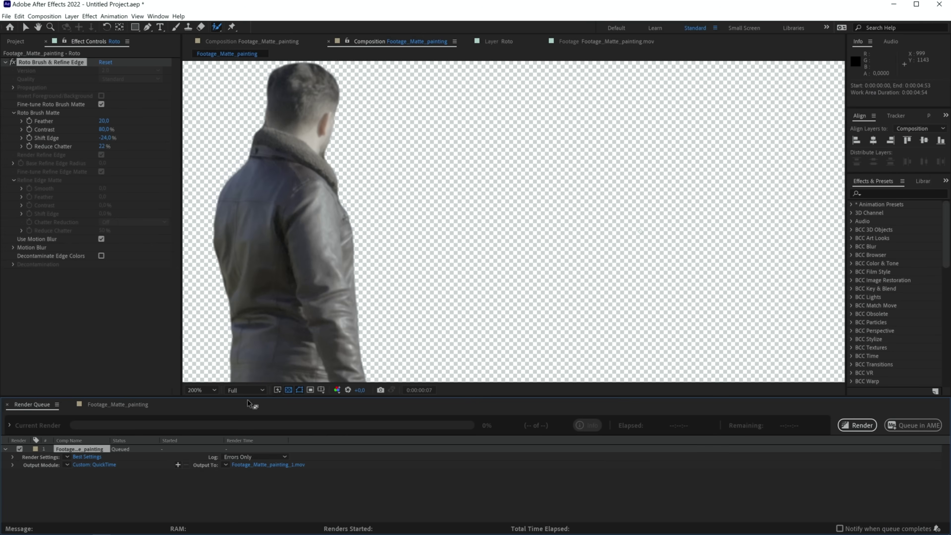
Open the Roto_Alpha.mov footage and view its first frame against the transparency grid
left_click(17, 42)
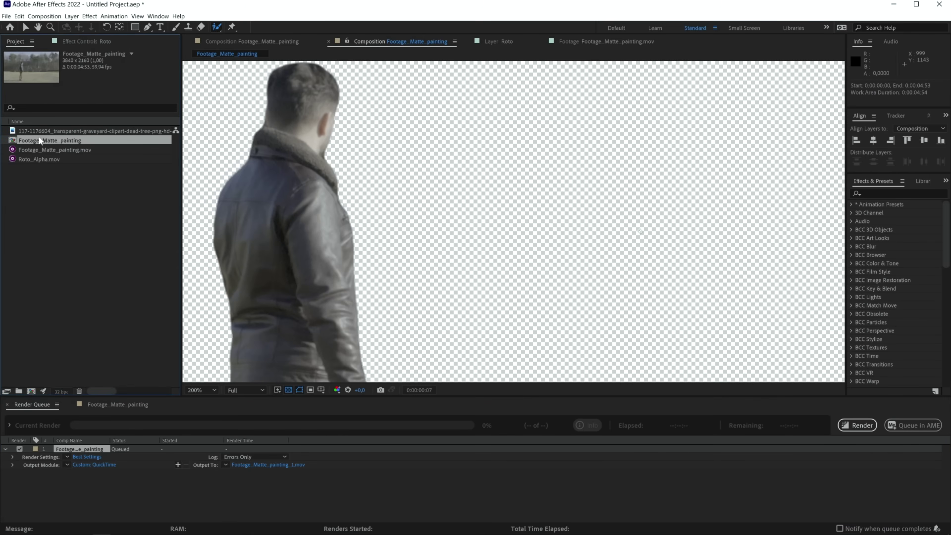
double_click(31, 159)
mouse_move(195, 369)
left_mouse_down()
mouse_move(556, 381)
mouse_move(186, 371)
left_mouse_up()
left_click(223, 390)
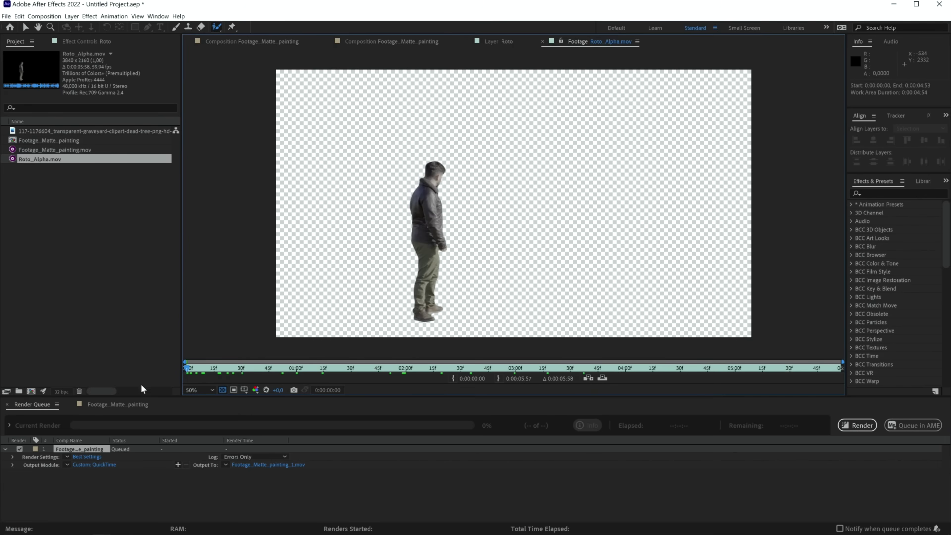
Delete the Roto layer from the Footage_Matte_painting timeline and place Roto_Alpha.mov above the original footage
left_click(105, 401)
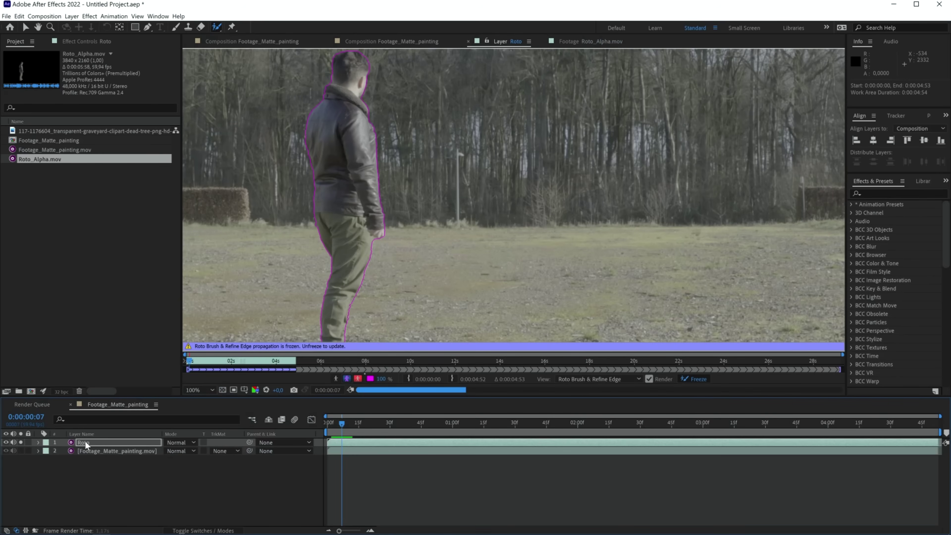
key("Delete")
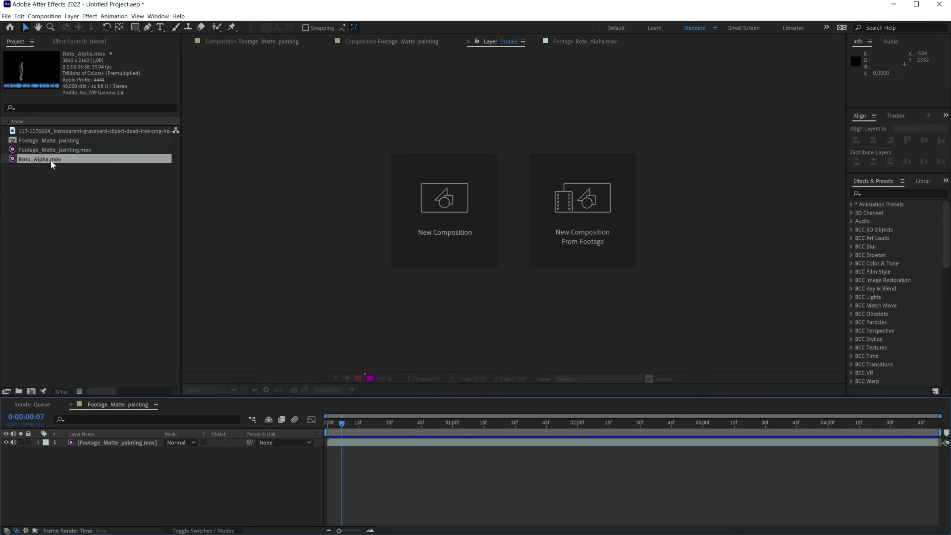
left_click_drag(53, 165, 119, 445)
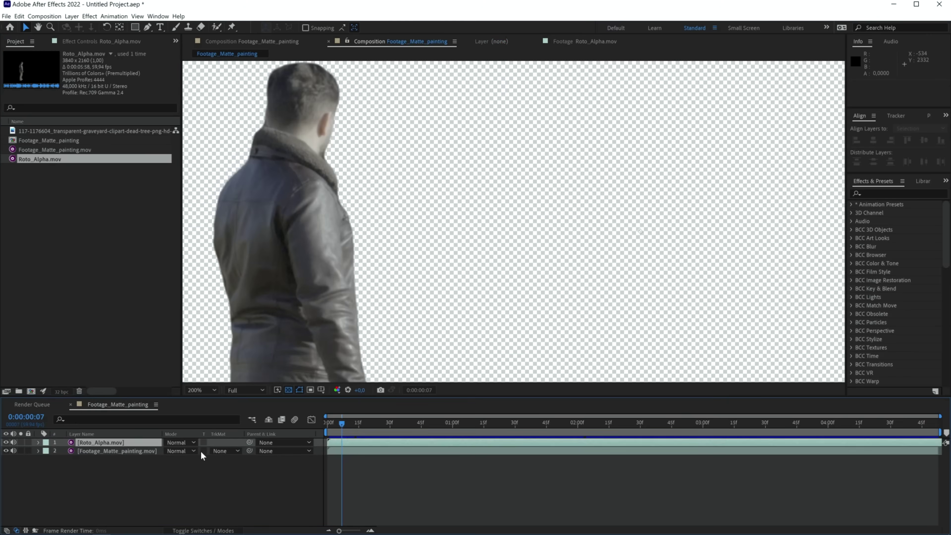
Create a white 3840 x 2160 px solid layer named Fog at the start of the composition
key("comma")
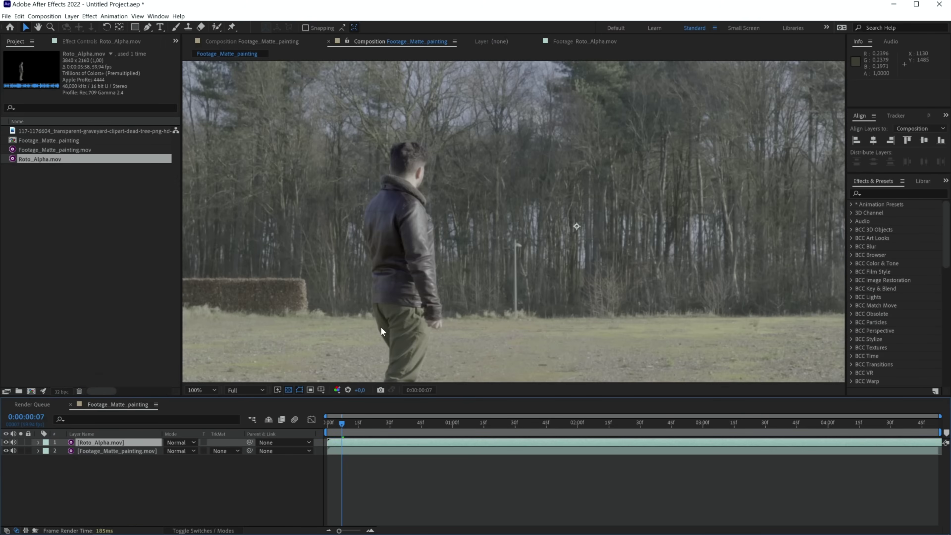
key("comma")
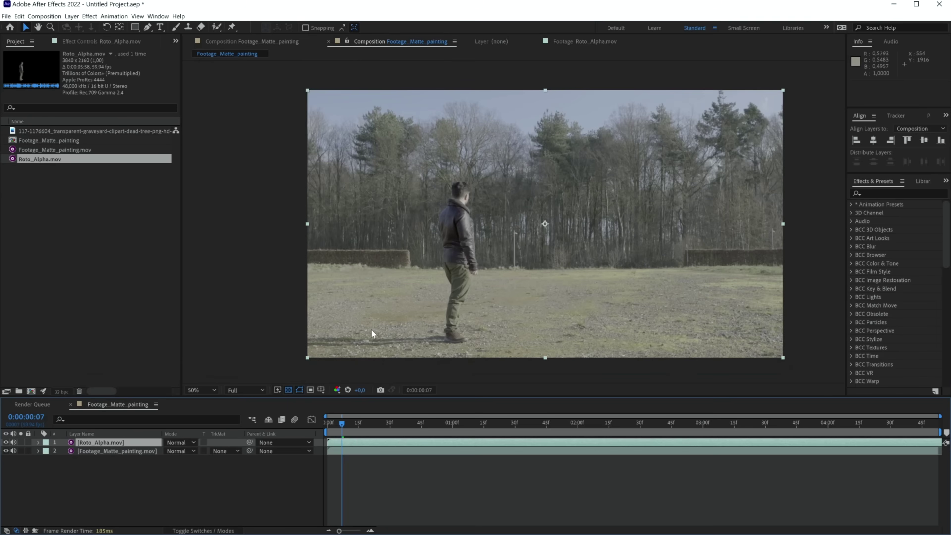
key("Home")
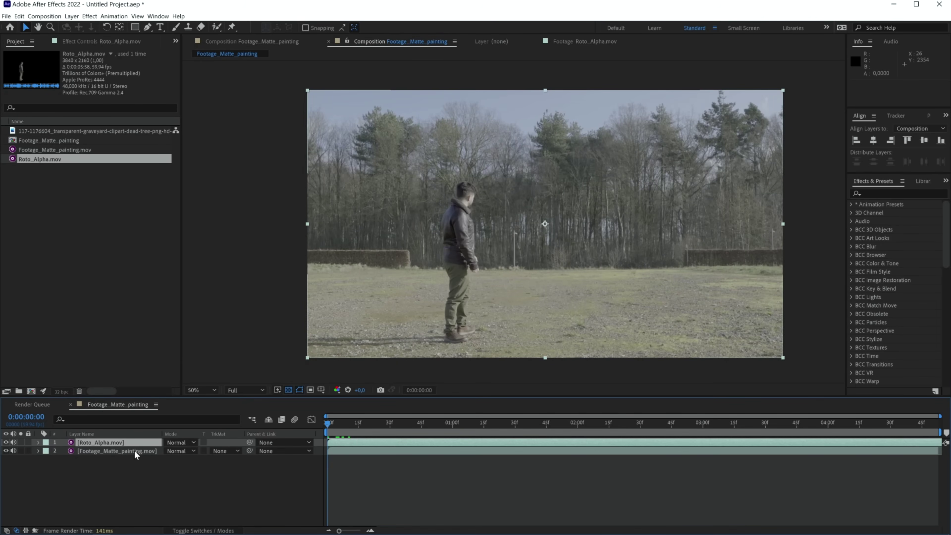
right_click(139, 464)
mouse_move(186, 373)
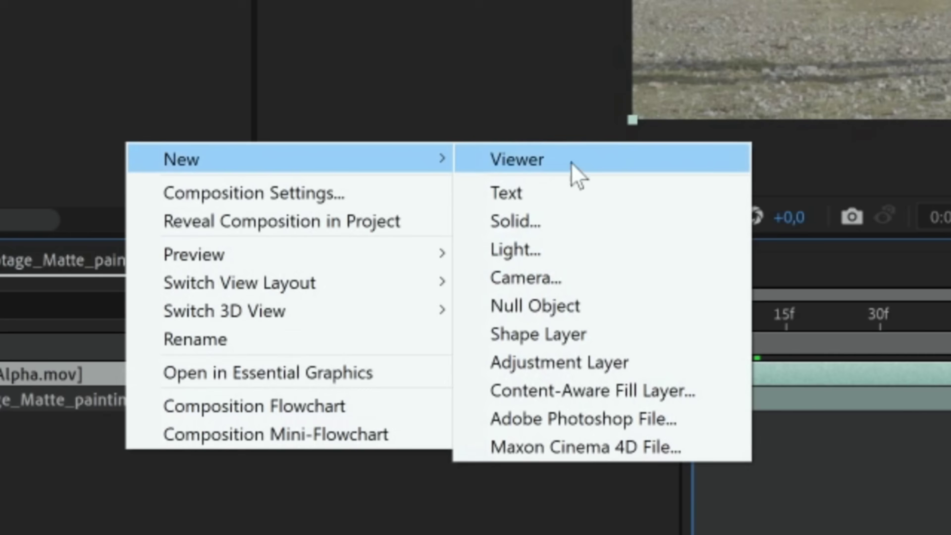
left_click(578, 221)
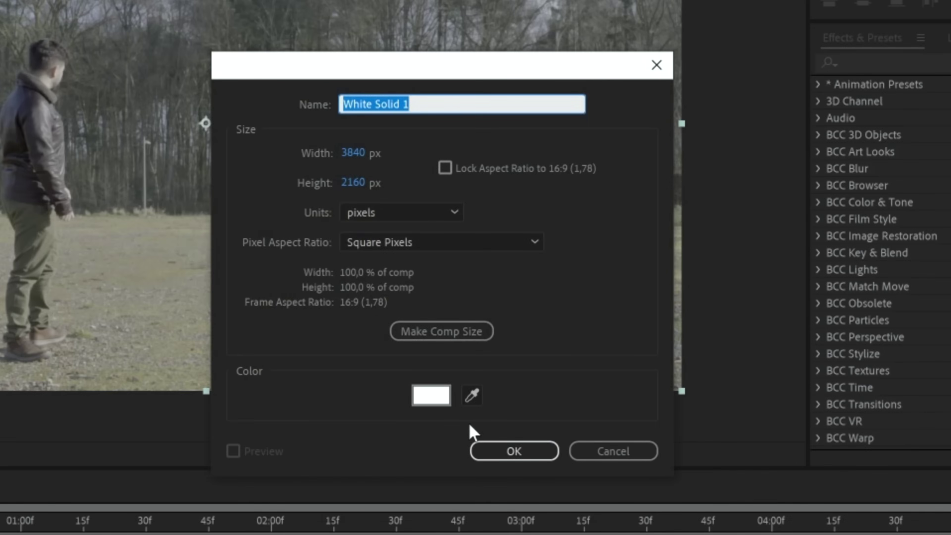
type("Fog")
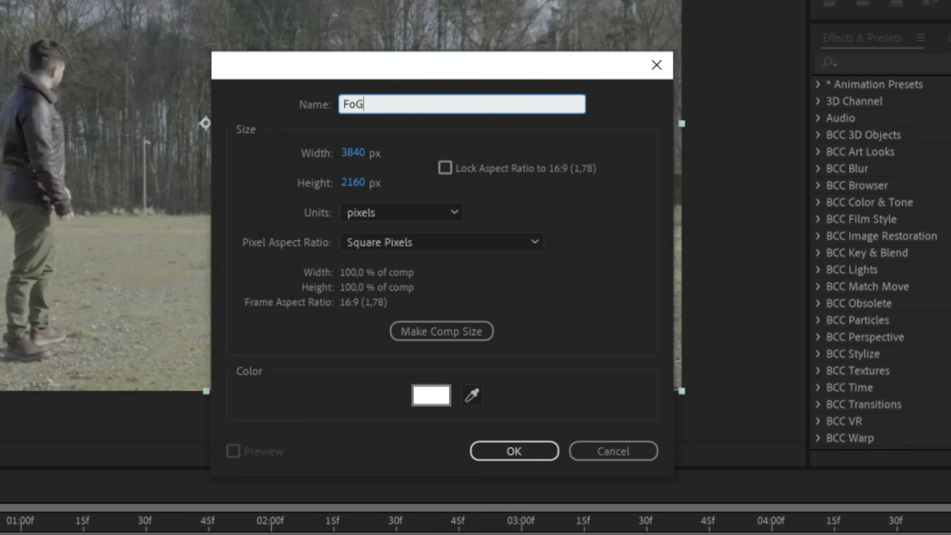
left_click(511, 452)
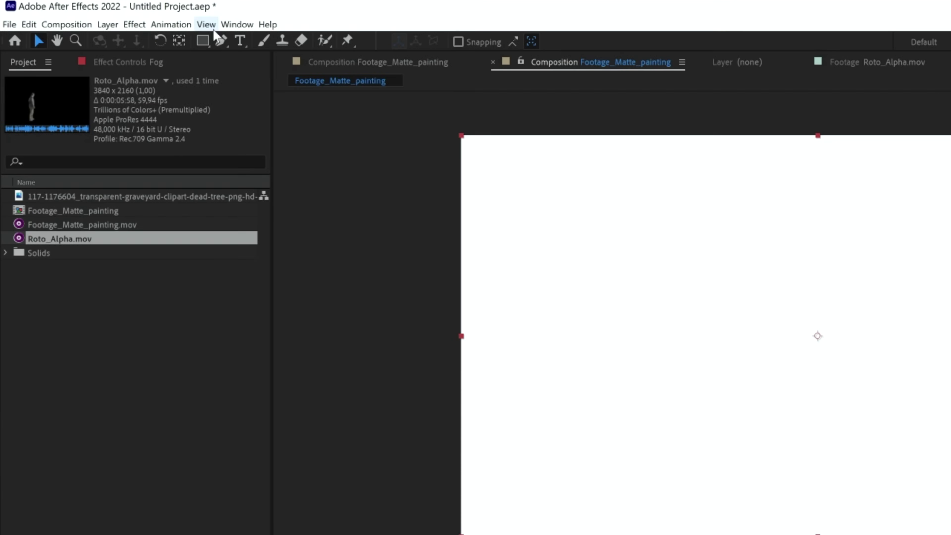
Mask the Fog solid with a rectangle covering everything above the foreground gravel and feather the mask by 184 pixels
left_click(203, 40)
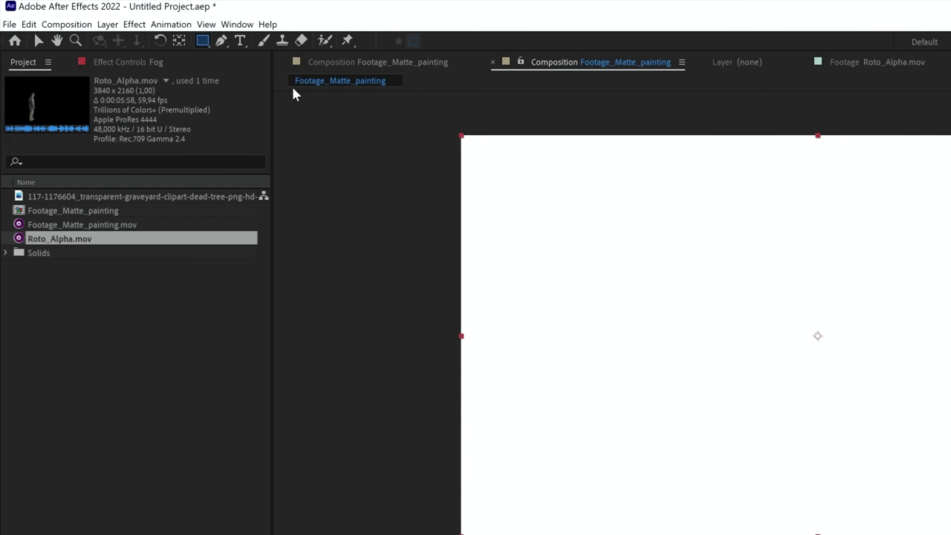
mouse_move(365, 109)
left_mouse_down()
mouse_move(632, 310)
mouse_move(788, 380)
mouse_move(900, 402)
left_mouse_up()
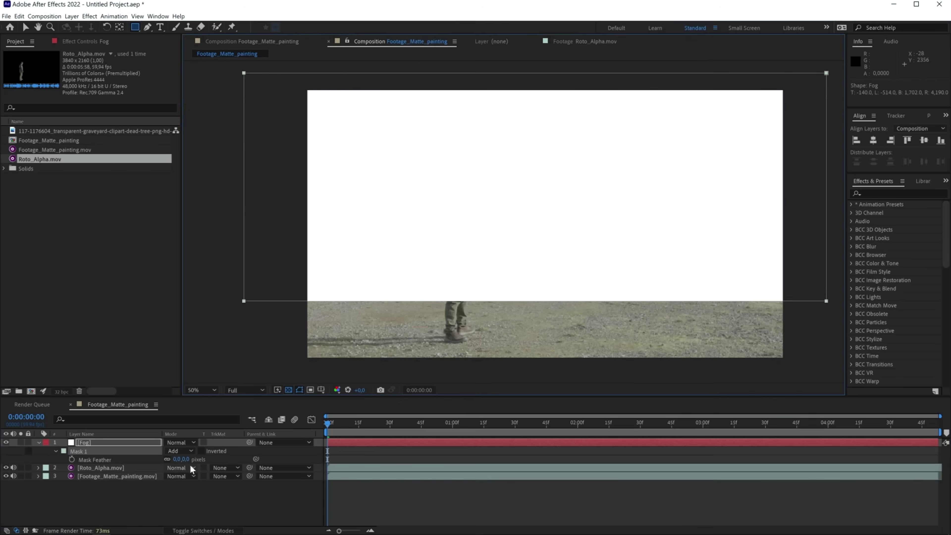
left_click_drag(186, 460, 274, 455)
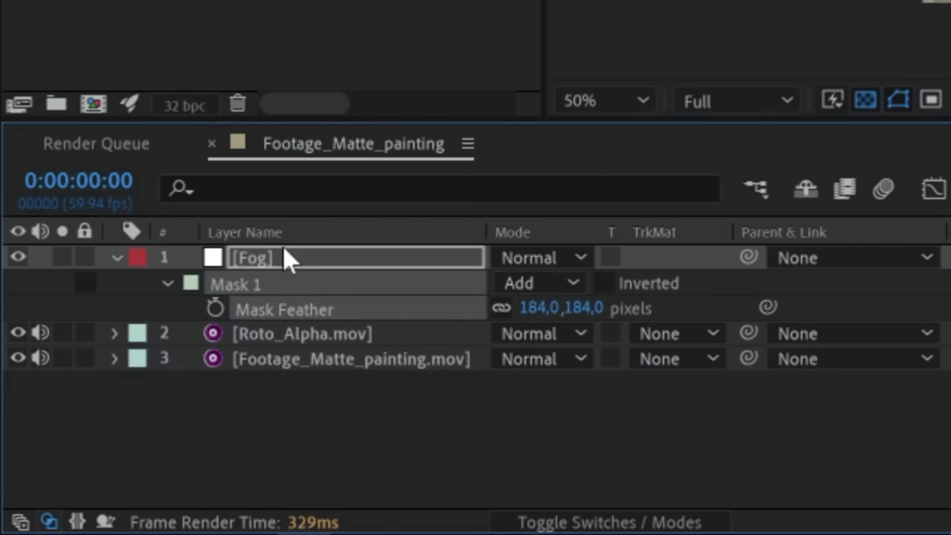
Move the Fog layer between Roto_Alpha.mov and the original footage
left_click_drag(91, 445, 98, 474)
left_click_drag(294, 348, 296, 357)
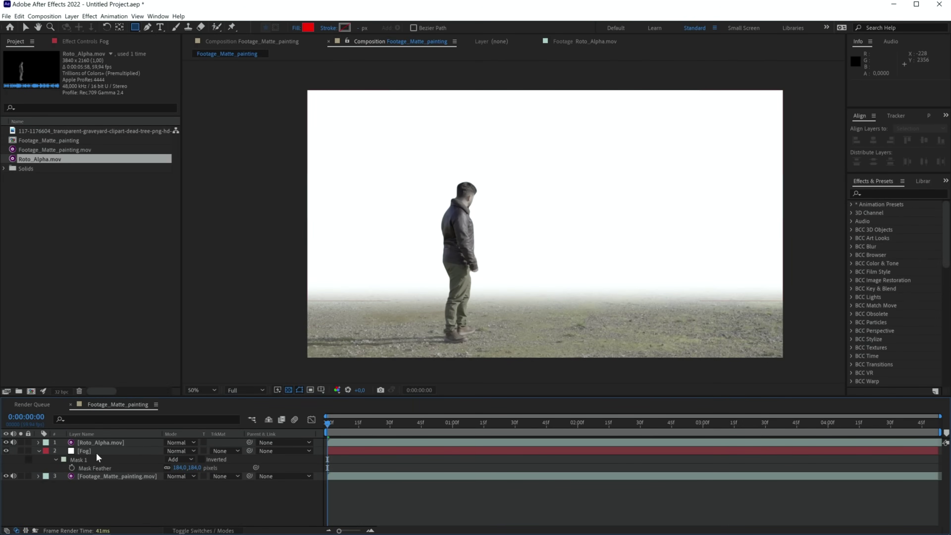
Apply the Fractal Noise effect to the Fog layer
left_click(97, 452)
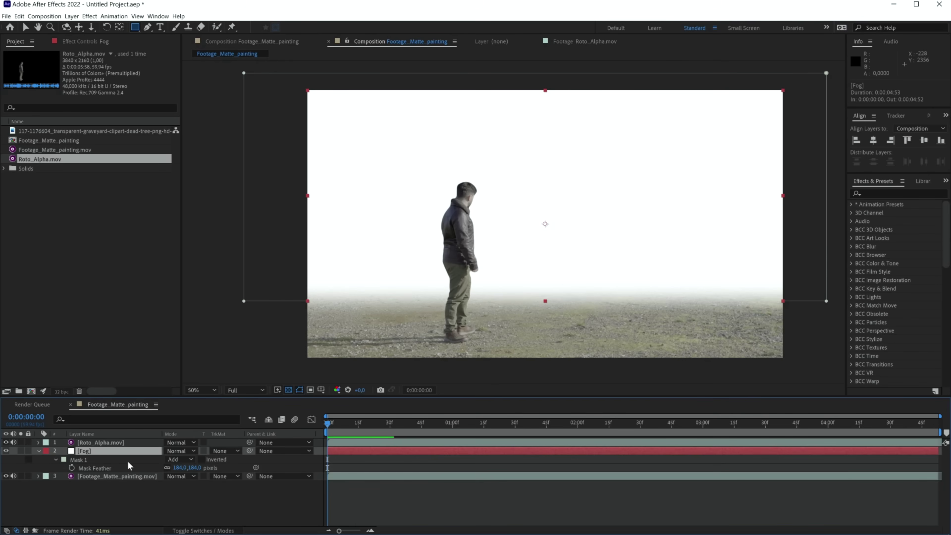
key("ctrl+space")
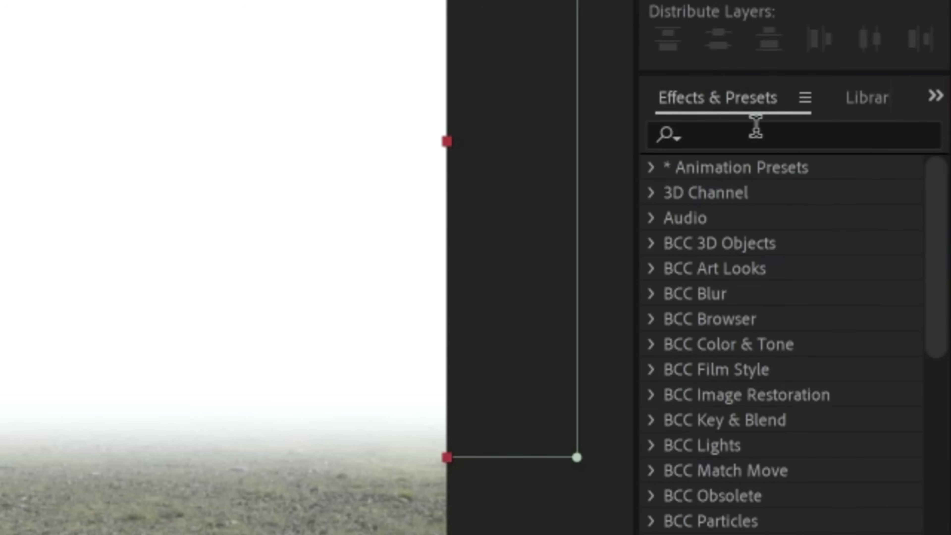
left_click(755, 133)
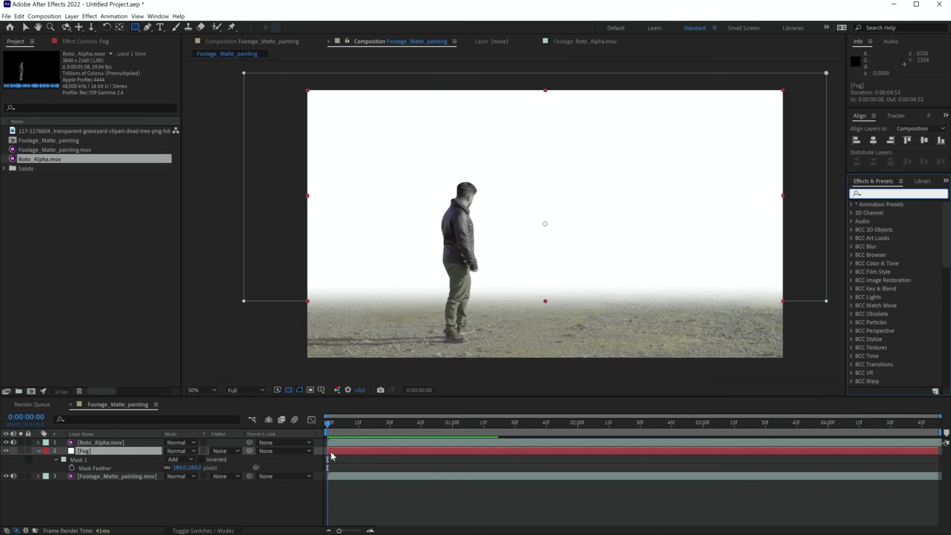
left_click(344, 452)
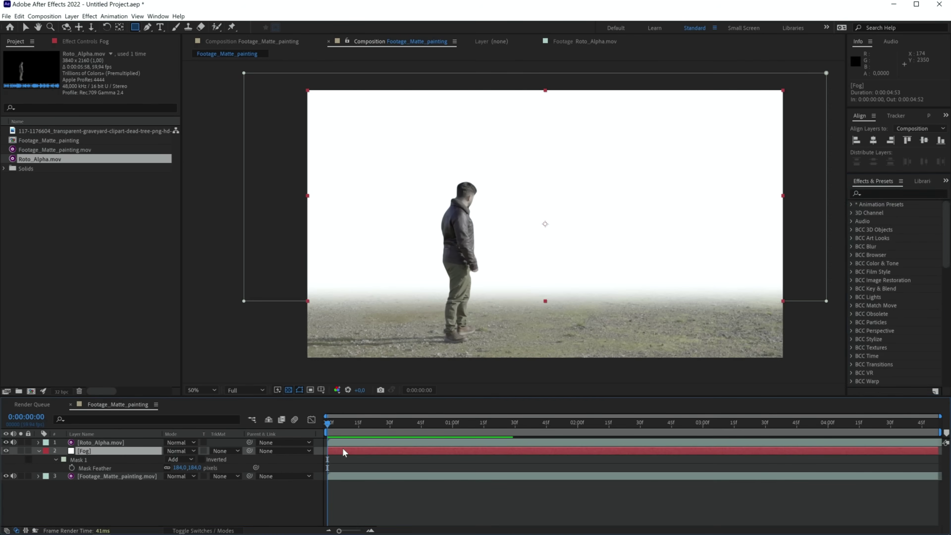
key("ctrl+space")
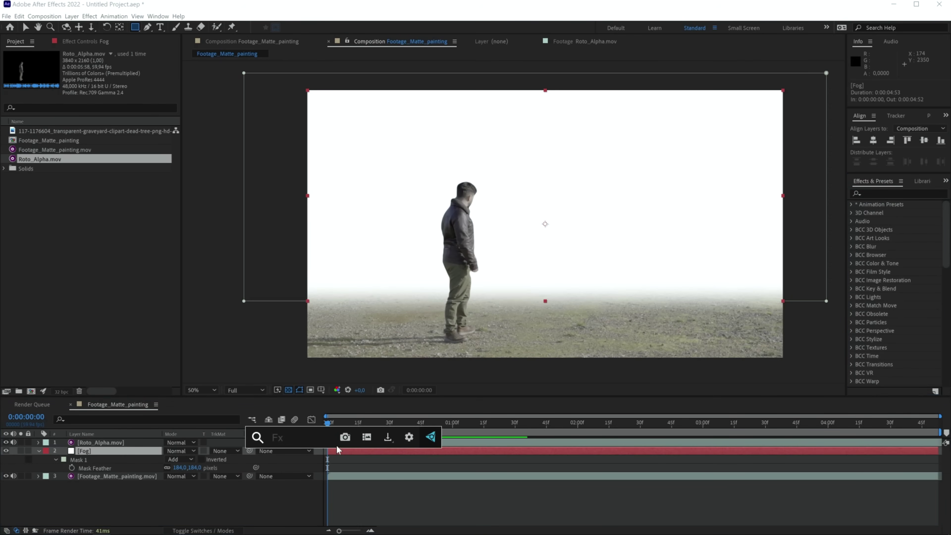
type("fract")
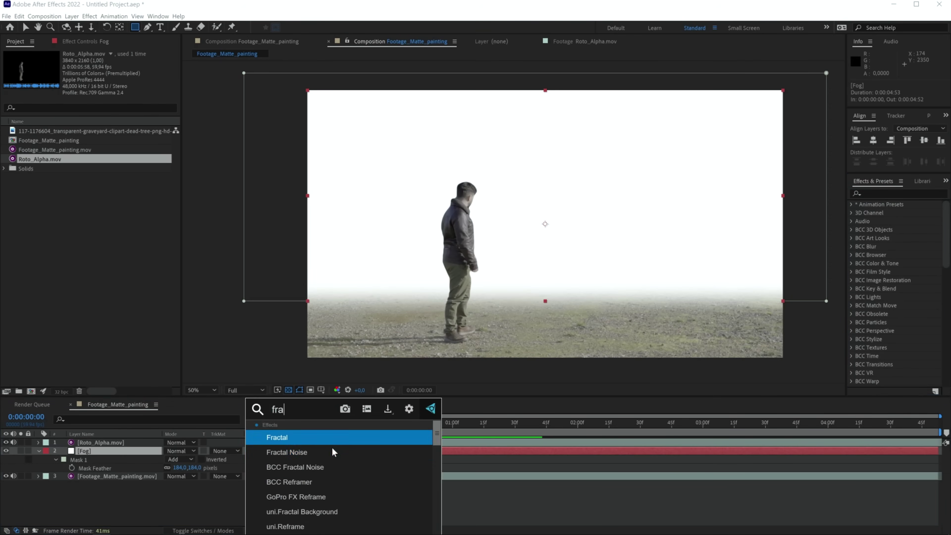
left_click(315, 451)
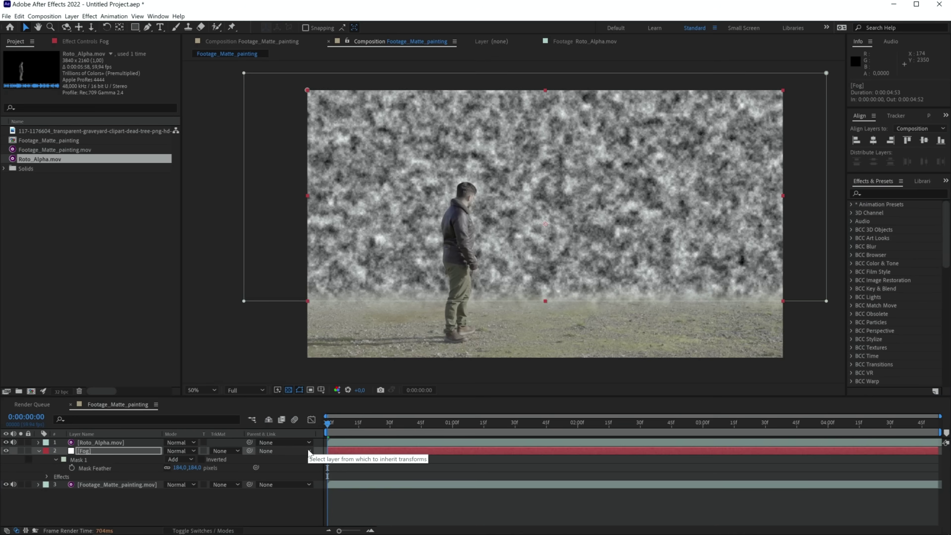
Add the Tint effect to the Fog layer
key("ctrl+space")
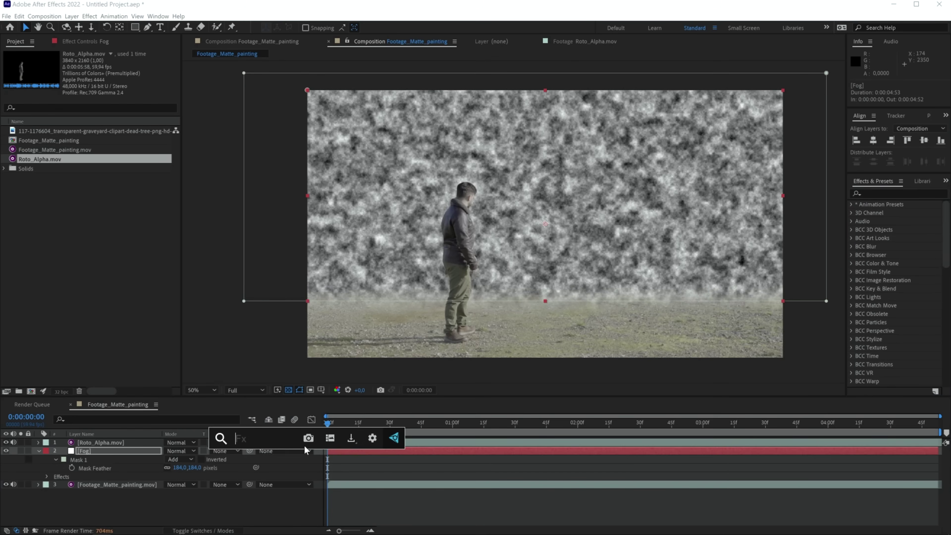
type("tint")
left_click(276, 439)
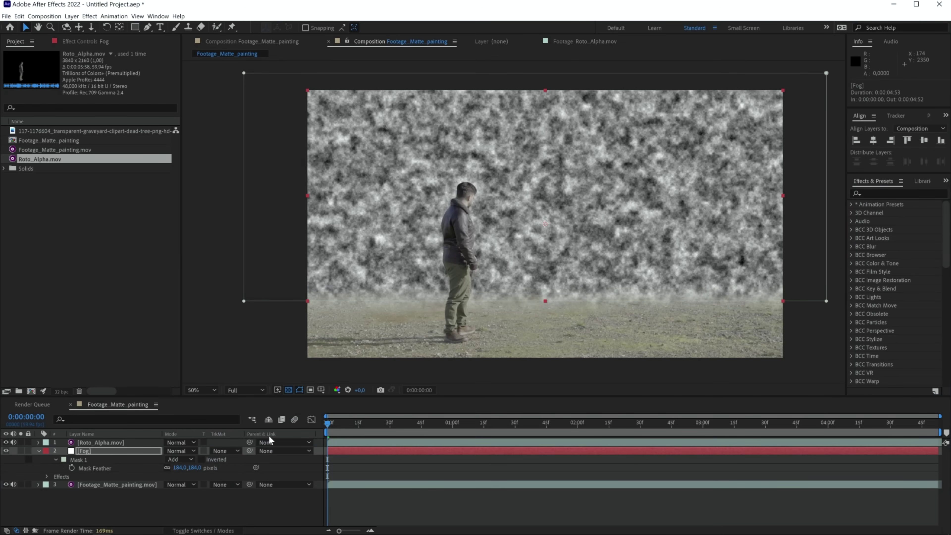
Enlarge the Fog layer's Fractal Noise pattern by setting its transform scale to 397
left_click(86, 43)
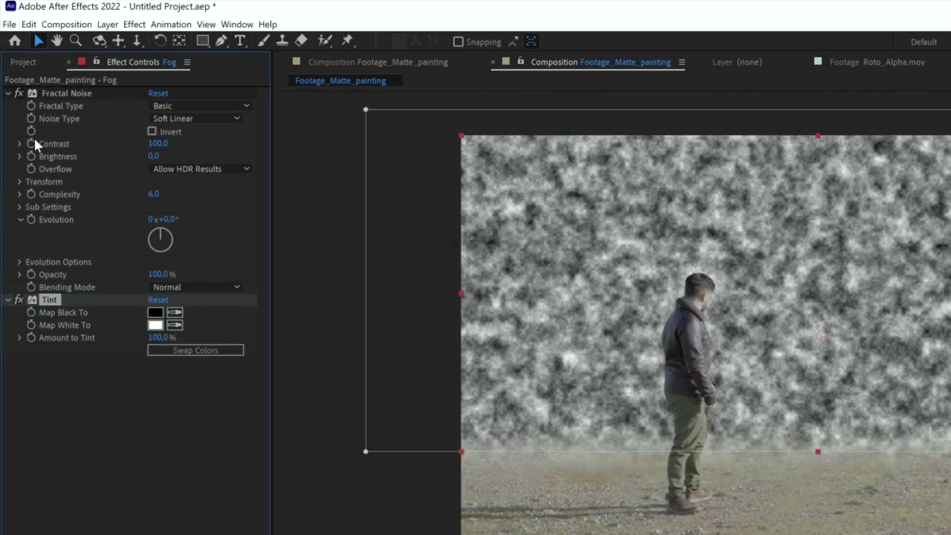
left_click(20, 182)
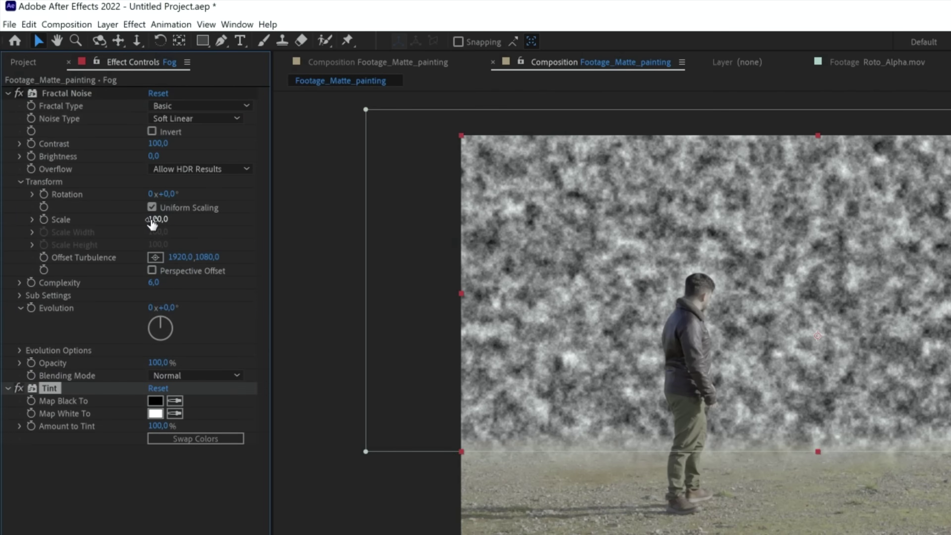
left_click_drag(152, 221, 317, 232)
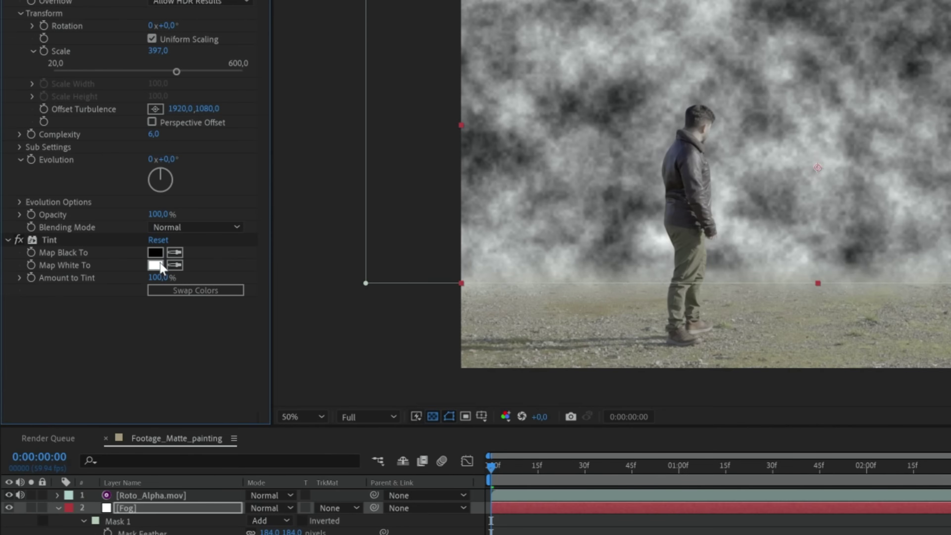
Set the Tint effect's Map White To colour to a light beige
left_click(156, 266)
left_click_drag(357, 350, 360, 440)
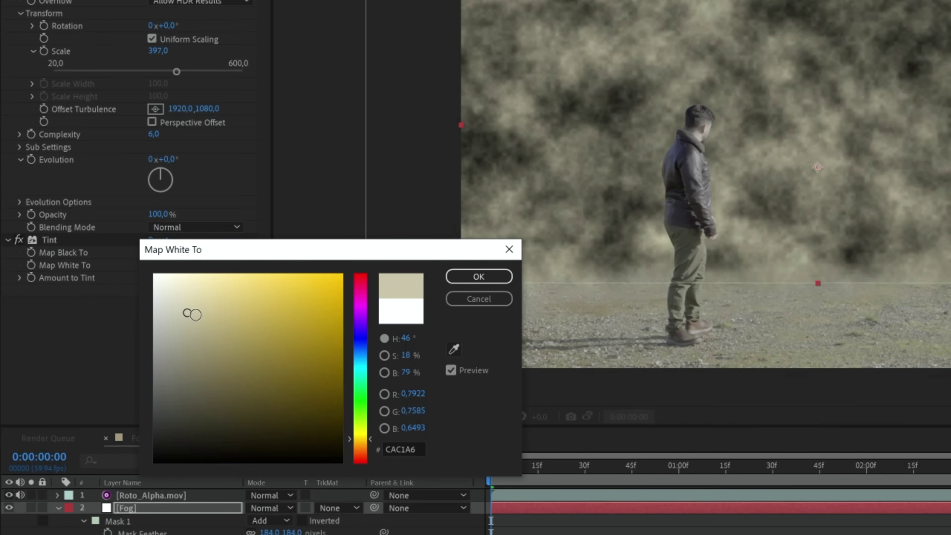
left_click_drag(191, 314, 194, 300)
key("Return")
Set the Tint effect's Map Black To colour to the muted green 679D5F
left_click(164, 255)
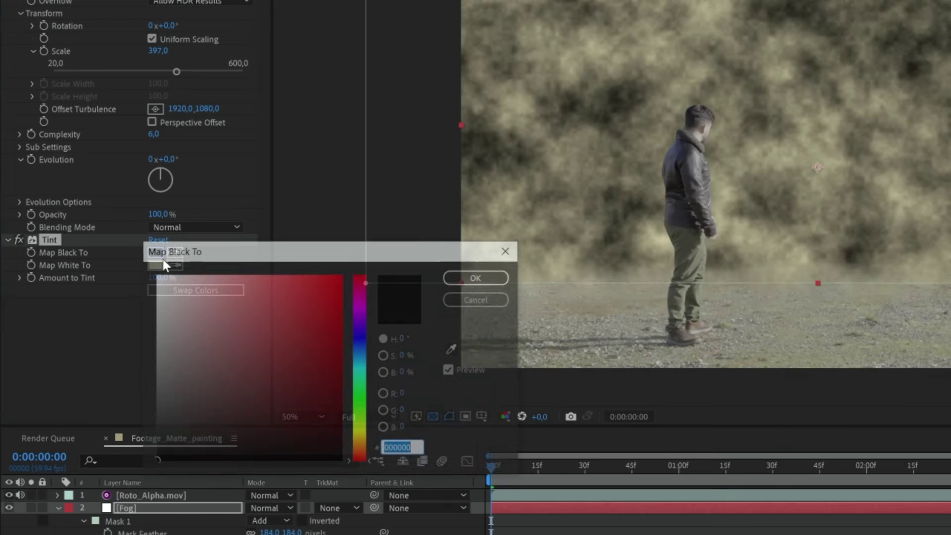
left_click_drag(360, 459, 360, 444)
left_click(227, 340)
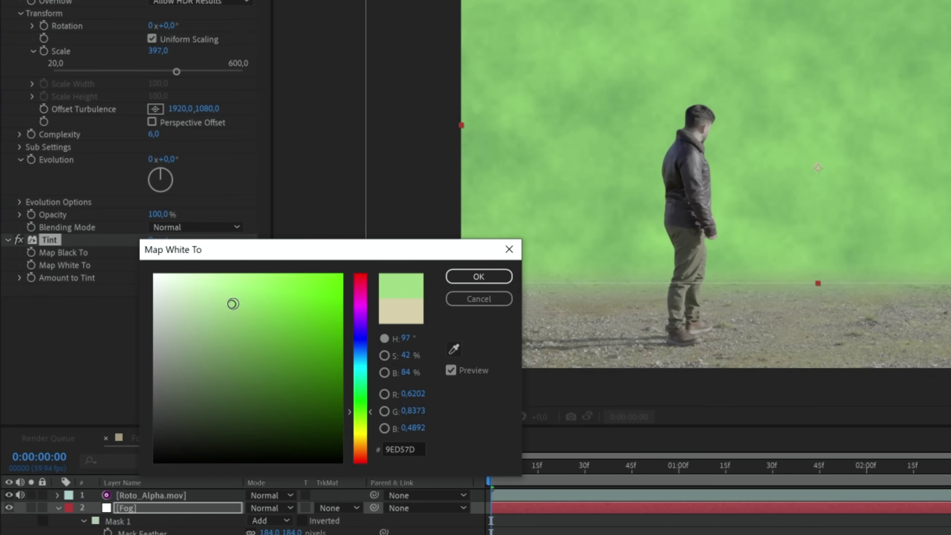
Set the Tint effect's Map White To colour to light yellow-green C9D77A and shift Map Black To to an olive hue
left_click_drag(233, 303, 235, 303)
mouse_move(362, 424)
left_mouse_down()
mouse_move(360, 435)
mouse_move(360, 412)
mouse_move(359, 427)
left_mouse_up()
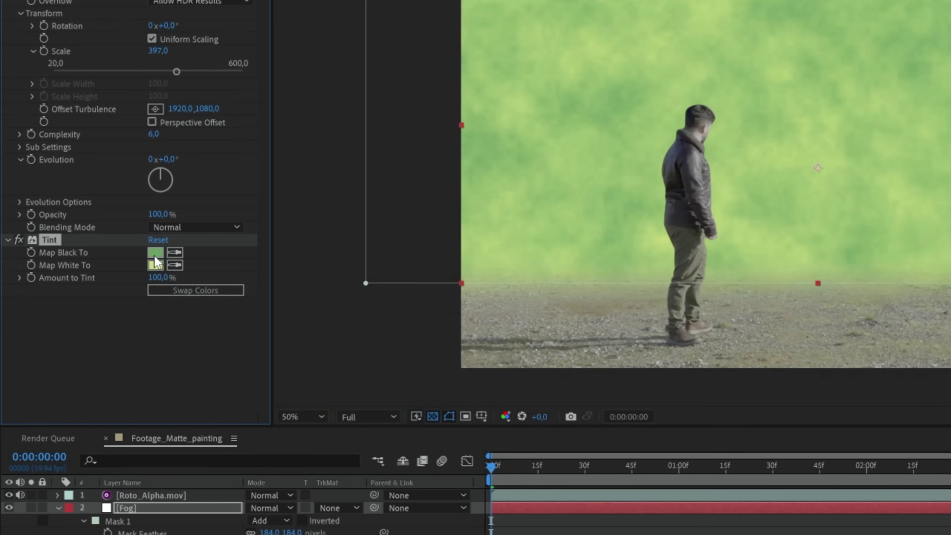
left_click(155, 252)
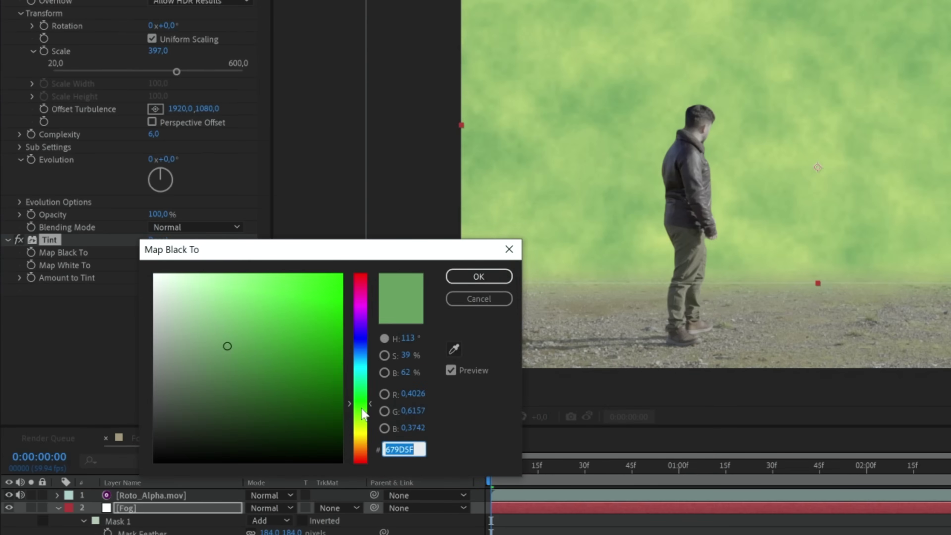
left_click_drag(362, 414, 362, 439)
key("Return")
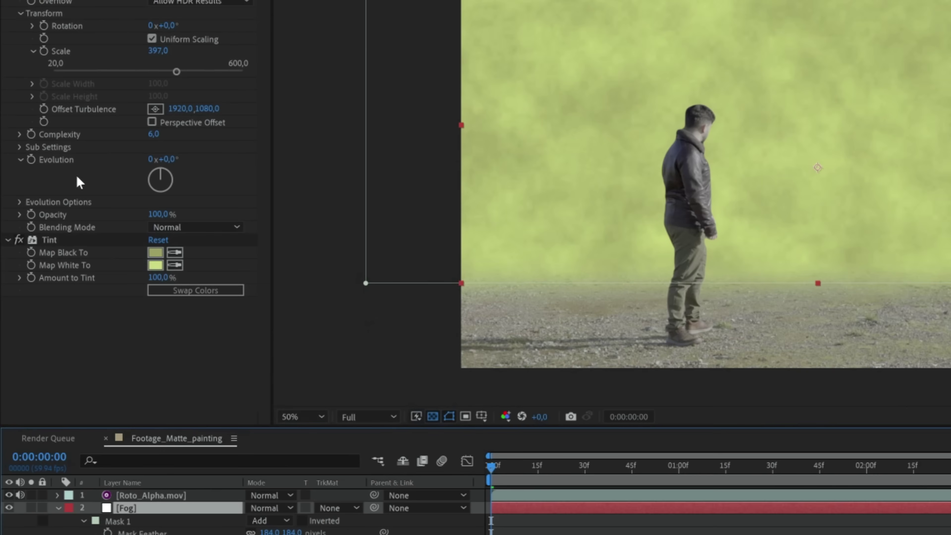
Animate the Fractal Noise evolution on the Fog layer with the expression time*200
left_click(31, 159, "alt")
type("ti")
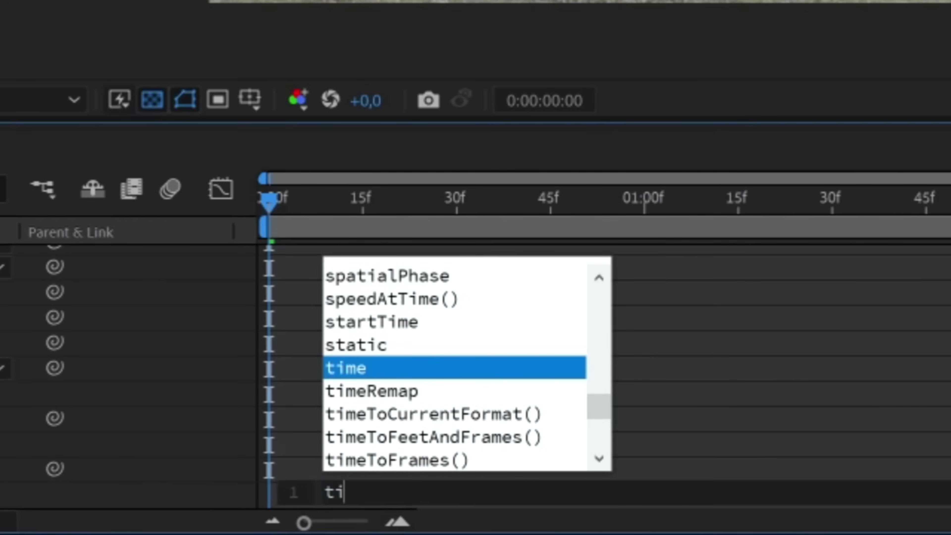
type("me*200")
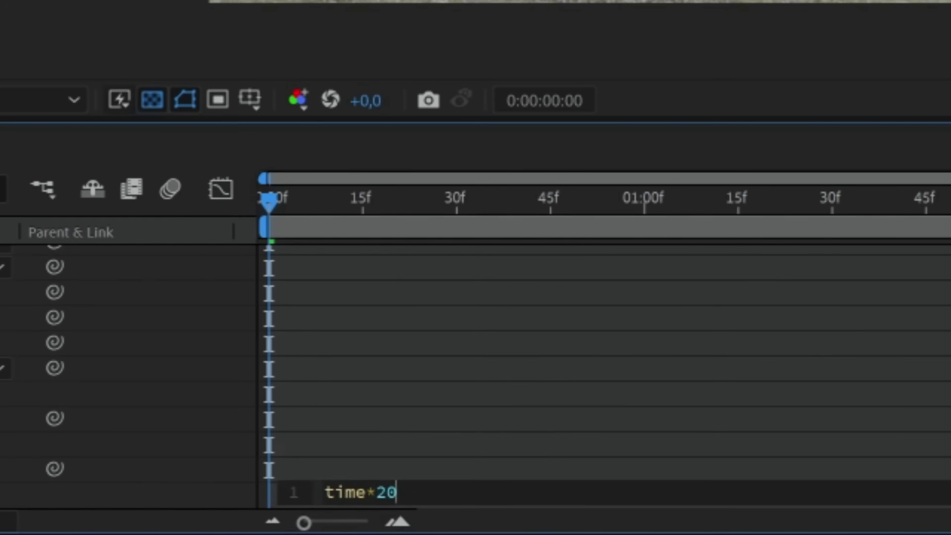
left_click(448, 407)
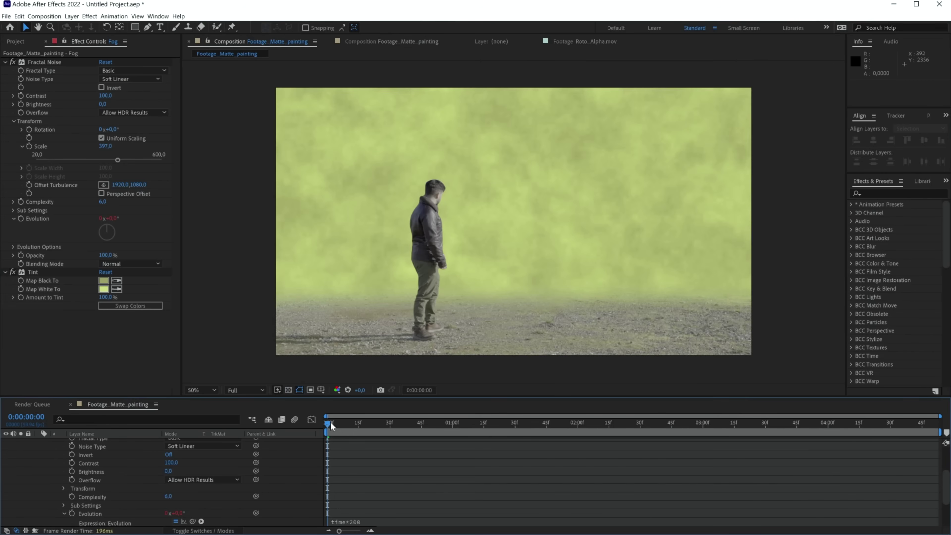
Return to the start of the timeline and lower the Fog layer's opacity to 88%
left_click_drag(331, 422, 286, 421)
scroll(46, 455, "up", 3)
left_click(80, 451)
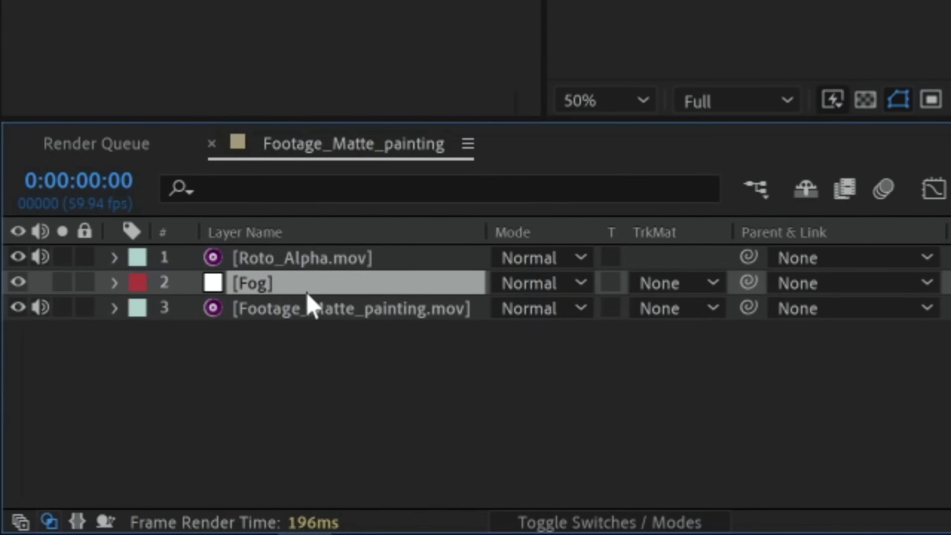
key("t")
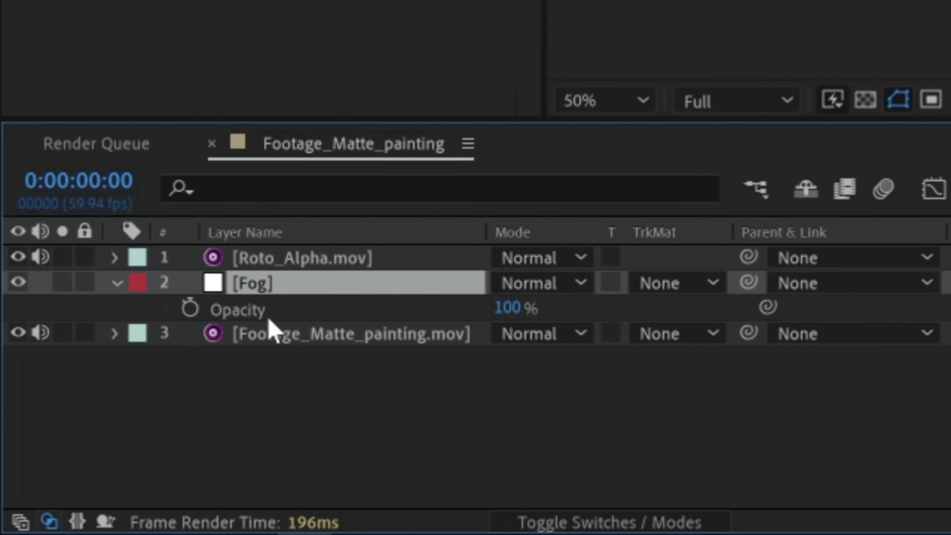
left_click_drag(517, 309, 495, 296)
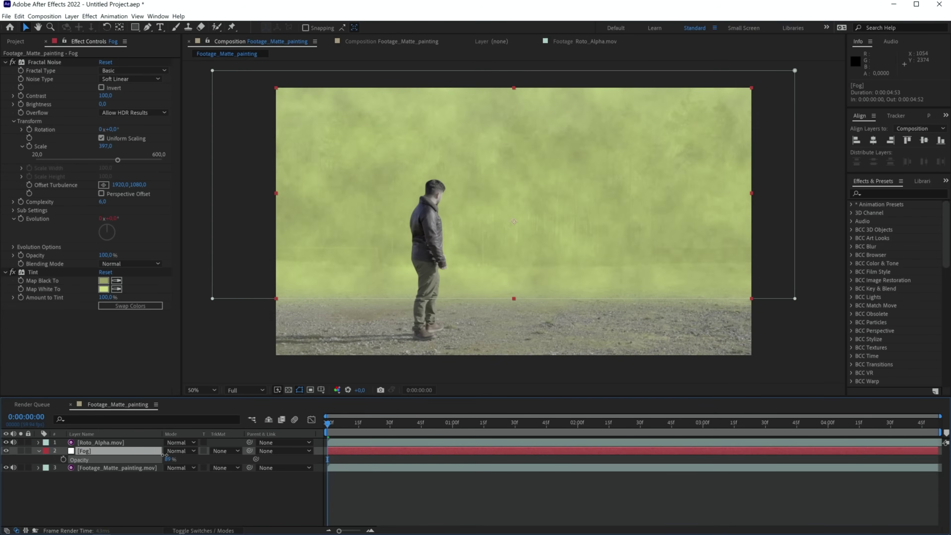
left_click_drag(164, 455, 163, 455)
left_click(189, 491)
Move the Fog layer's whole mask up by about 258 px, shifting its lower edge away from the foreground
left_click(84, 452)
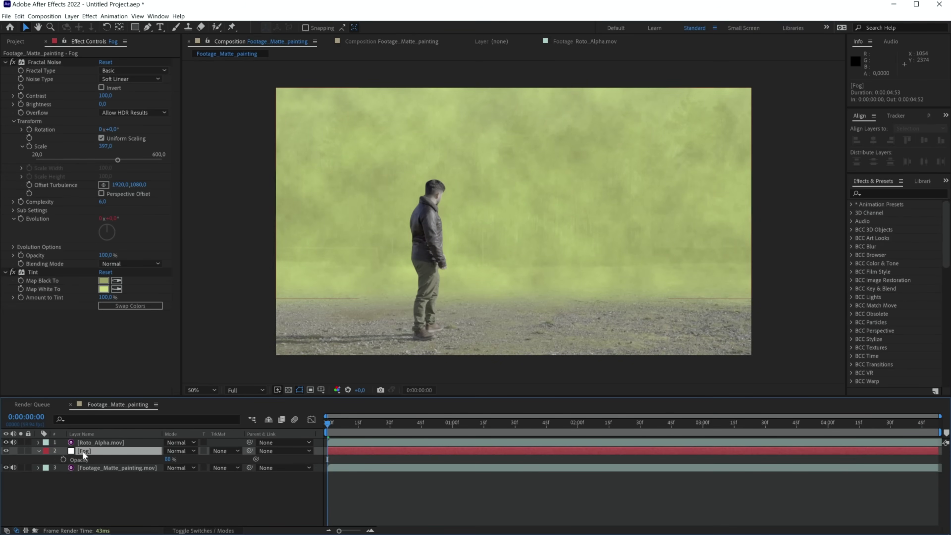
left_click(212, 297)
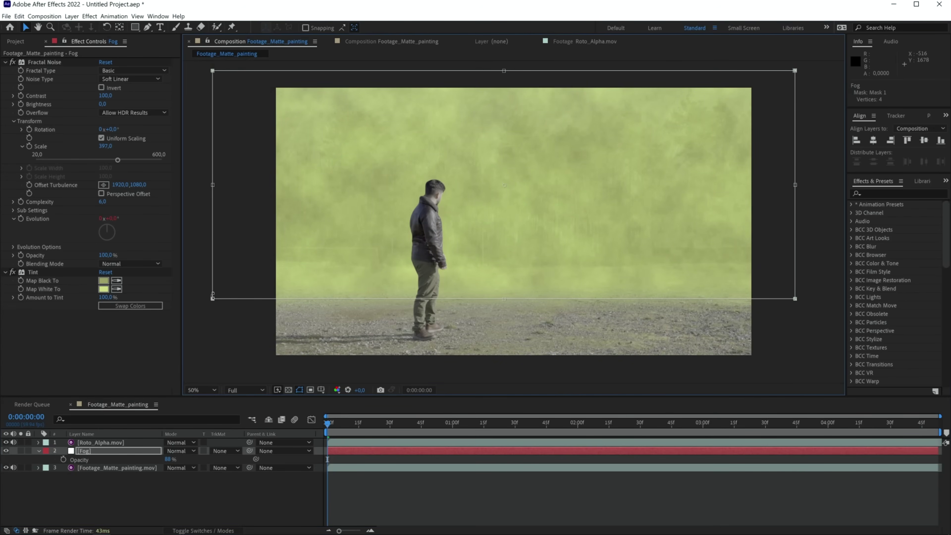
left_click_drag(212, 296, 261, 250)
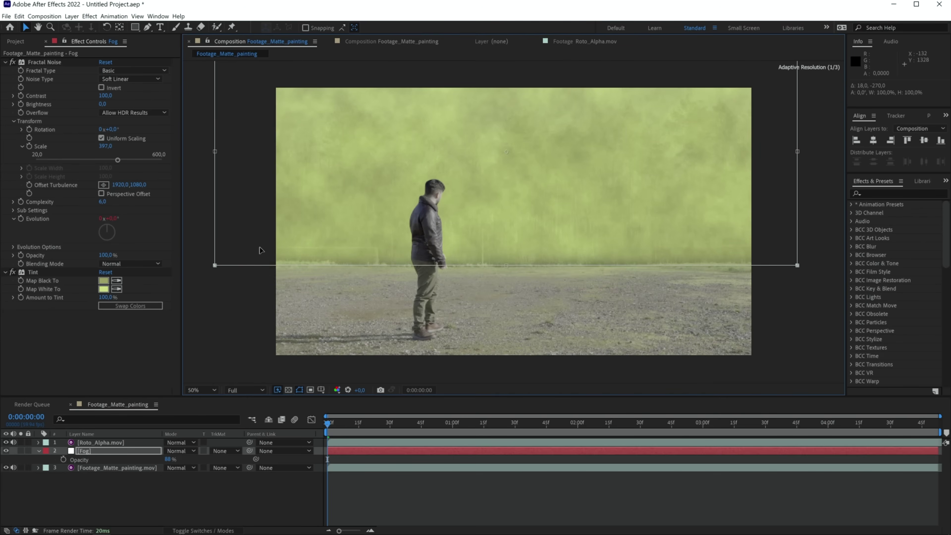
Duplicate the Fog layer and move the copy's mask down by about 324 px over the gravel
left_click(101, 451)
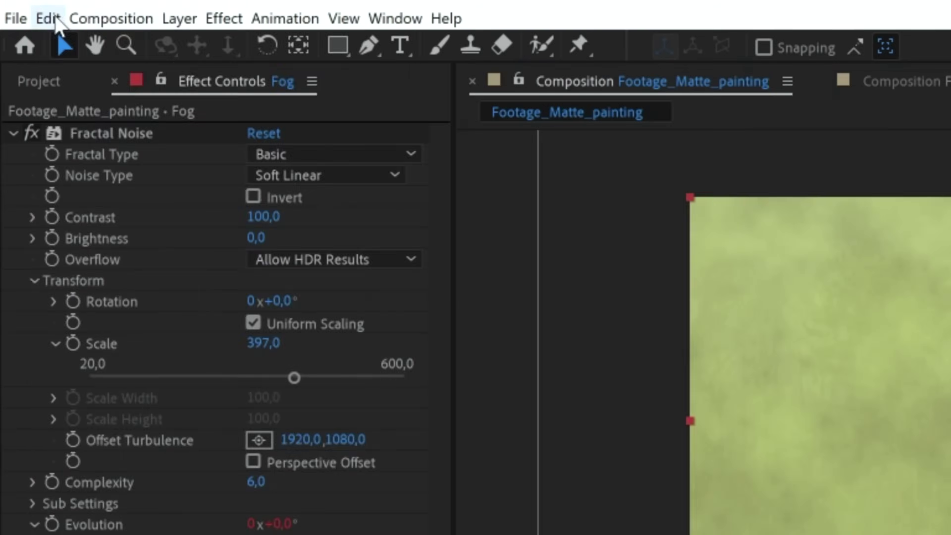
left_click(19, 16)
left_click(35, 123)
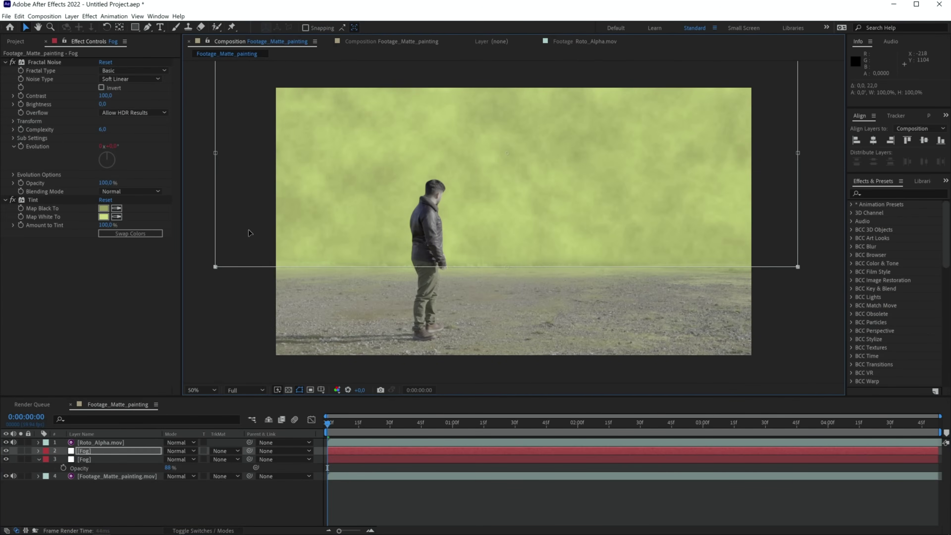
left_click_drag(248, 233, 248, 279)
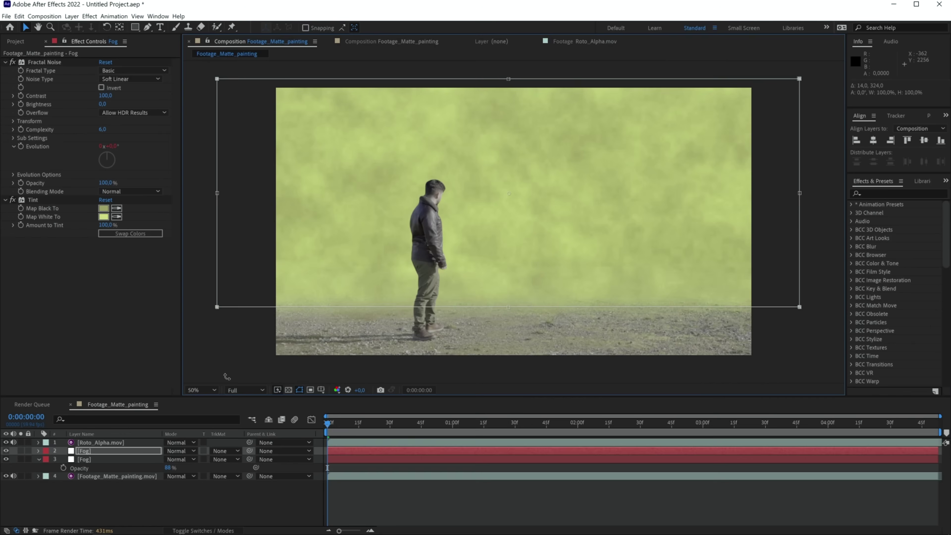
left_click(144, 494)
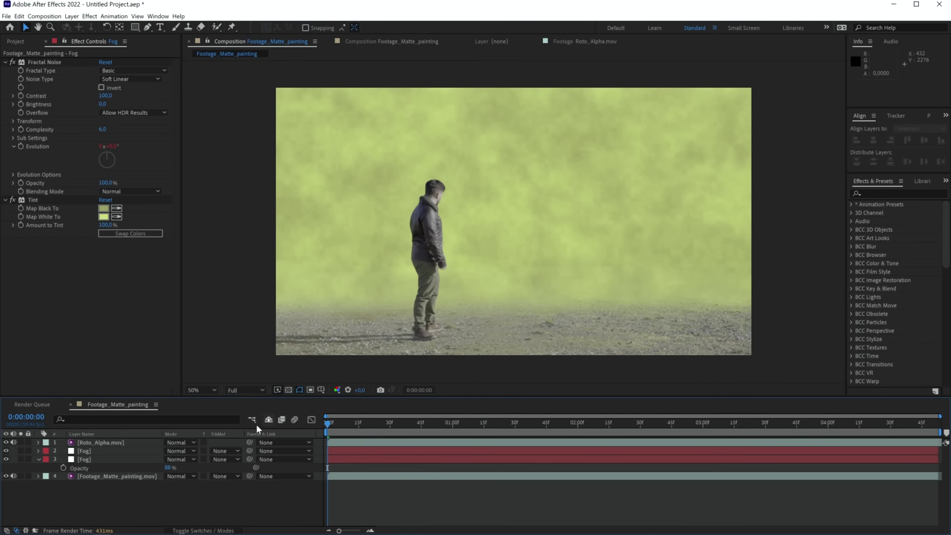
Switch to CGTrader in the browser and open the page of the free thatched wooden house model
left_click(91, 453)
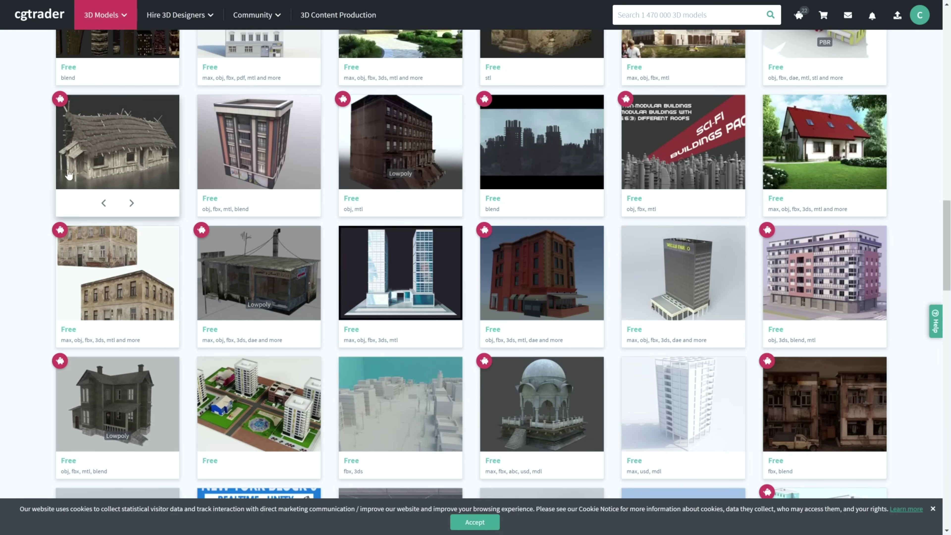
left_click(99, 159)
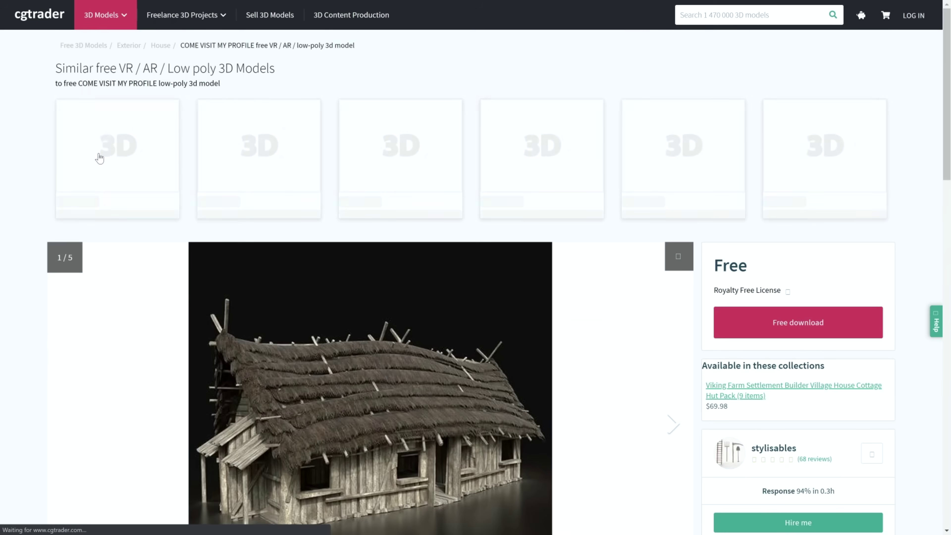
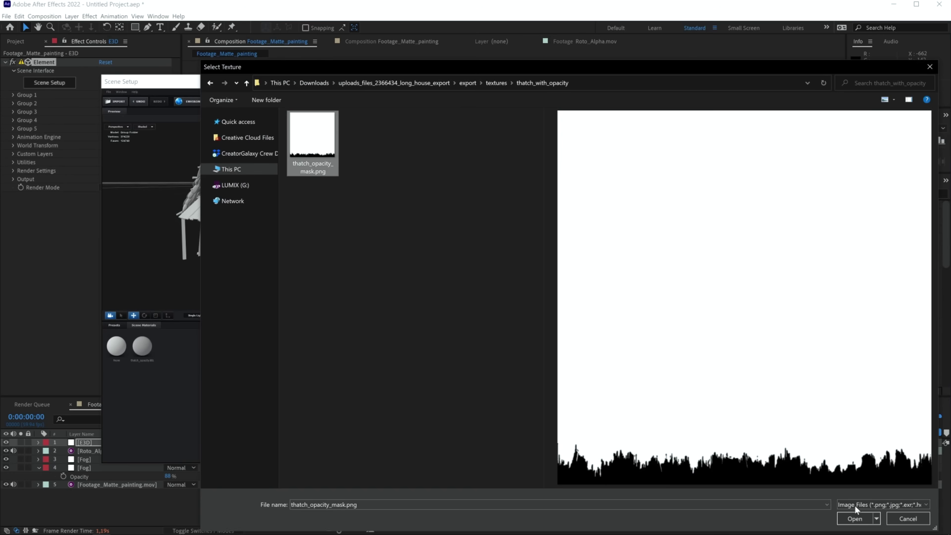
Load thatch_opacity_mask.png as a texture for the house's thatch material
left_click(855, 517)
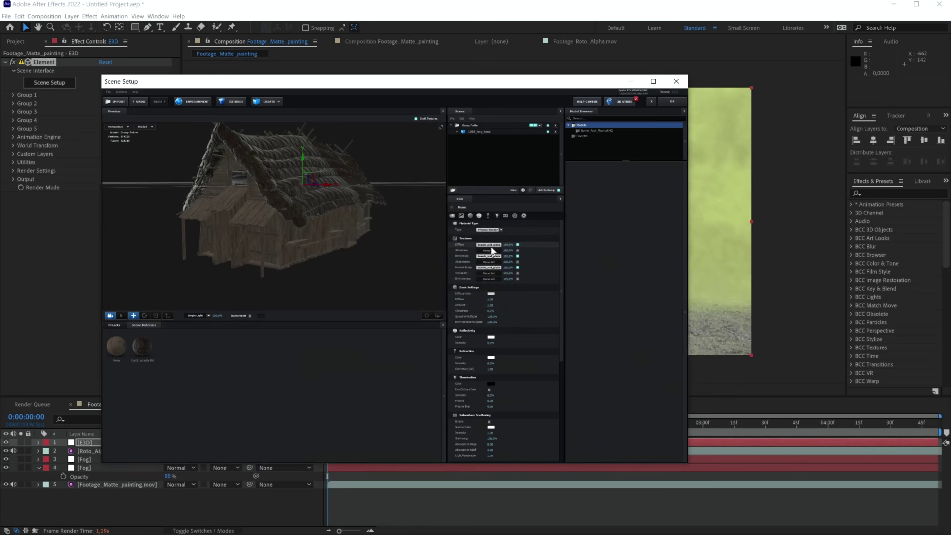
left_click_drag(375, 225, 249, 216)
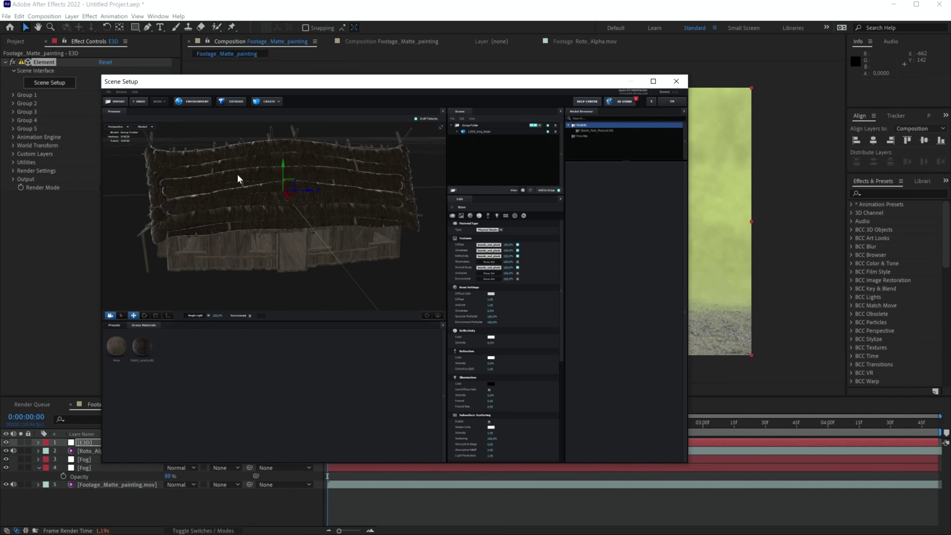
Replace the scene's environment image with Basic_2K_10.jpg from the Basic_2K folder
left_click(203, 101)
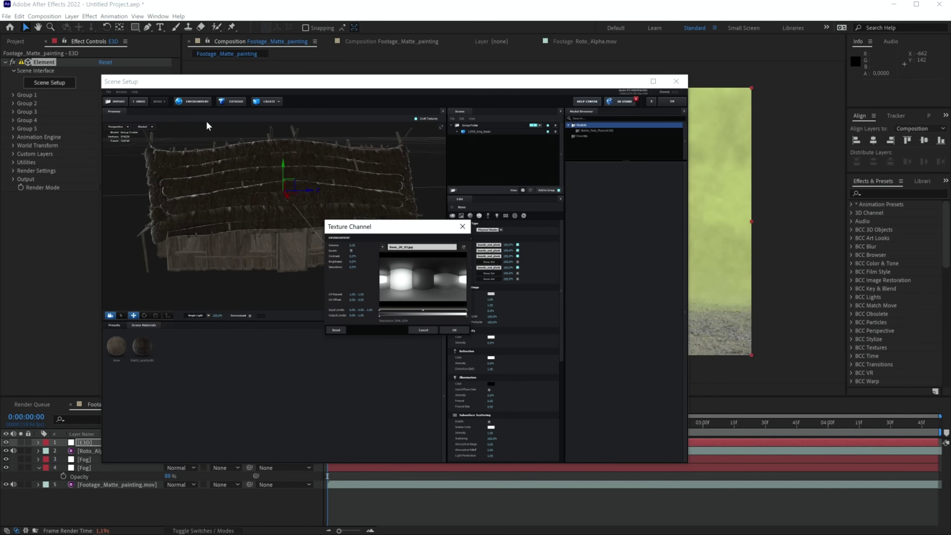
left_click(403, 247)
scroll(440, 283, "down", 1)
left_click(442, 293)
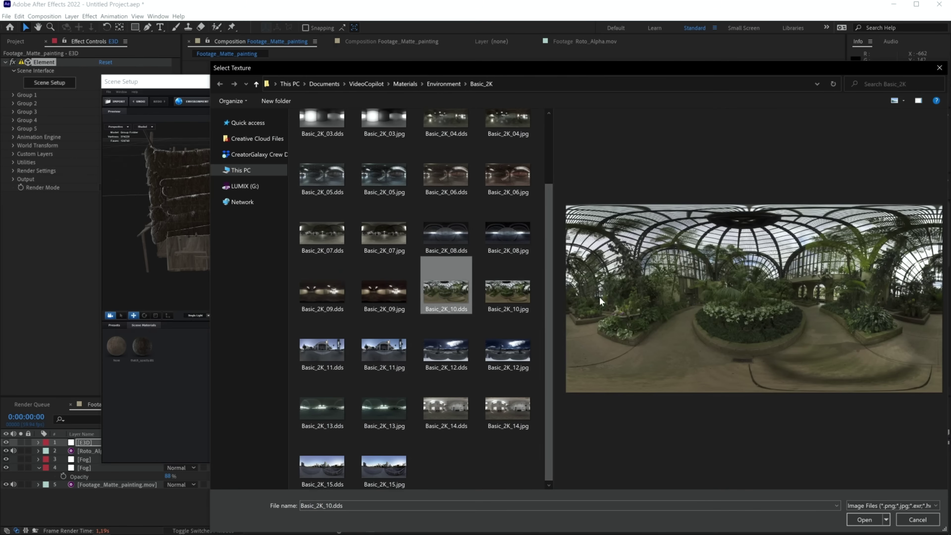
left_click(512, 288)
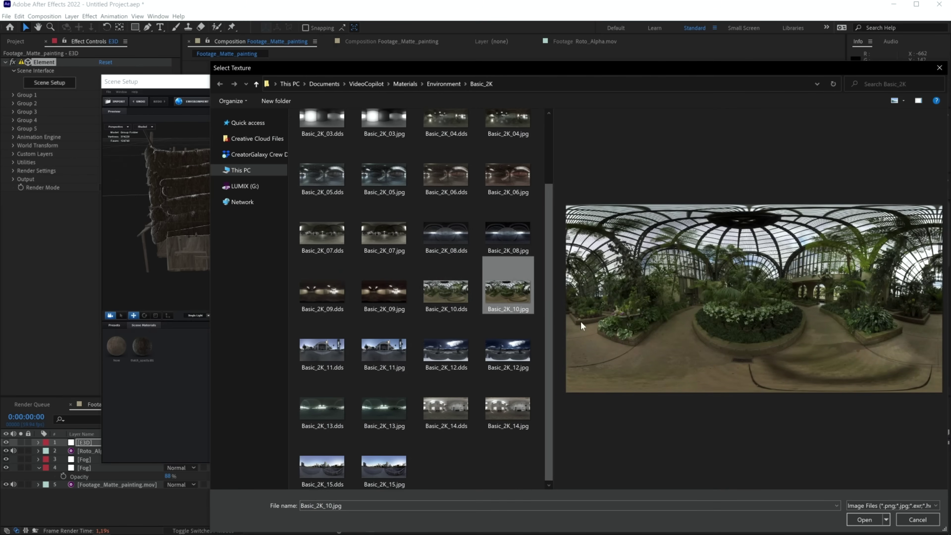
left_click(859, 518)
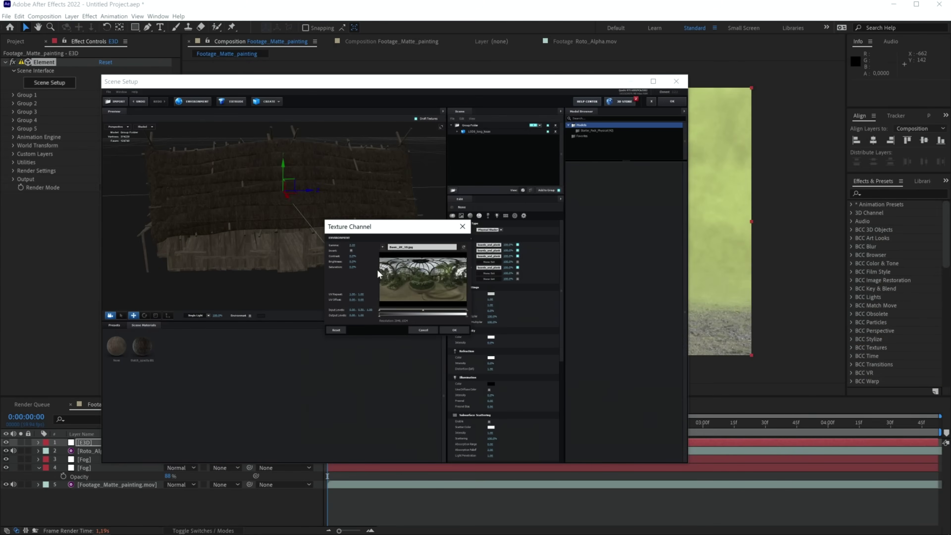
Set the environment image's gamma to 1, check the house's lighting, and apply the scene setup
type("1")
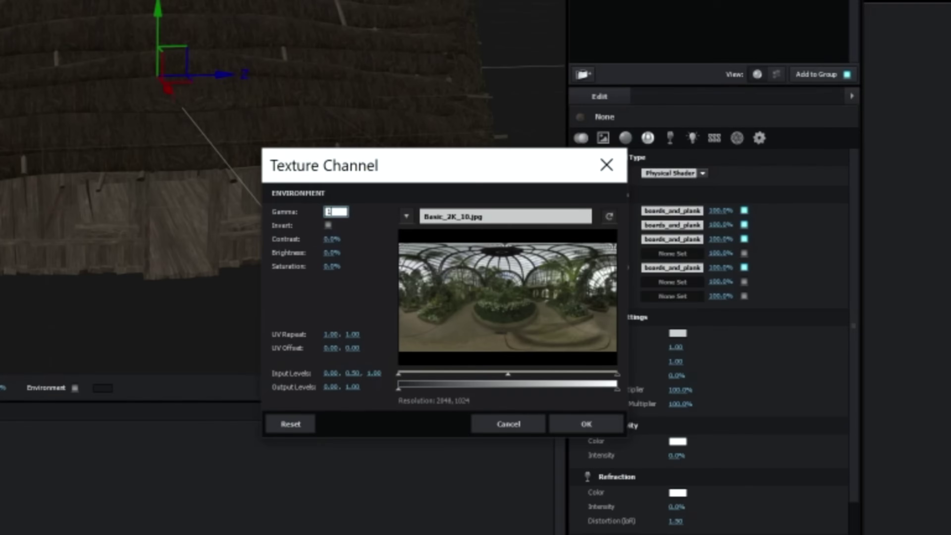
key("Return")
left_click(586, 424)
left_click_drag(262, 210, 148, 66)
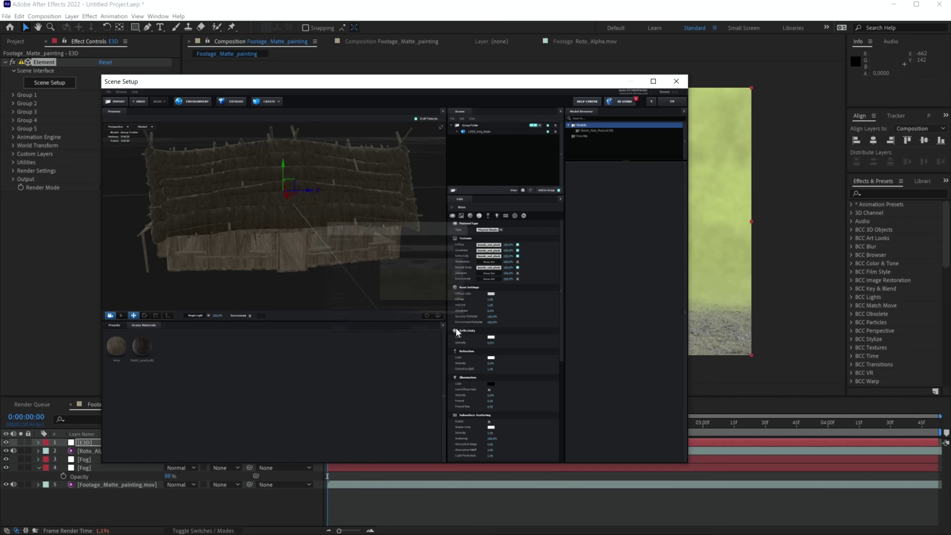
left_click_drag(280, 186, 328, 188)
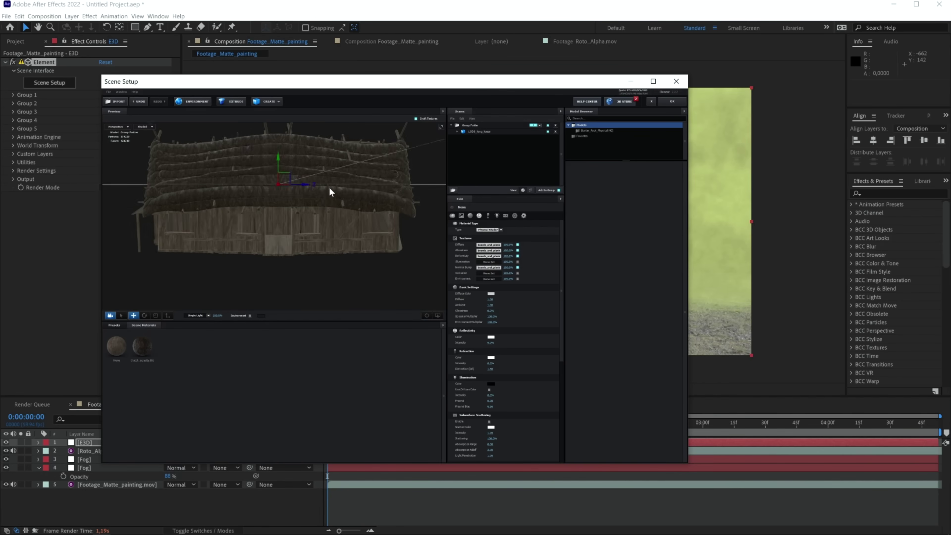
left_click(671, 101)
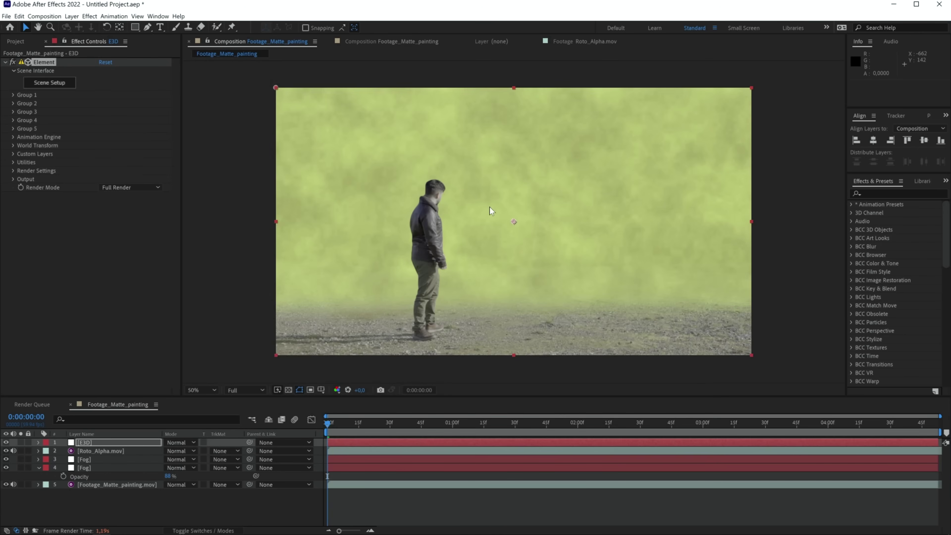
Solo the E3D layer and enlarge the house by setting Group 1's particle size to 40,30
left_click(84, 442)
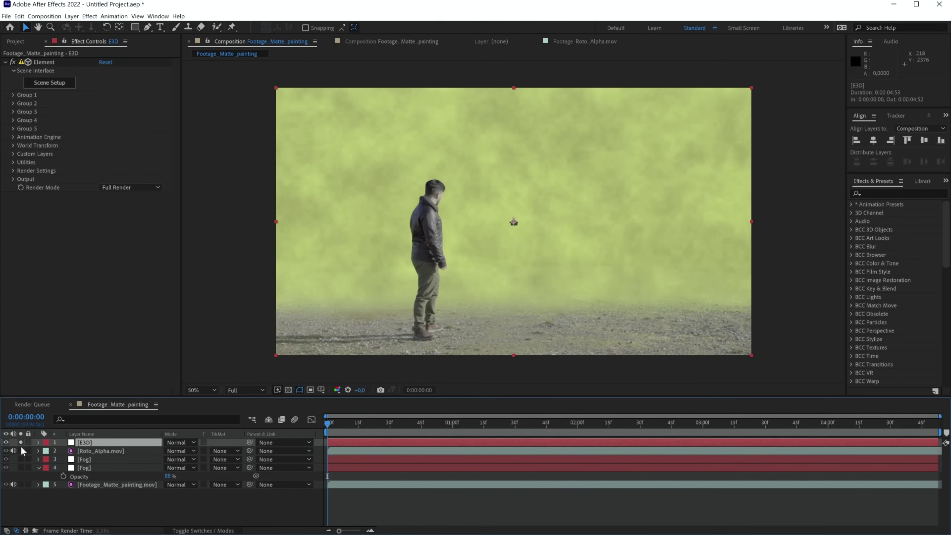
left_click(20, 442)
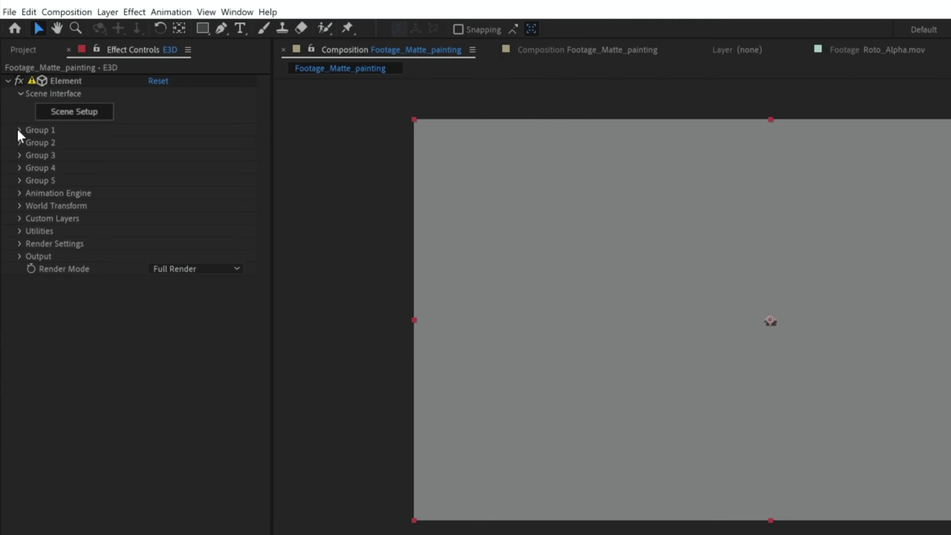
left_click(12, 95)
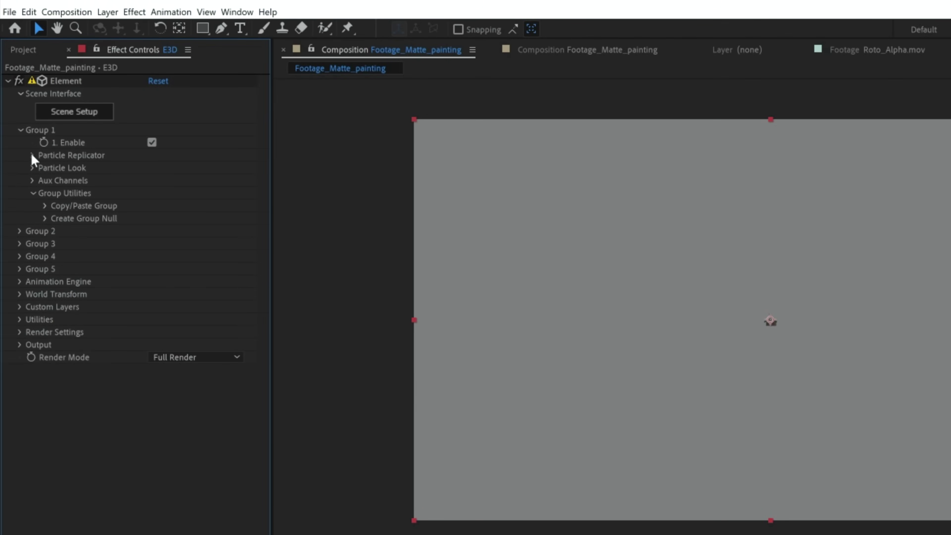
left_click(32, 168)
left_click_drag(158, 180, 394, 186)
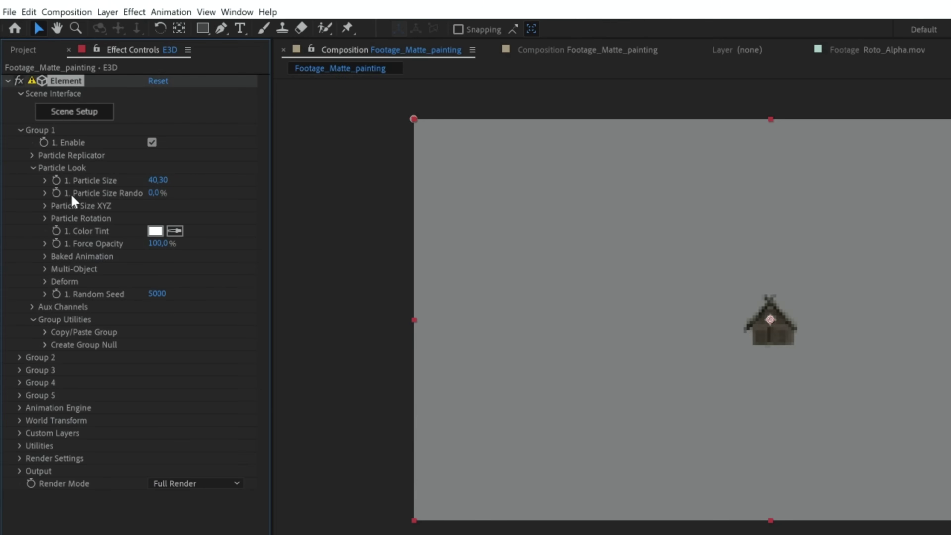
left_click(32, 155)
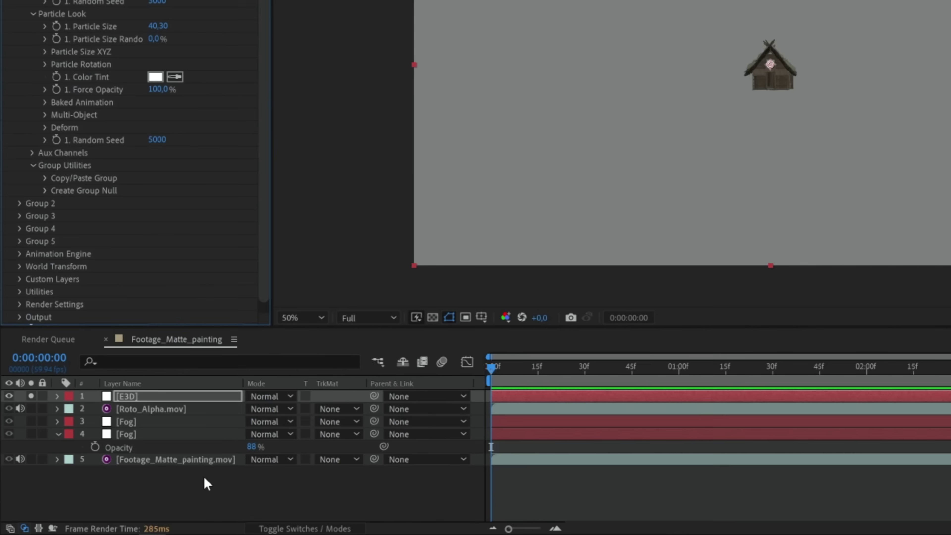
Create a two-node camera with the 24mm preset
right_click(200, 479)
mouse_move(234, 337)
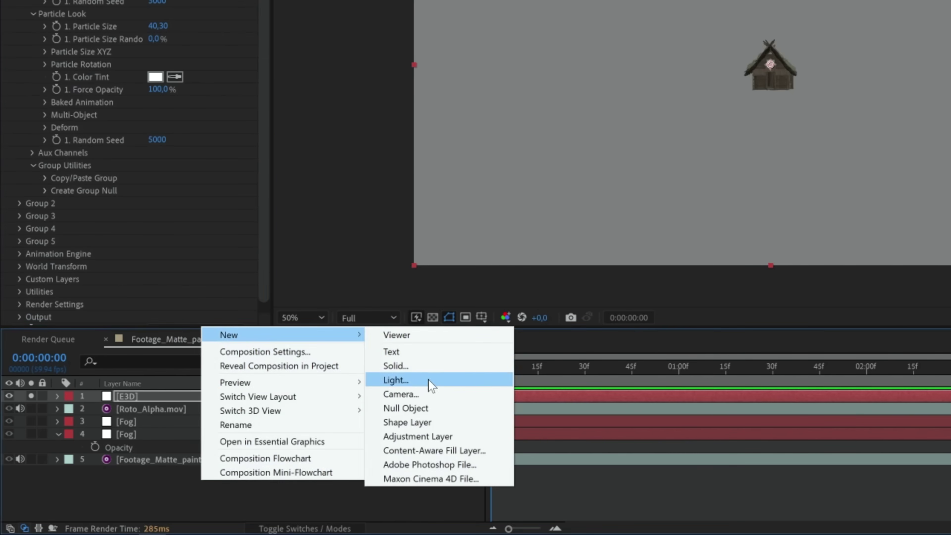
left_click(416, 393)
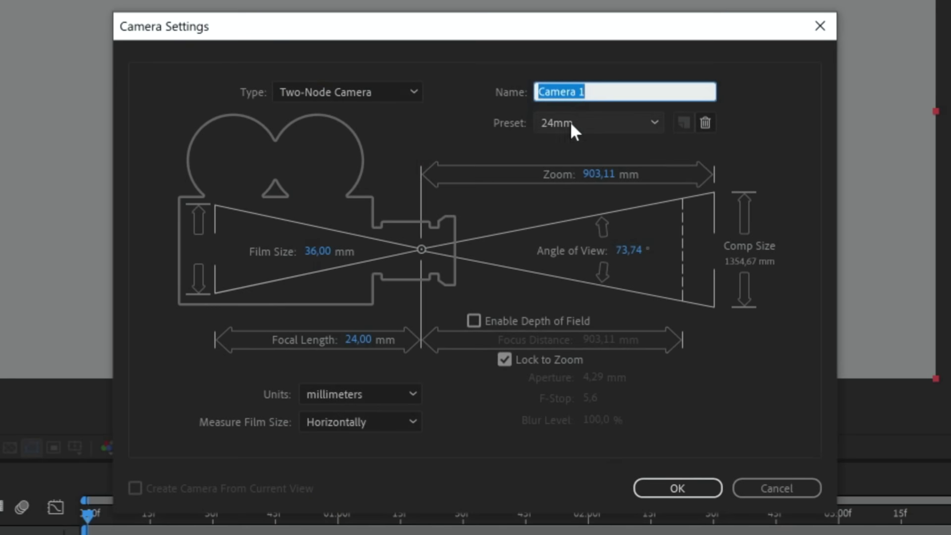
left_click(541, 125)
left_click(578, 220)
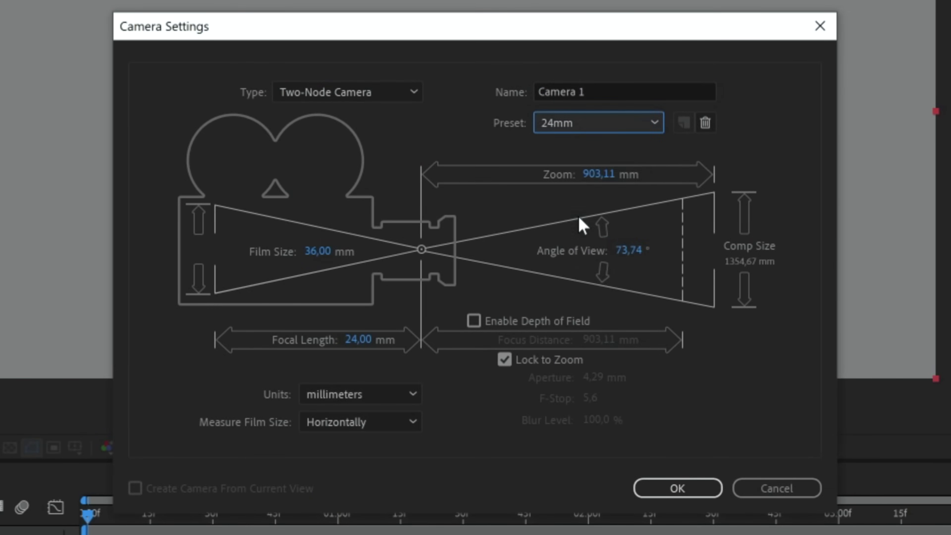
left_click(677, 489)
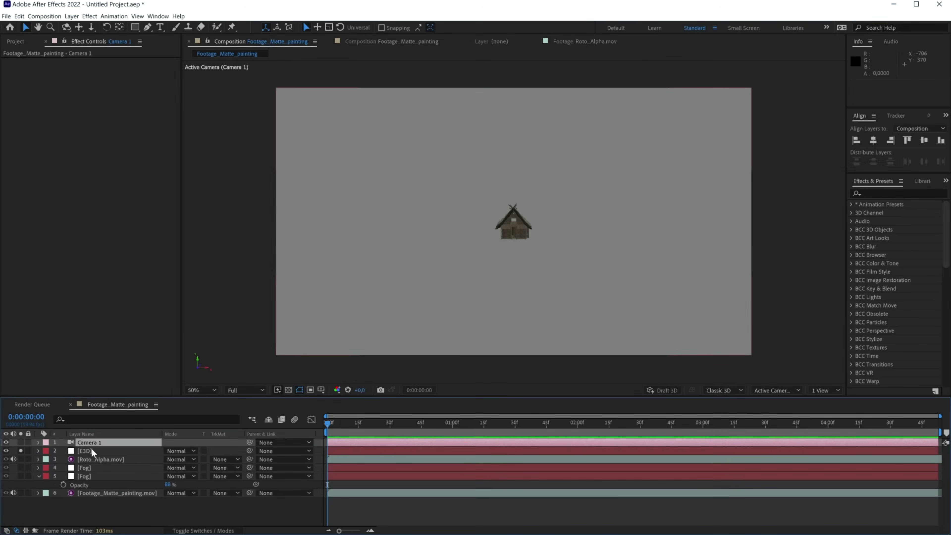
Place the house at XY position 2168, 1080 and Z position -1710, with a Y rotation of 37°
left_click(87, 451)
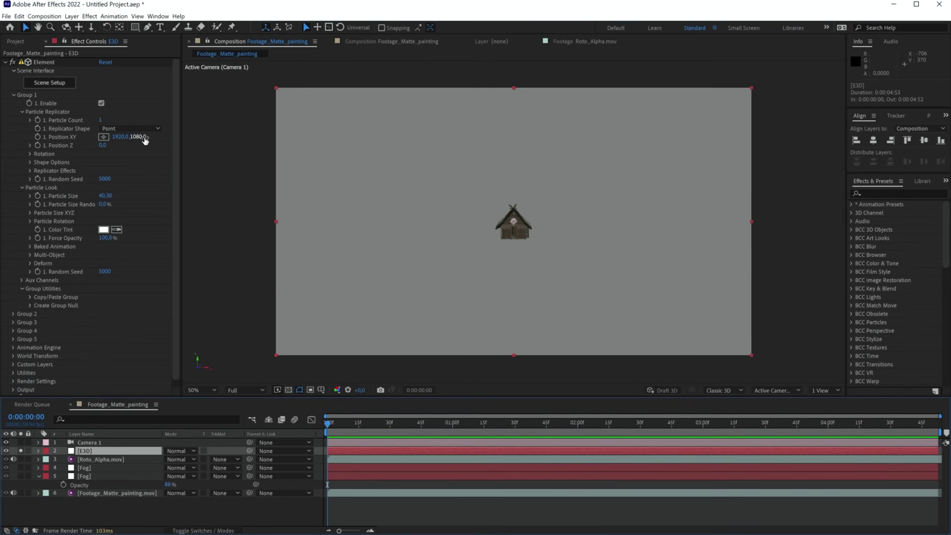
left_click_drag(120, 137, 55, 178)
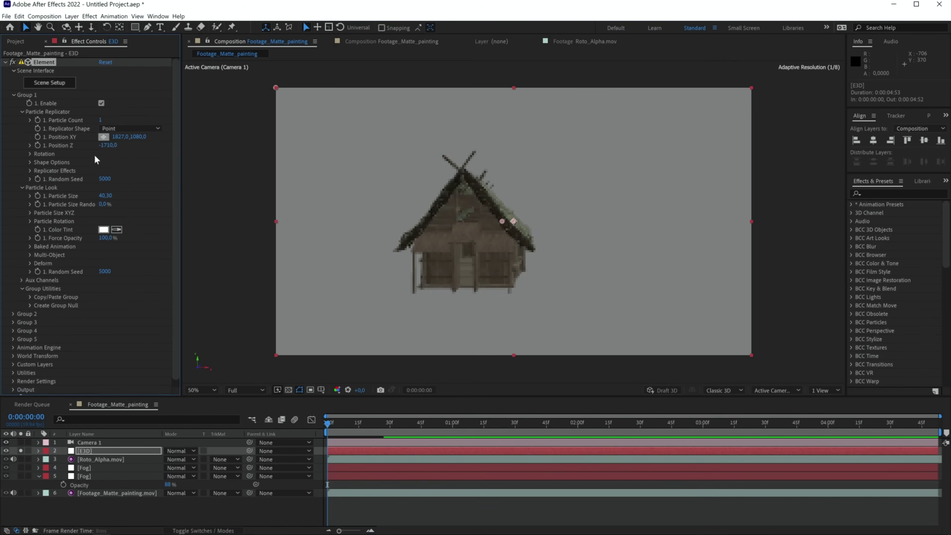
left_click(39, 154)
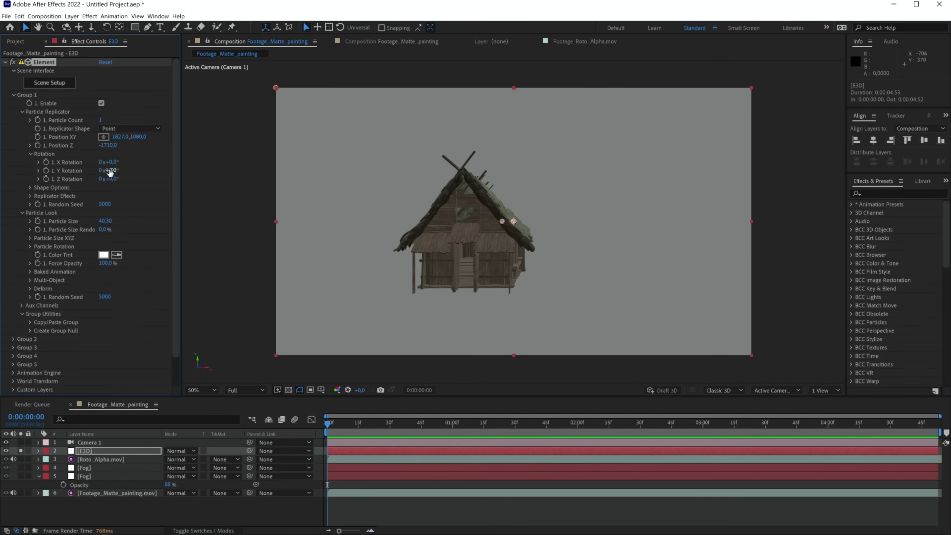
left_click_drag(120, 170, 303, 155)
double_click(303, 155)
left_click(294, 41)
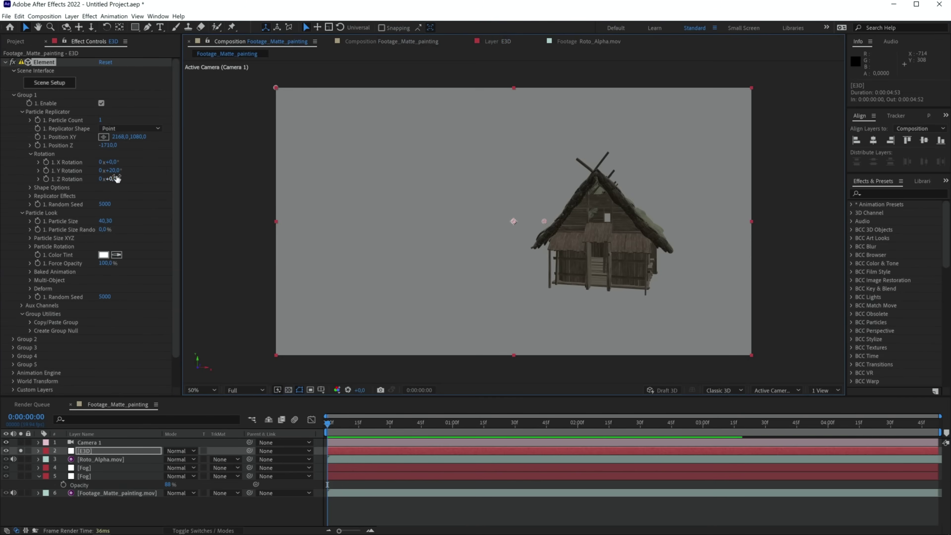
left_click_drag(111, 170, 120, 171)
Unsolo the E3D layer and move it between the two Fog layers
left_click(21, 450)
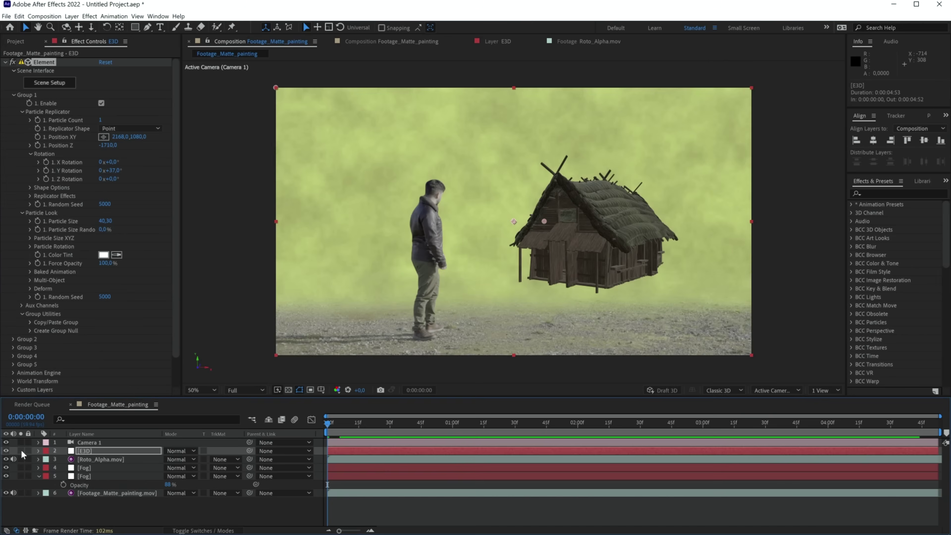
left_click_drag(85, 452, 83, 476)
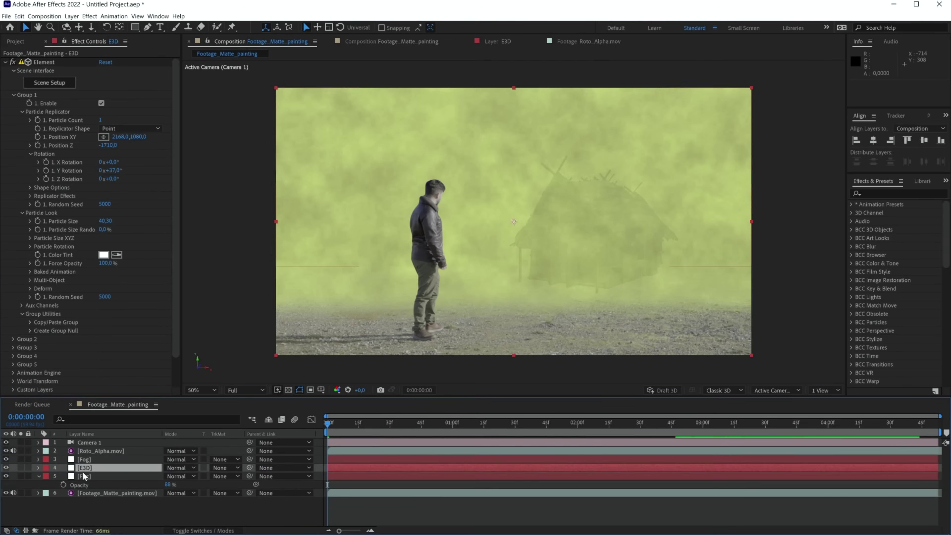
Lower the opacity of the Fog layer in front of the house to 69%
left_click(86, 459)
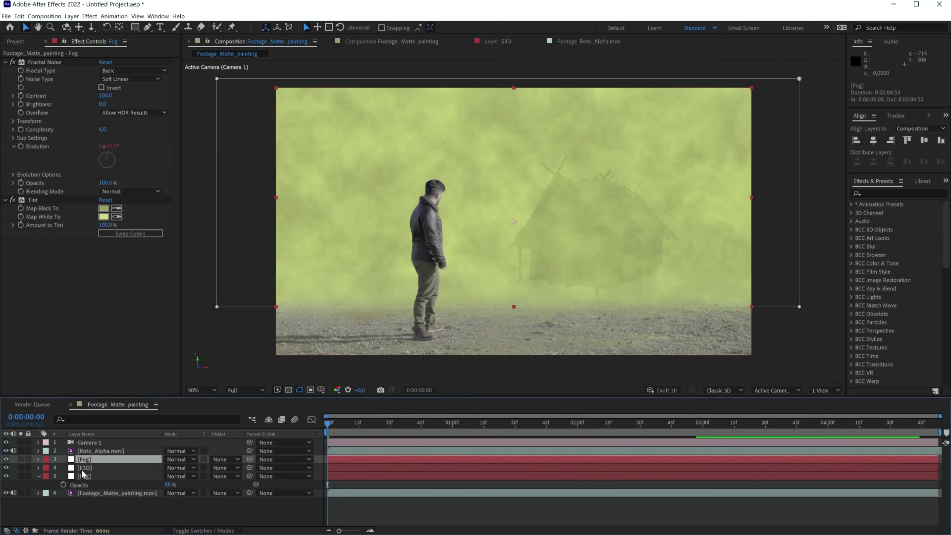
key("t")
left_click_drag(168, 467, 162, 471)
left_click(392, 469)
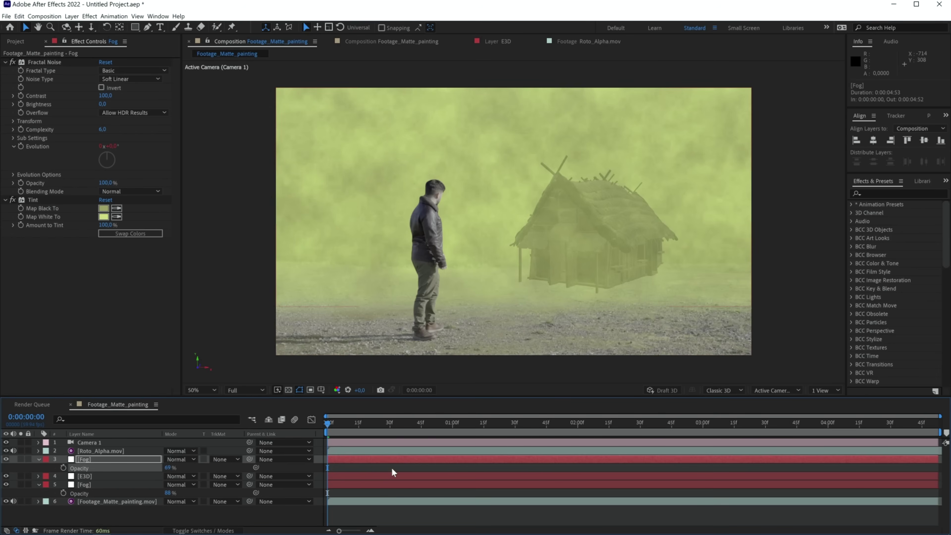
Open the E3D layer's scene setup and add a plane model to the house's group
left_click(87, 484)
left_click(91, 478)
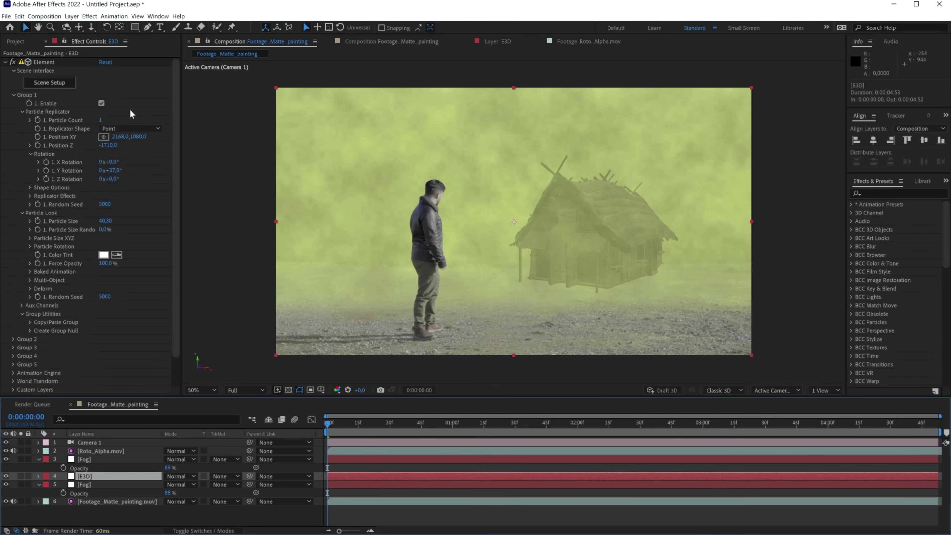
left_click(43, 86)
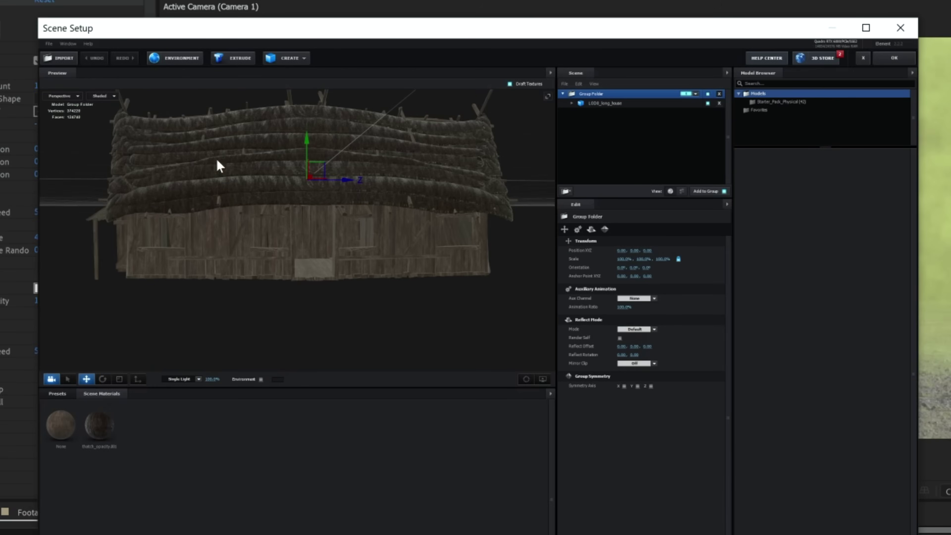
left_click(289, 58)
left_click(390, 78)
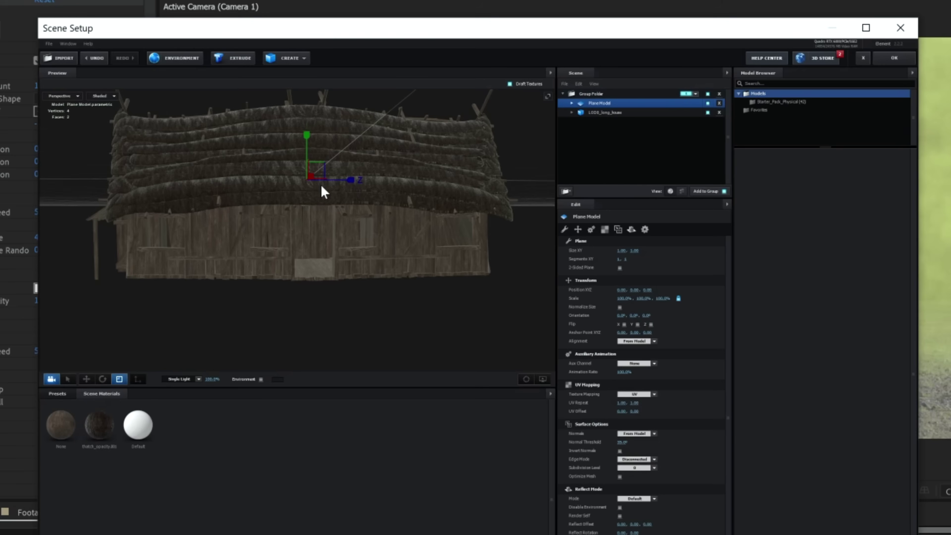
left_click_drag(318, 210, 383, 248)
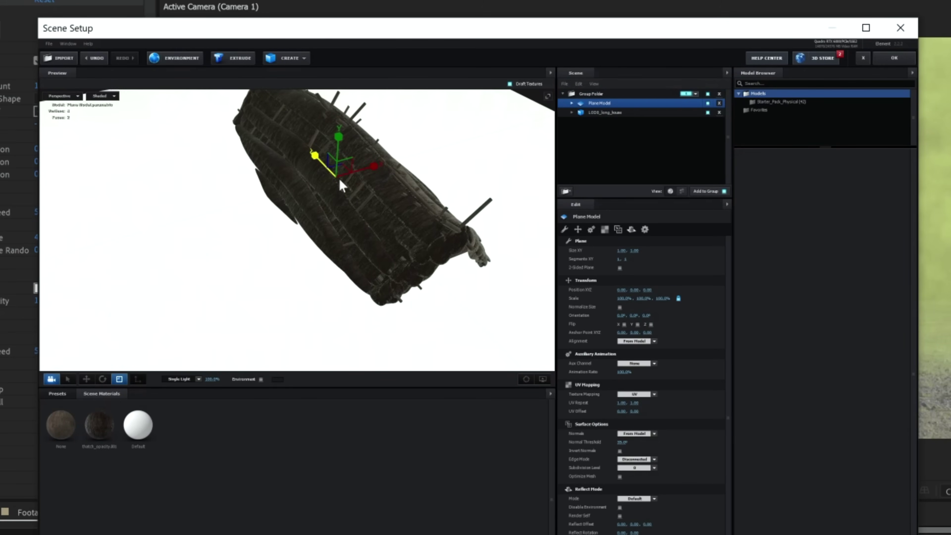
left_click_drag(410, 185, 346, 180)
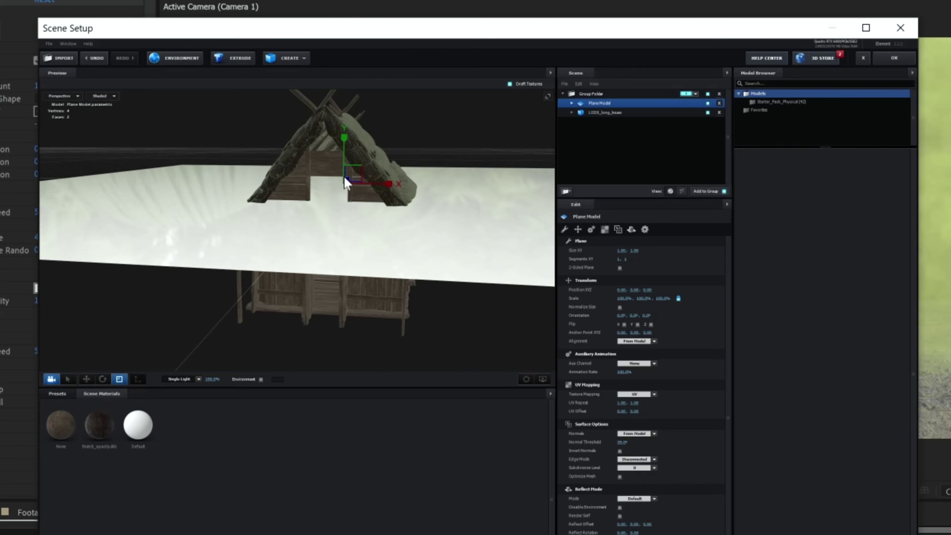
Raise the LOD0_long_house model to a Y position of about 0.15 so that it stands on the plane
left_click(599, 112)
key("e")
key("w")
left_click_drag(346, 153, 345, 59)
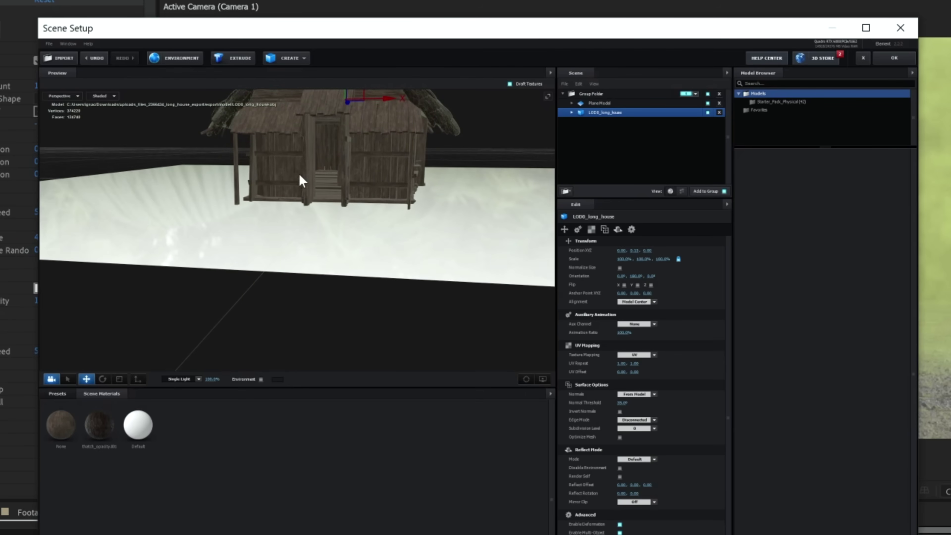
left_click_drag(467, 157, 457, 229)
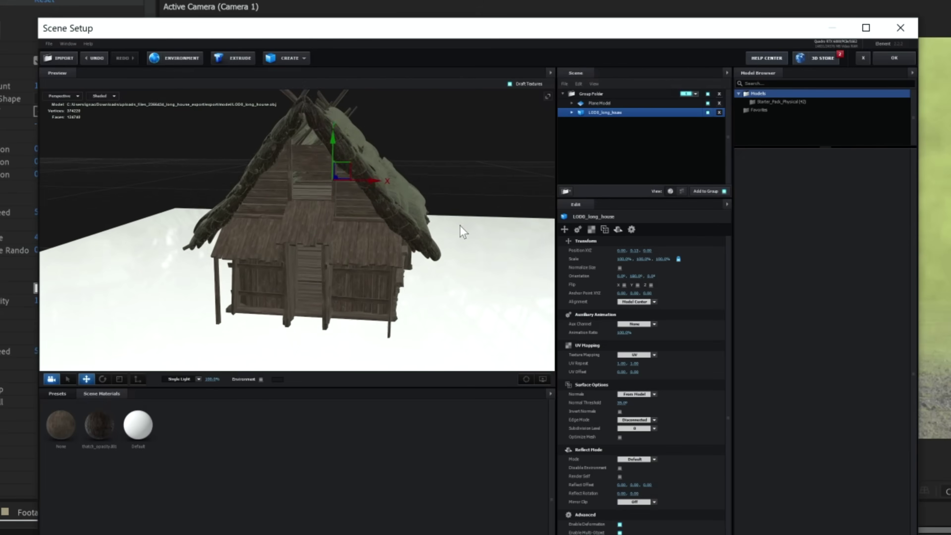
Enable Matte Shadow in the plane's Default material, close the scene setup, and lower the house group to a Y position of 1207
left_click(139, 426)
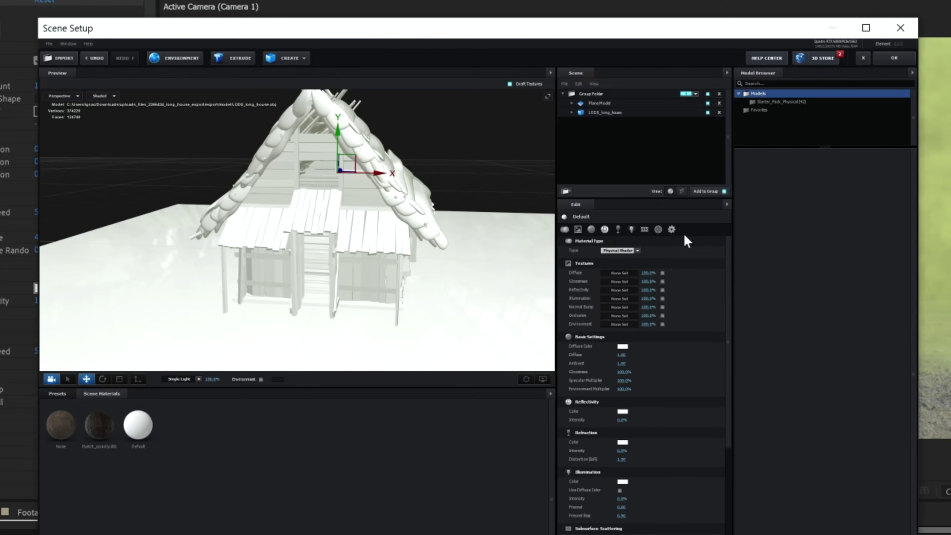
left_click(671, 229)
key("ctrl+z")
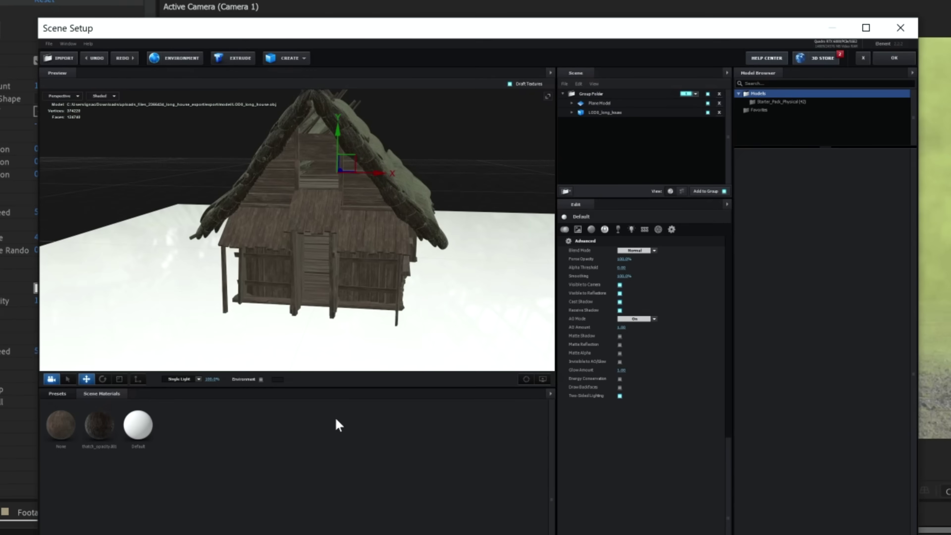
left_click(620, 335)
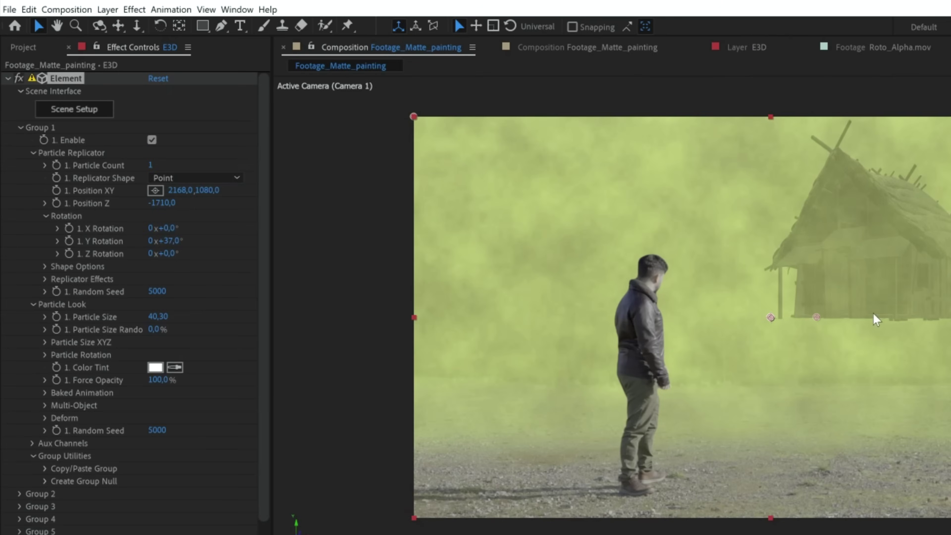
left_click_drag(203, 190, 153, 201)
left_click_drag(300, 207, 273, 215)
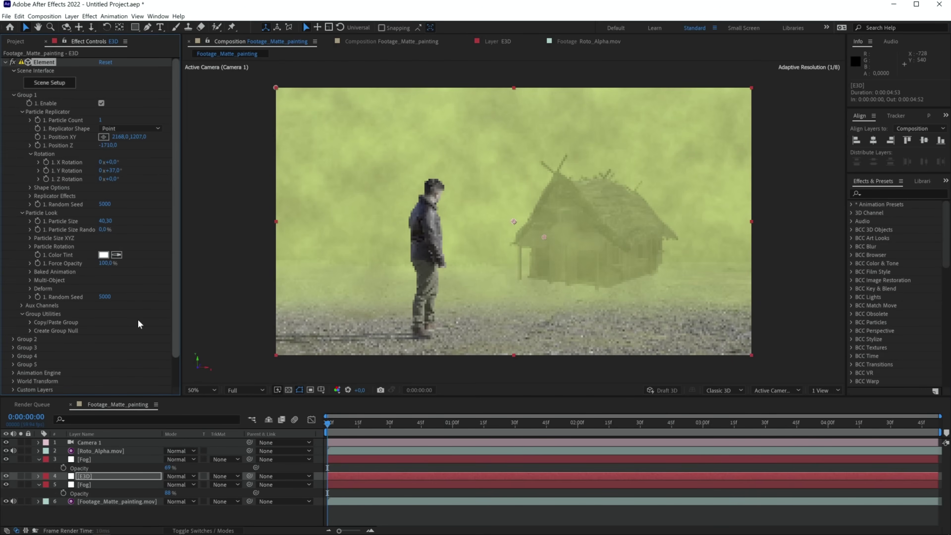
Create a new Point light with 100% intensity and no falloff
right_click(95, 510)
mouse_move(130, 415)
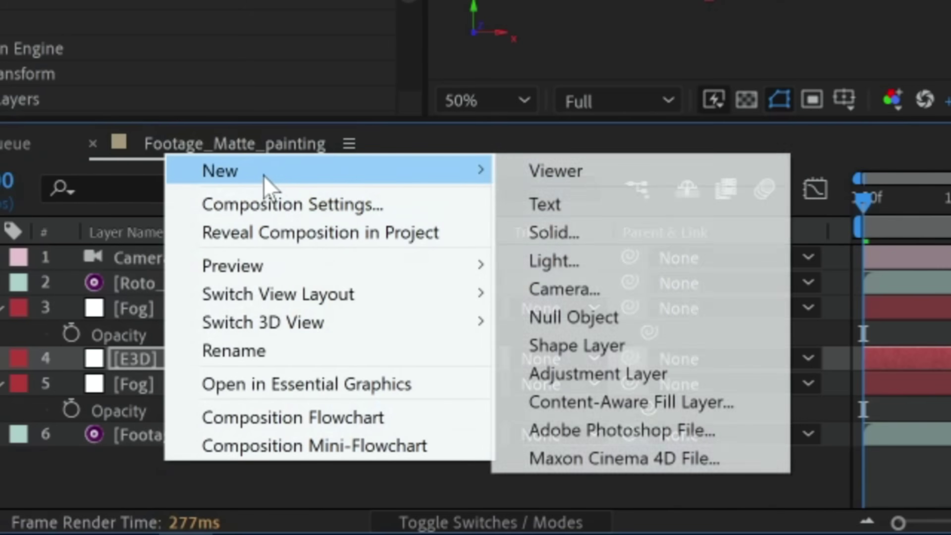
left_click(582, 272)
left_click(438, 154)
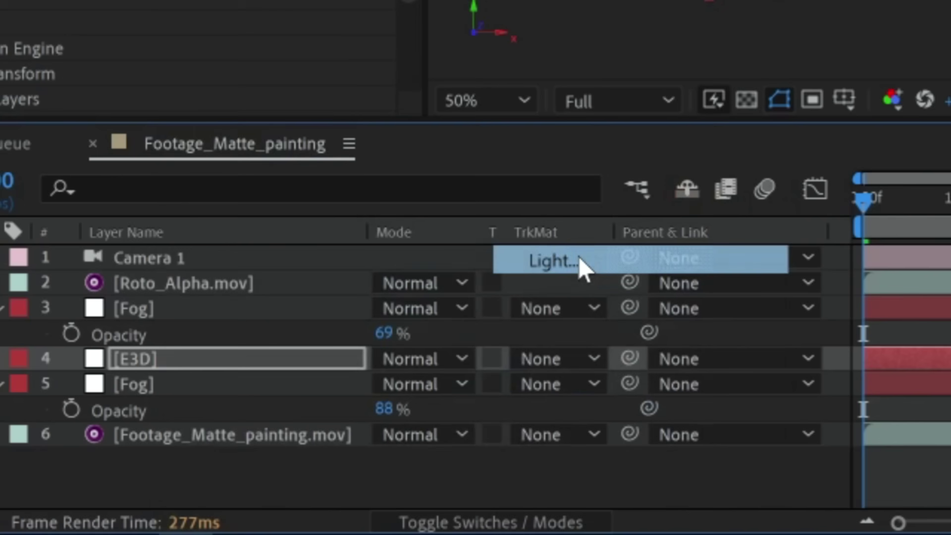
left_click(425, 218)
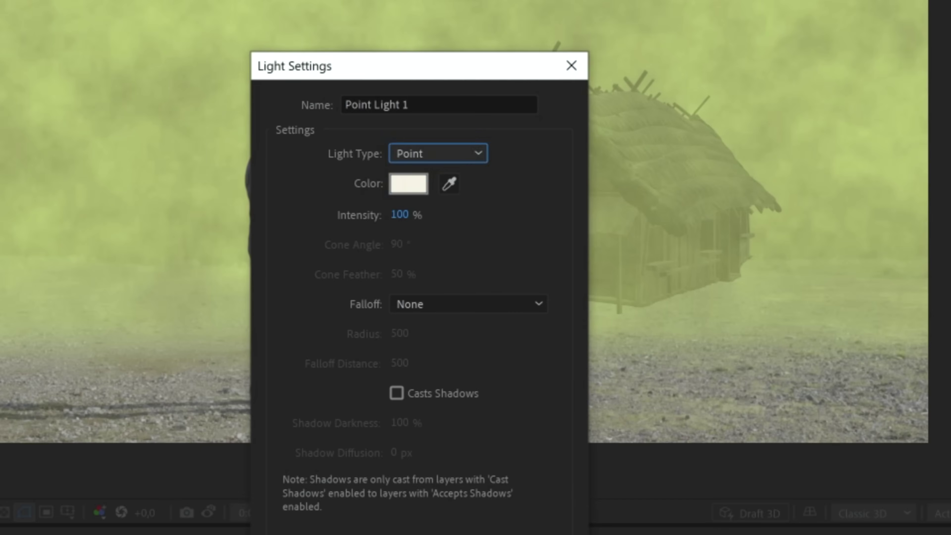
key("Return")
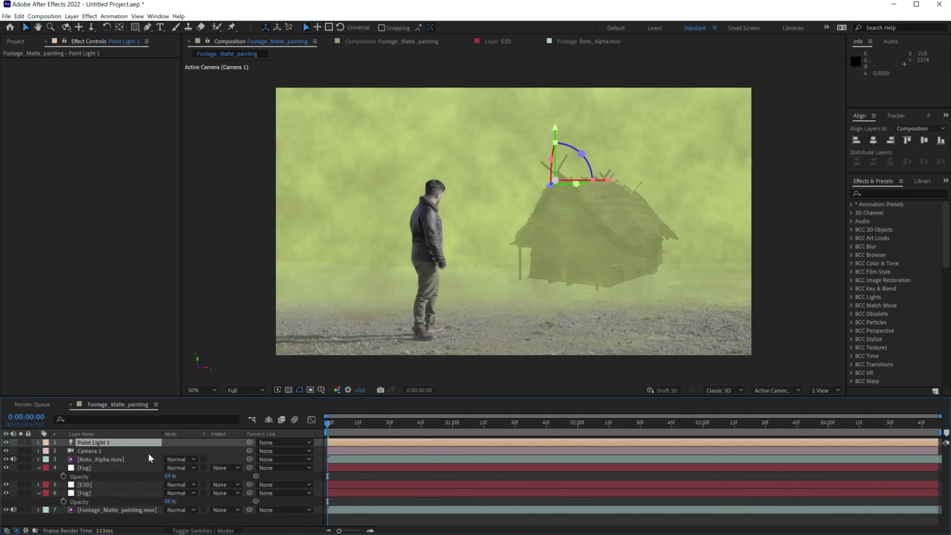
Raise the point light's intensity to over 1000% and shift its X position
key("a")
key("a")
left_click_drag(170, 459, 318, 443)
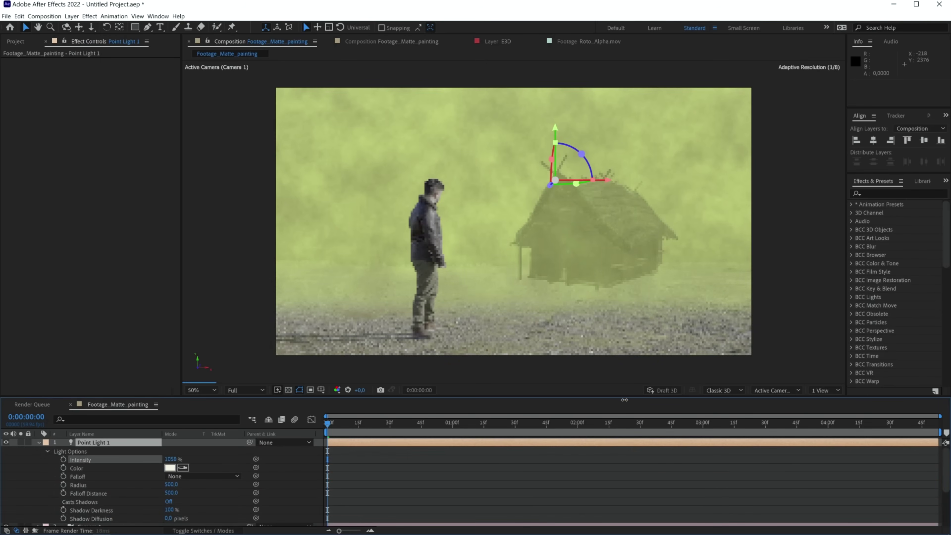
key("p")
left_click_drag(188, 451, 243, 450)
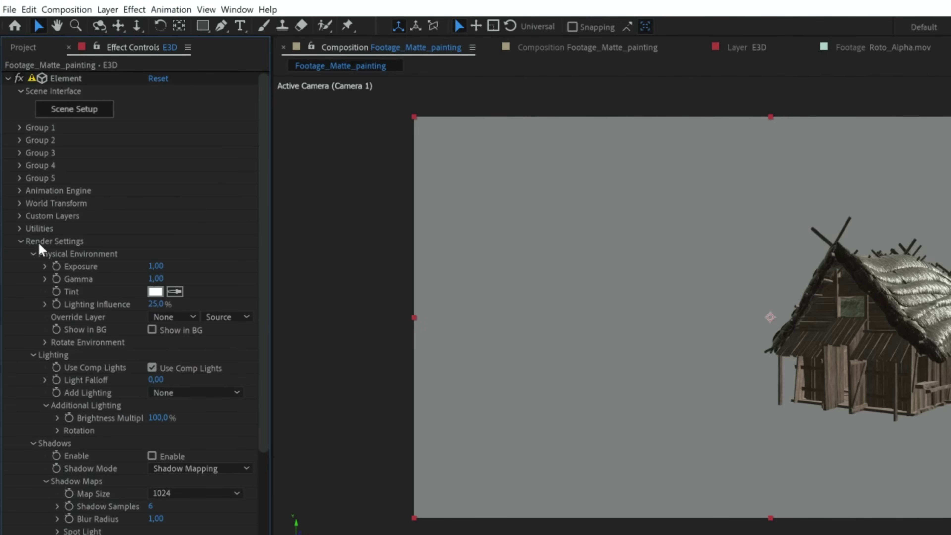
Enable shadows in the Element effect's render settings and set the shadow mode to Ray-Traced
left_click(152, 456)
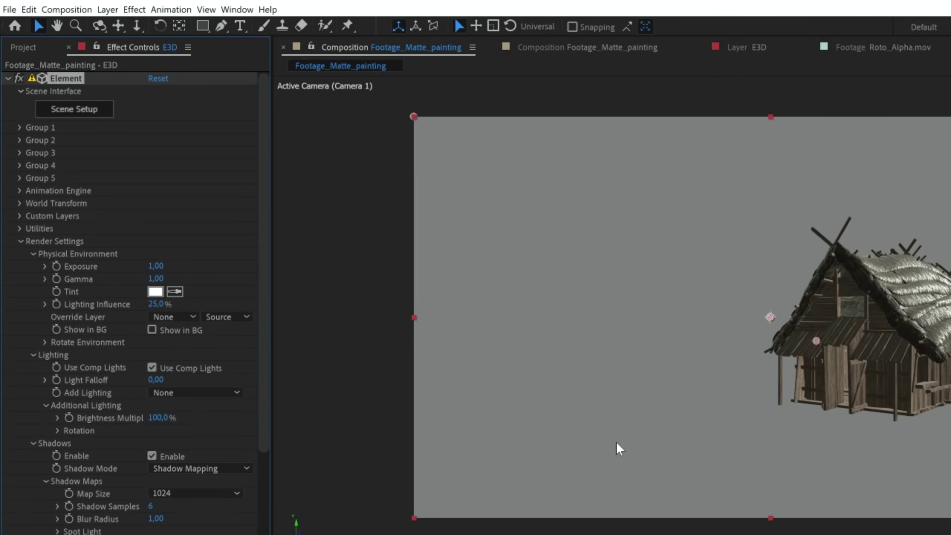
left_click(200, 469)
left_click(212, 499)
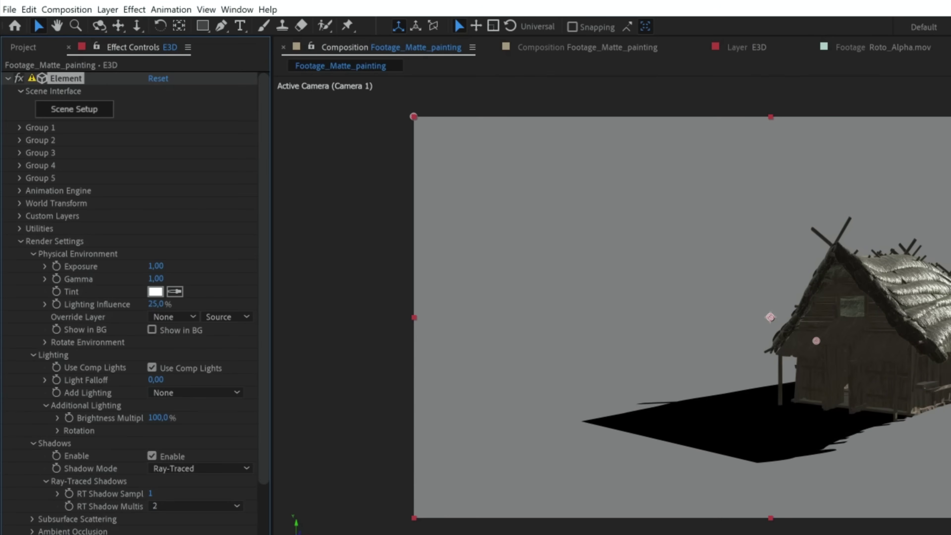
Unsolo the E3D layer and move the point light to about 3982, 0, -1932 so that the house's shadow falls behind the man
key("ctrl+Up")
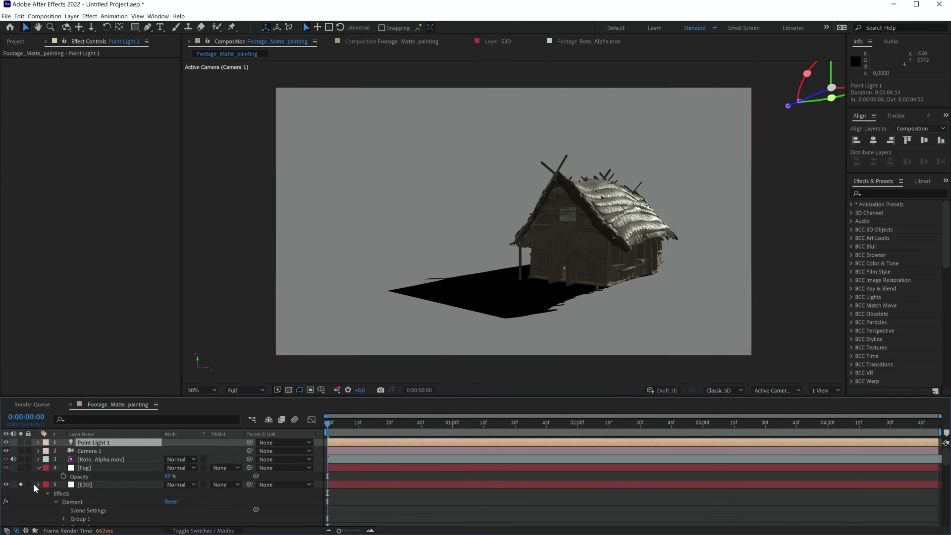
left_click(38, 485)
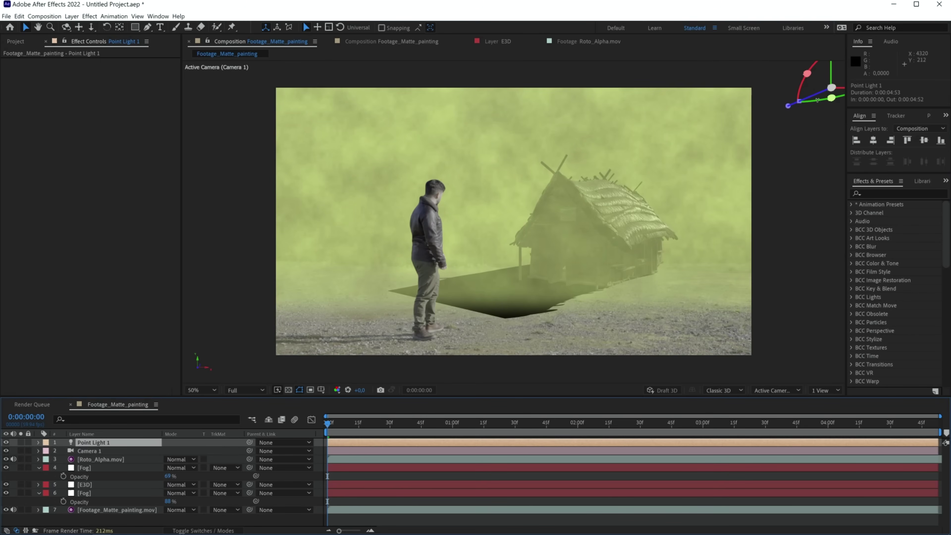
left_click_drag(811, 97, 841, 84)
key("p")
left_click_drag(173, 452, 173, 472)
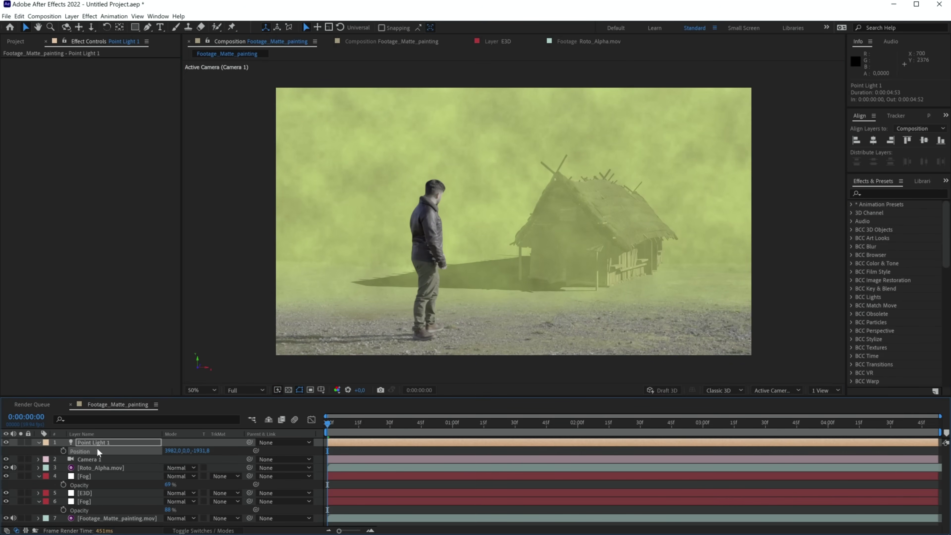
Try 32 ray-traced shadow samples on the E3D layer, then set the samples back to 1
left_click(84, 494)
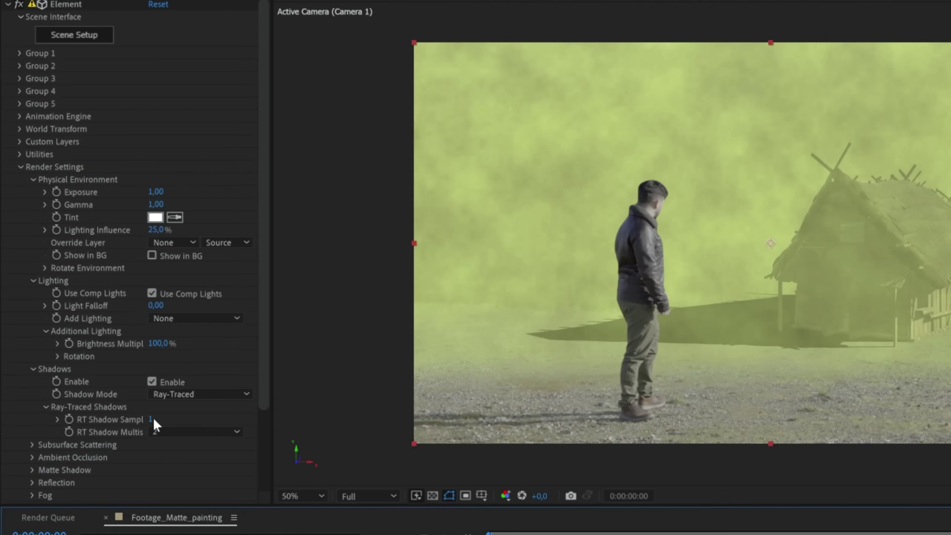
left_click(151, 419)
type("32")
key("Return")
left_click(154, 420)
type("1")
key("Return")
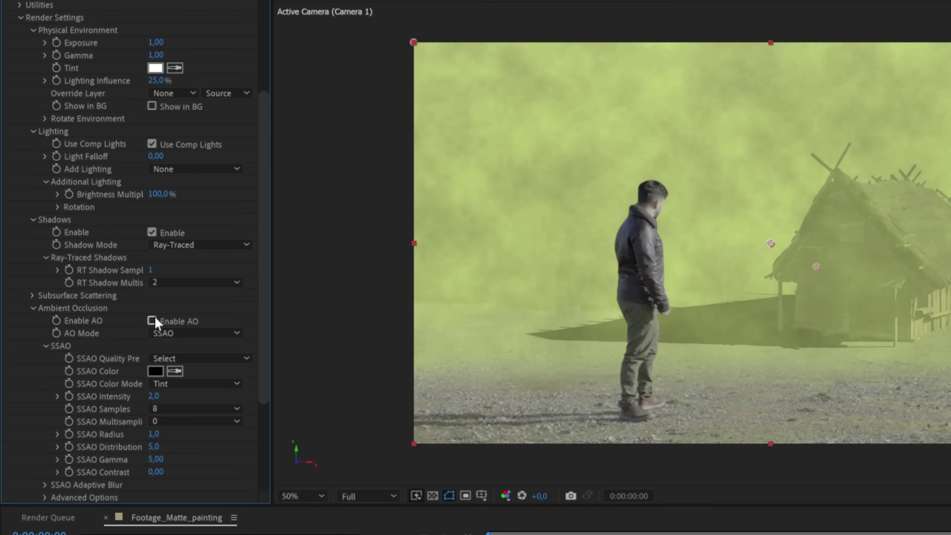
Enable ambient occlusion on the E3D layer and soften the point light's shadow to 36% darkness and about 71 pixels diffusion
left_click(152, 321)
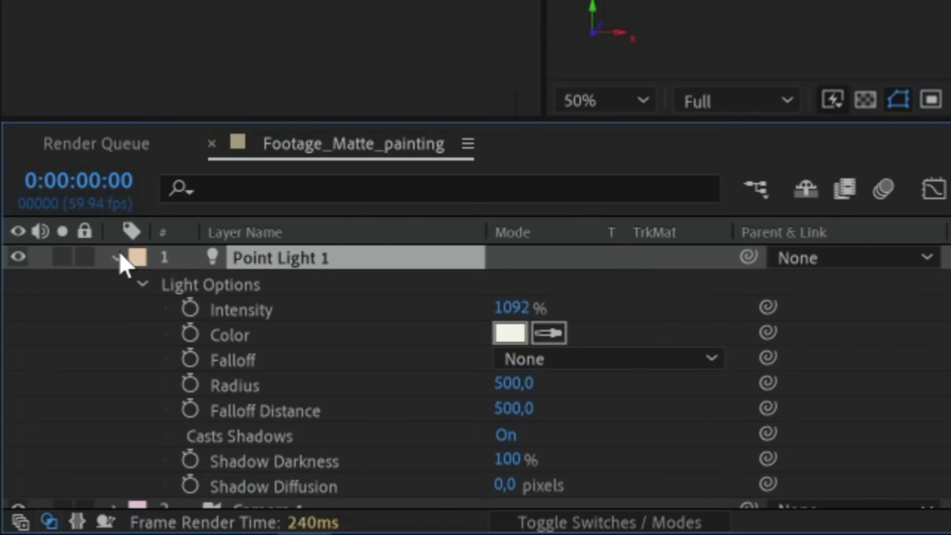
left_click(114, 258)
left_click(114, 258)
scroll(329, 393, "down", 3)
left_click_drag(505, 435, 592, 436)
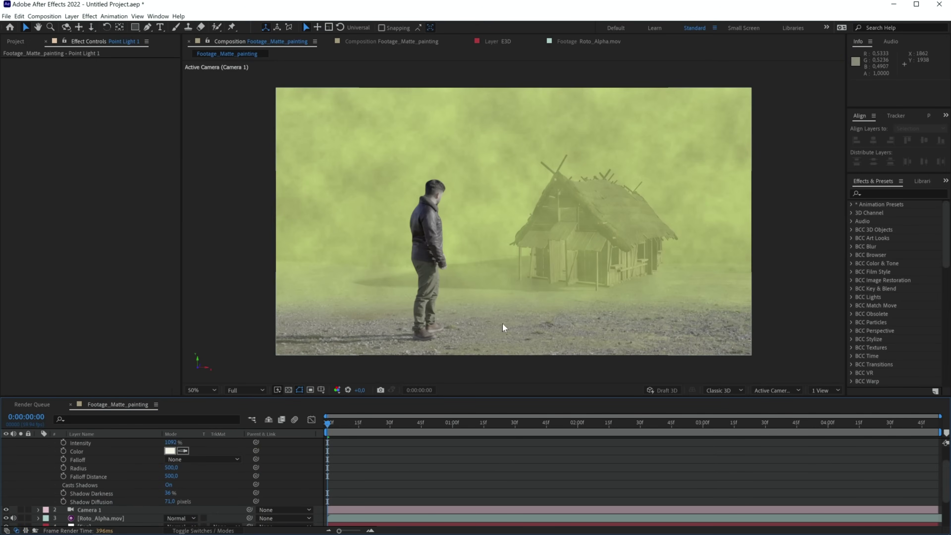
scroll(96, 477, "up", 2)
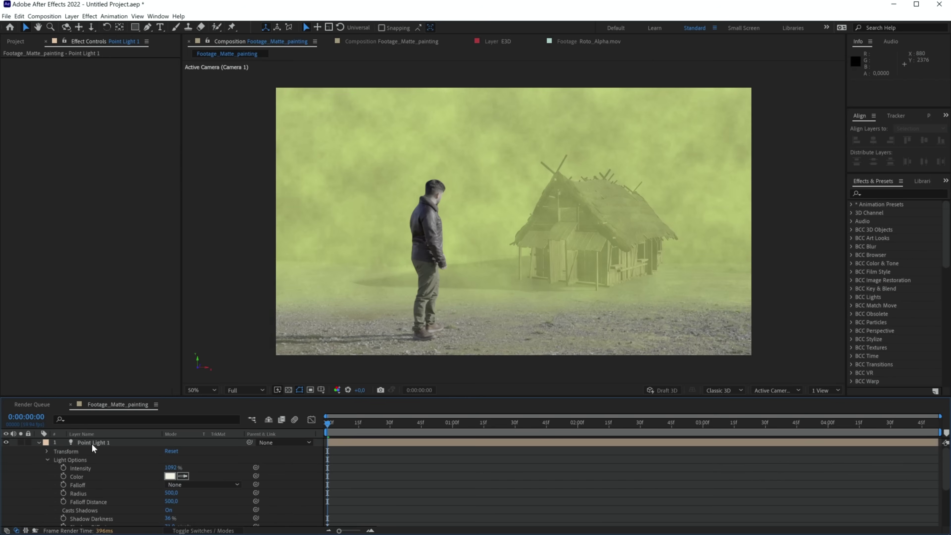
key("u")
Set the Group 1 particle position of the E3D layer to 0 on X, Y and Z
left_click(84, 493)
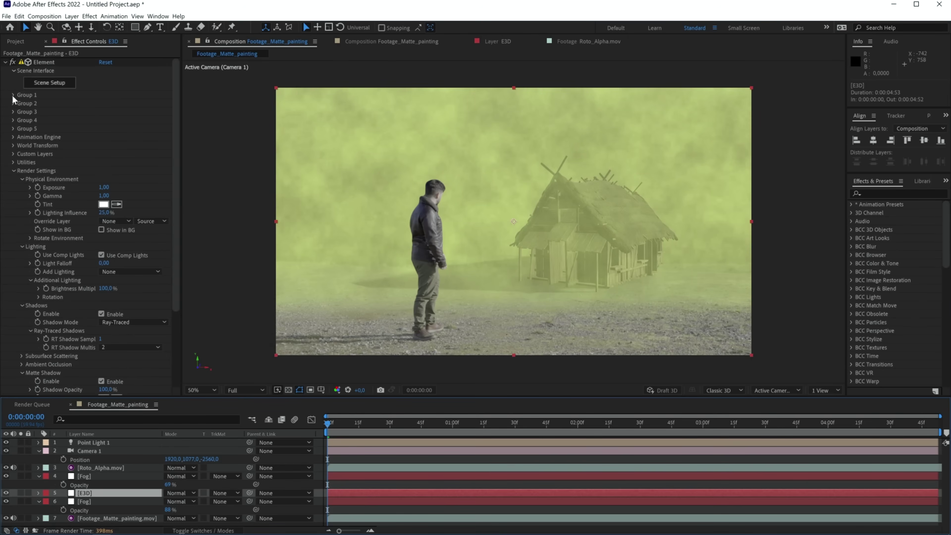
left_click(13, 96)
left_click(117, 137)
type("0")
left_click(134, 137)
type("0")
left_click(114, 145)
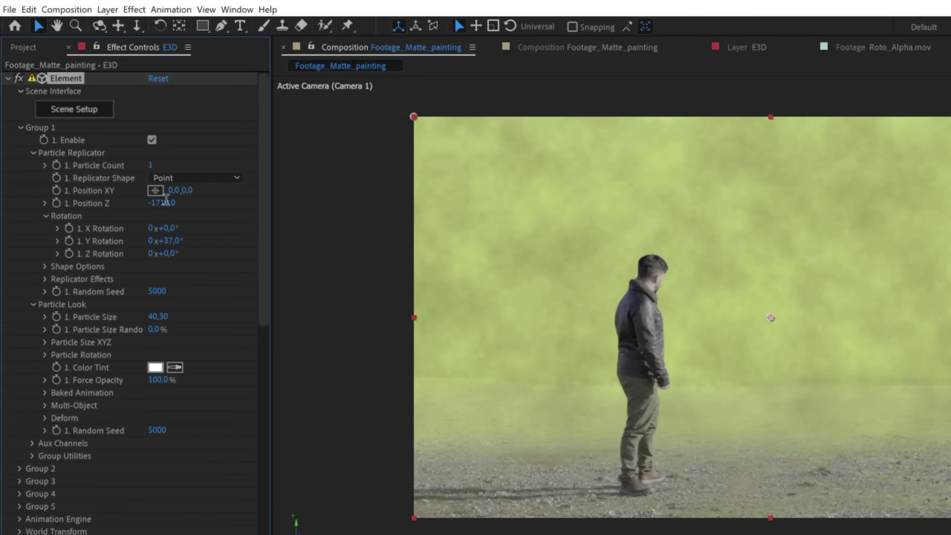
left_click(166, 202)
type("0")
key("Return")
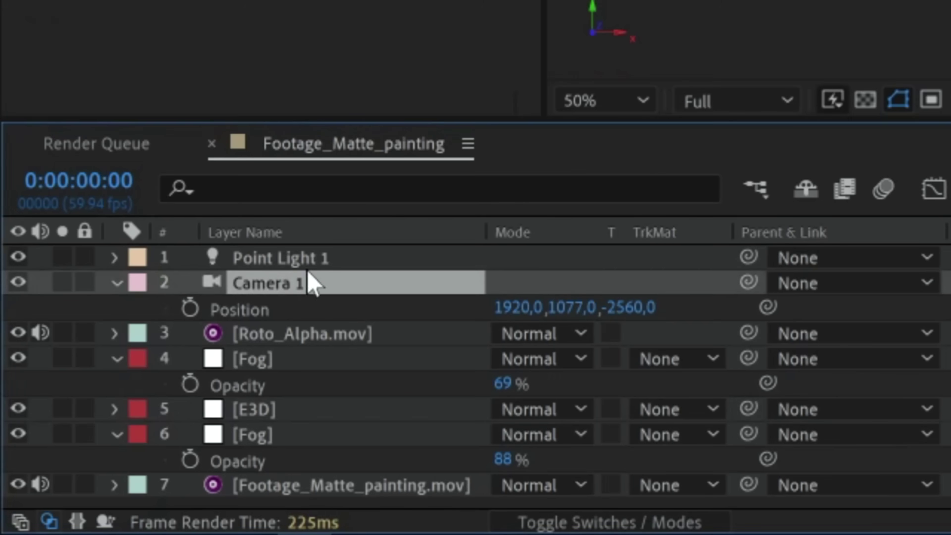
Reposition Camera 1 so that the long side of the house is framed on the ground behind the man
left_click_drag(513, 308, 812, 161)
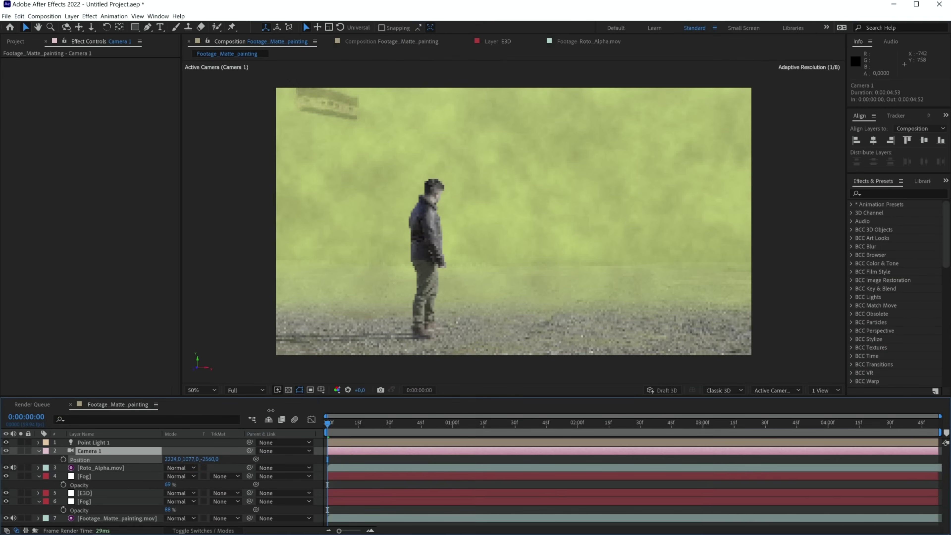
left_click_drag(271, 411, 91, 489)
left_click(187, 460)
key("c")
left_click_drag(486, 195, 565, 211)
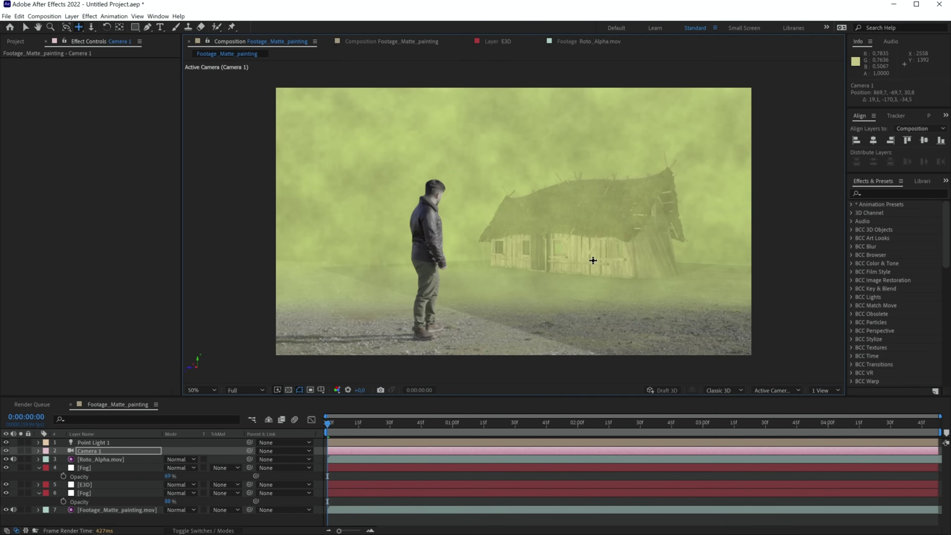
Reset the point light's X and Z positions to 0 and move it above the house to about 170, -367, 273
left_click(90, 443)
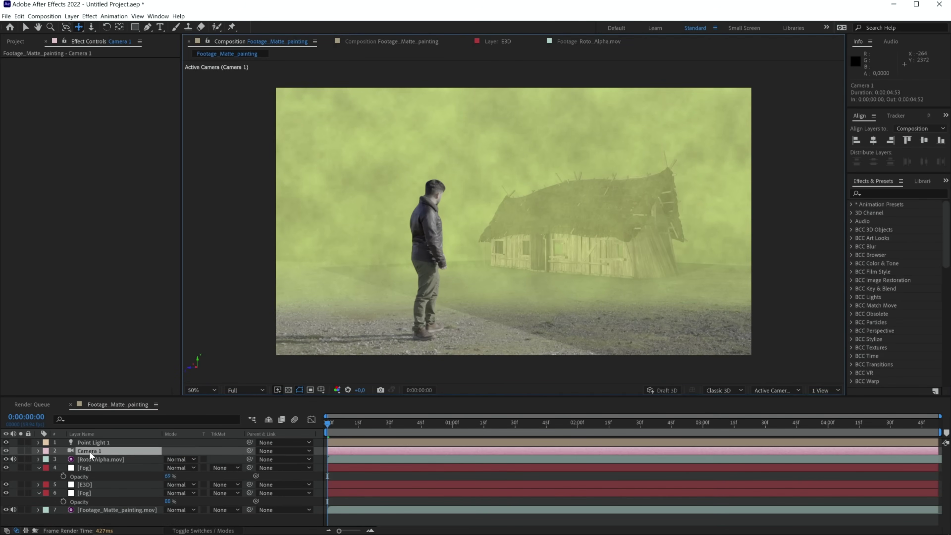
key("p")
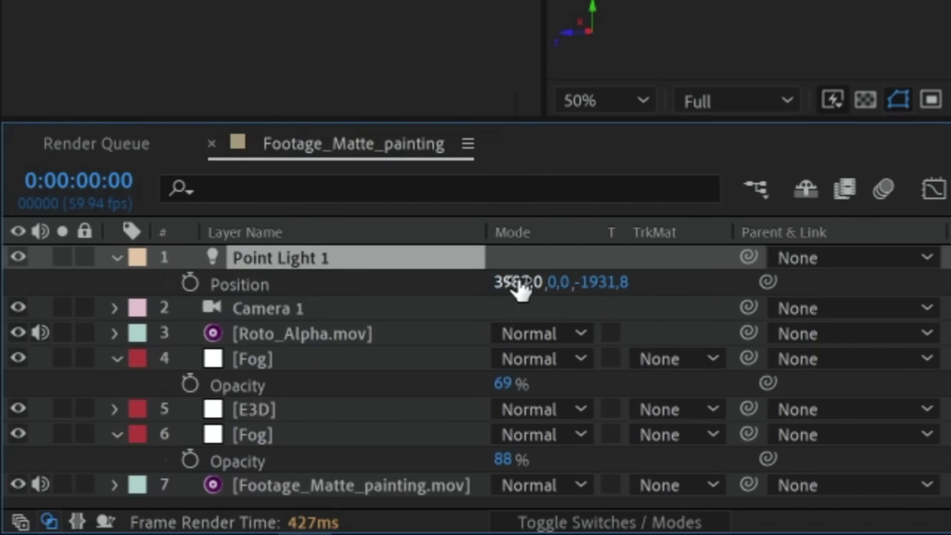
left_click(519, 285)
type("0")
key("Return")
left_click(584, 282)
type("0")
key("Return")
key("p")
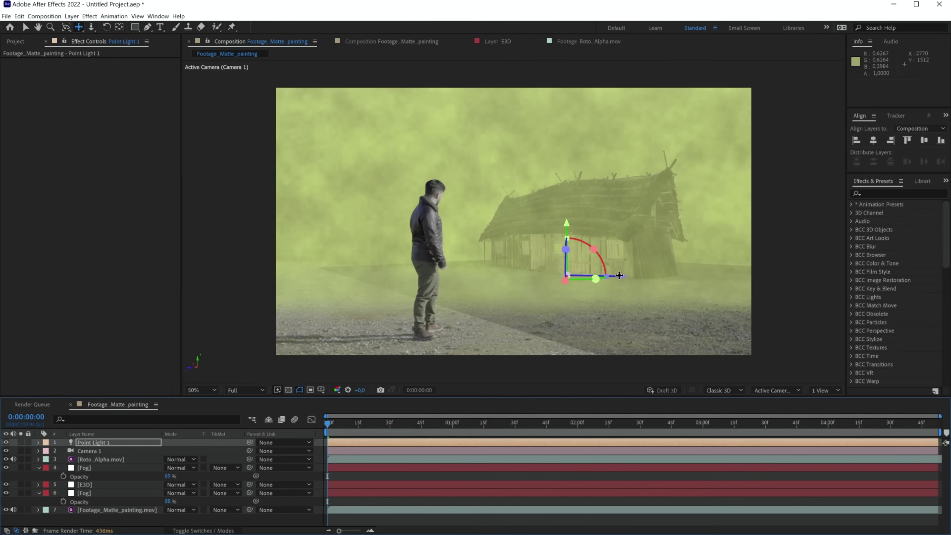
key("v")
left_click_drag(620, 275, 702, 71)
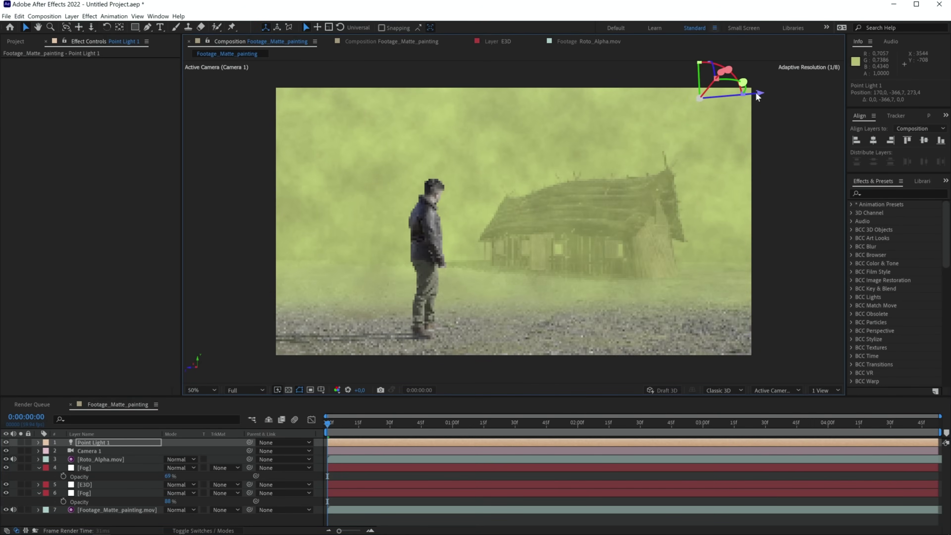
Hide both Fog layers
left_click(84, 467)
left_click(6, 468)
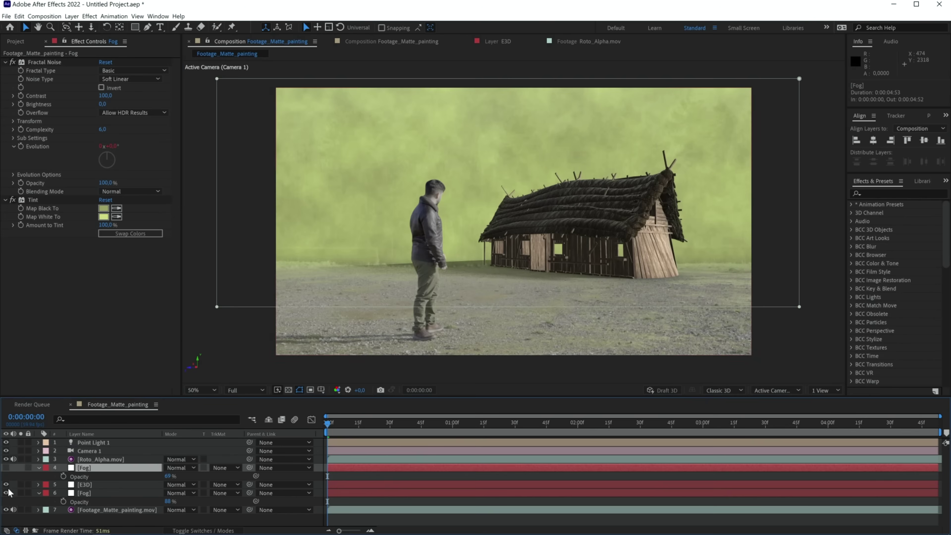
left_click(6, 493)
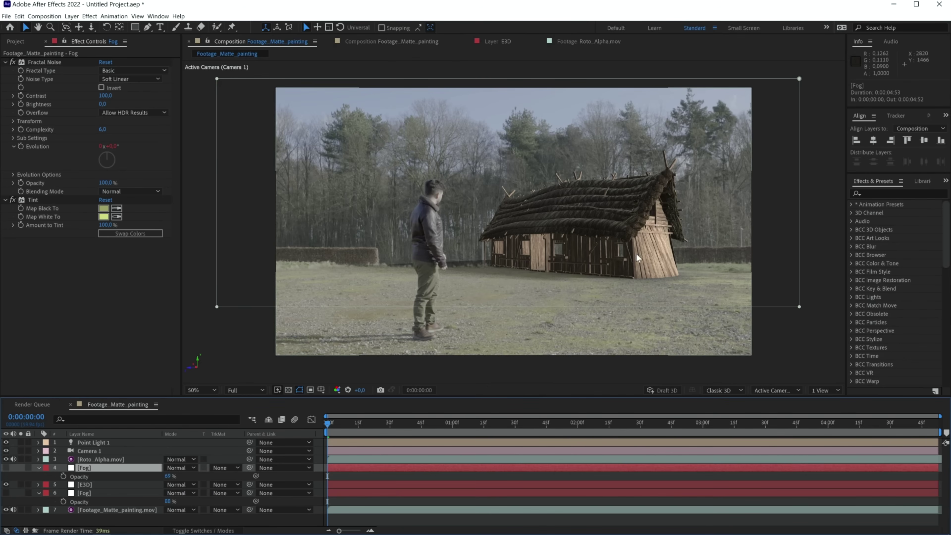
left_click(94, 452)
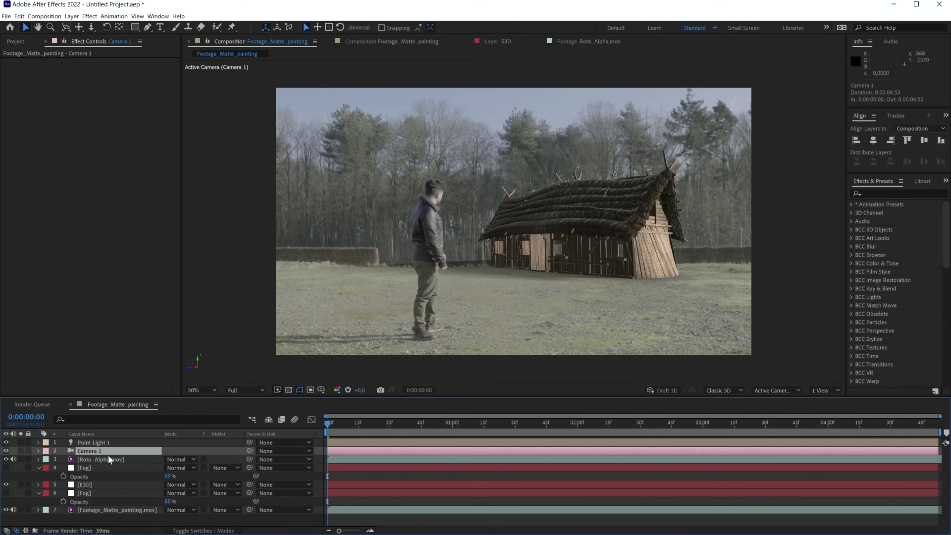
left_click(103, 468)
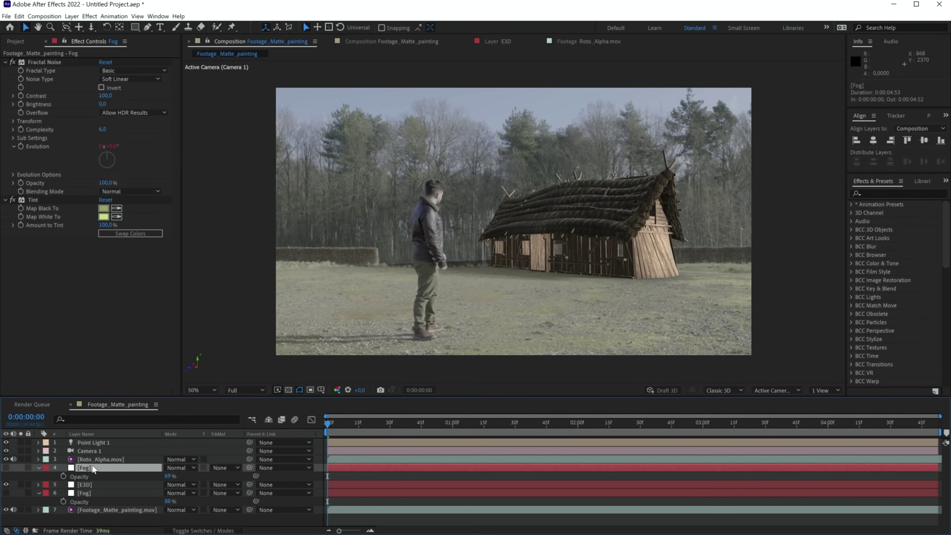
left_click(87, 484)
Set Camera 1's X rotation to about 3° to lower the house in the frame
left_click(89, 452)
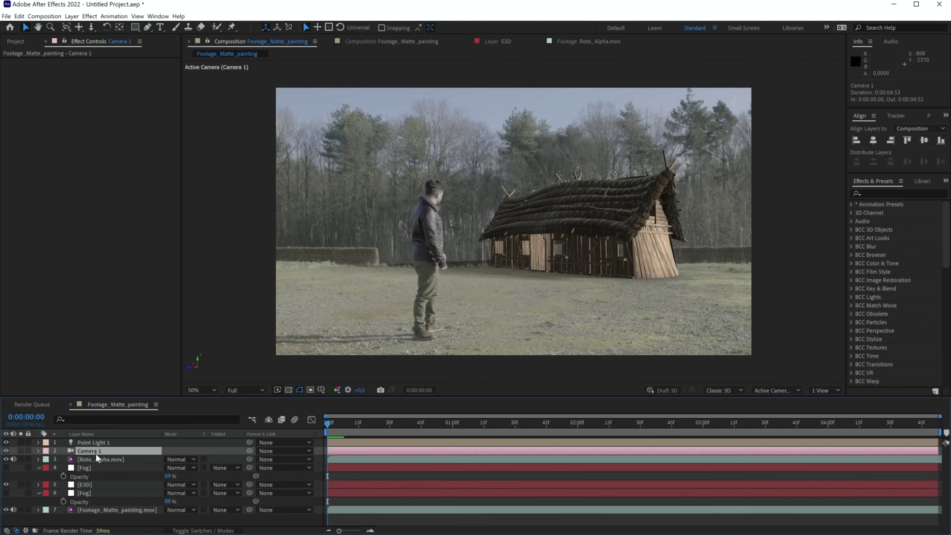
key("r")
left_click_drag(181, 467, 181, 471)
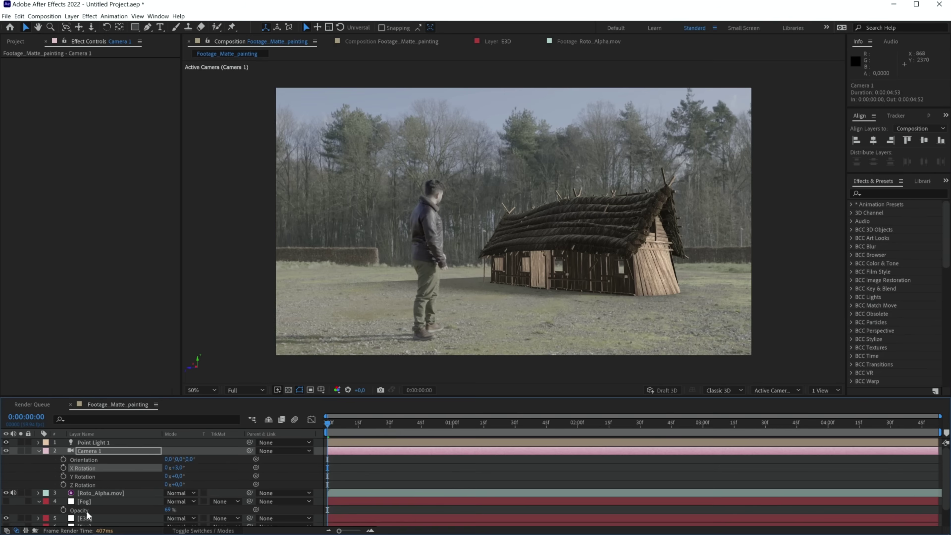
Apply the Fast Box Blur effect to the E3D layer
left_click(85, 519)
key("ctrl+space")
type("fas")
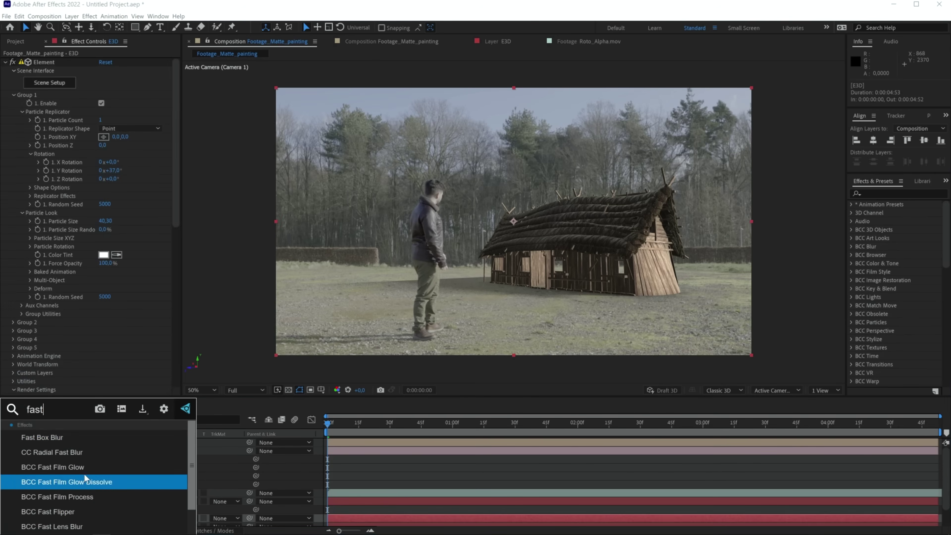
left_click(85, 439)
Set the Fast Box Blur's blur radius first to 2 and then down to 1, checking the house up close
left_click_drag(177, 220, 397, 323)
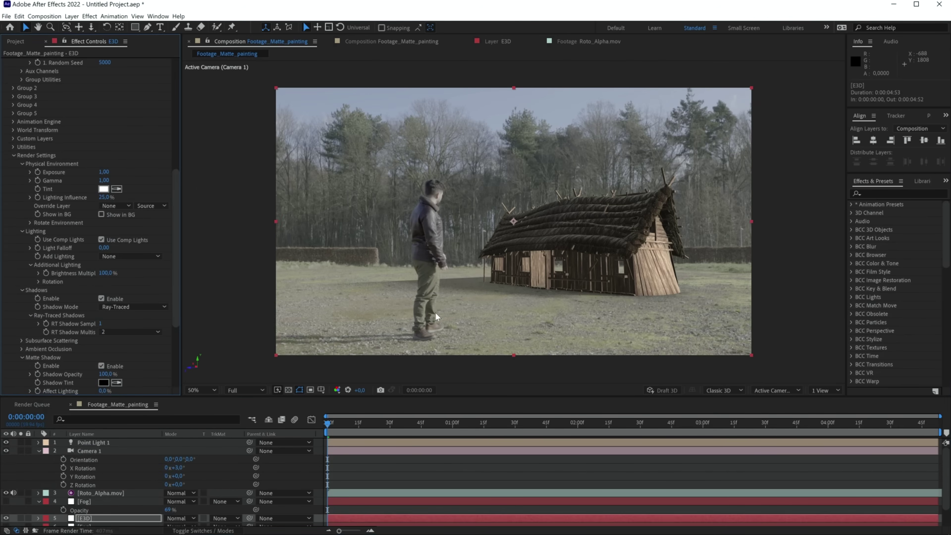
key("period")
key("period")
left_click_drag(175, 317, 175, 376)
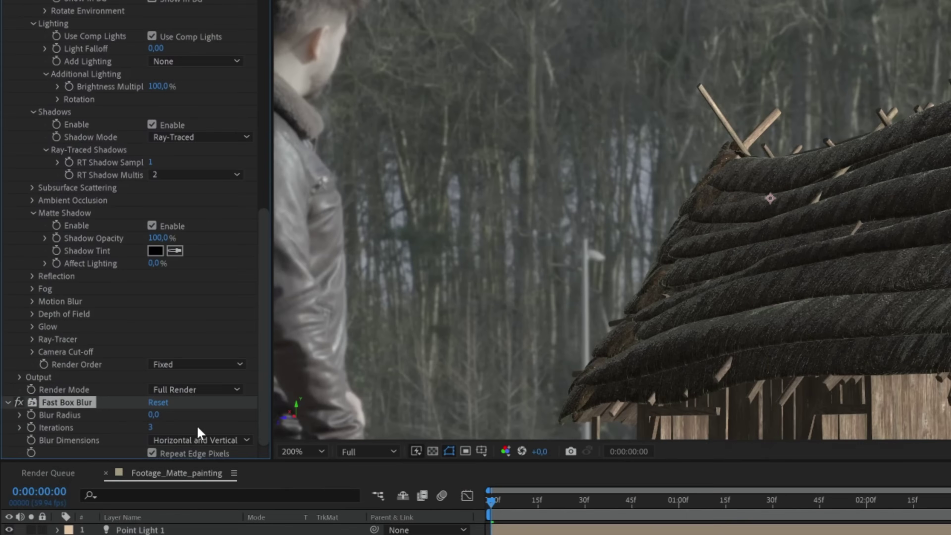
left_click(153, 415)
type("2")
key("Return")
key("comma")
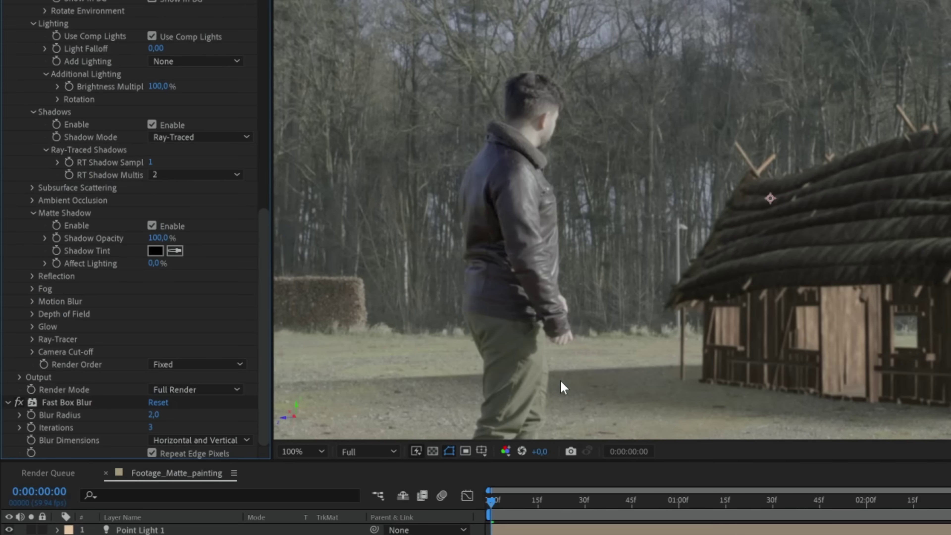
left_click(196, 420)
Add a Tint effect to the E3D layer
key("ctrl+space")
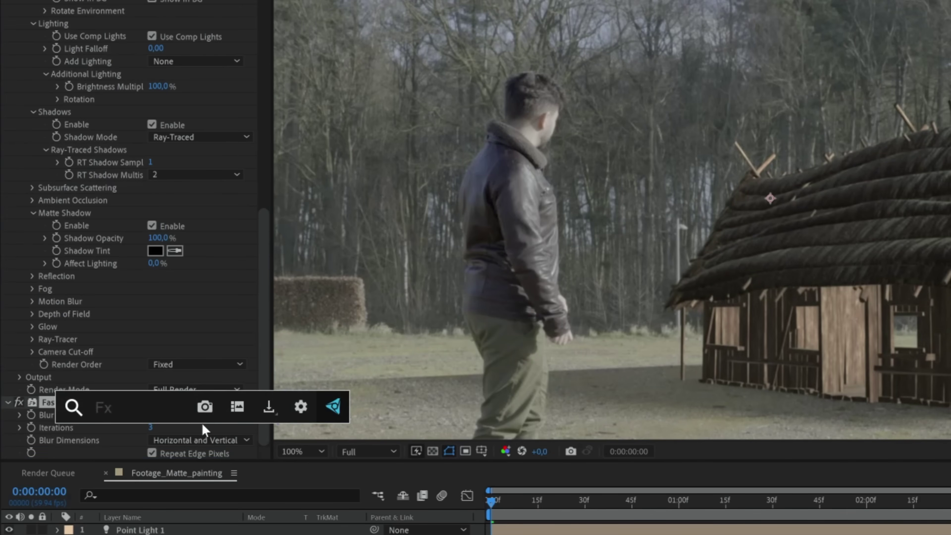
type("tint")
left_click(134, 448)
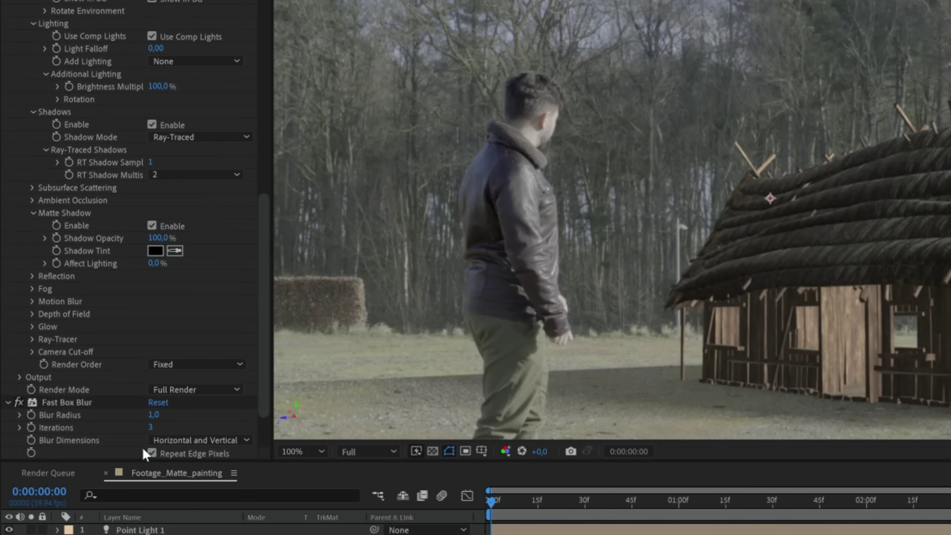
Set the Tint amount on the E3D layer to 34% and add a Curves effect to the same layer
scroll(262, 374, "down", 3)
left_click_drag(158, 440, 119, 448)
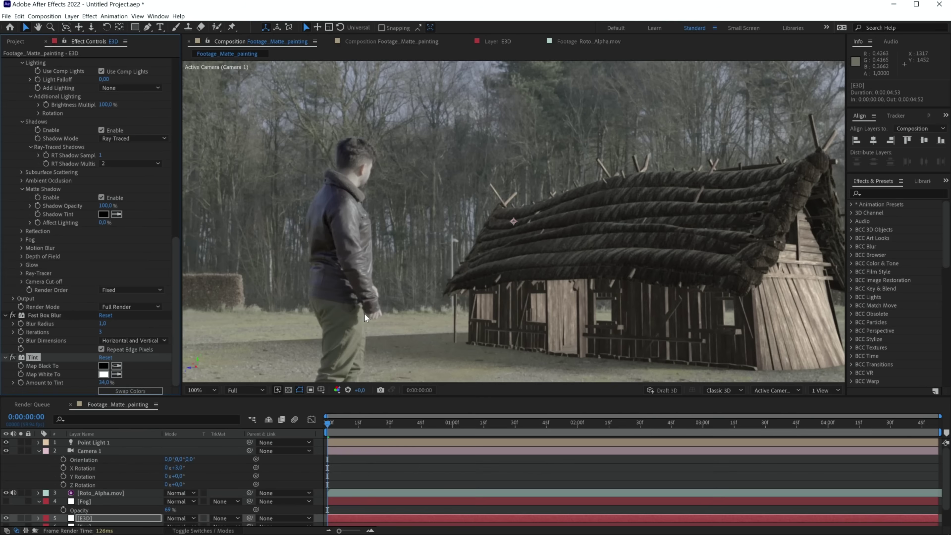
key("ctrl+space")
type("curv")
key("Return")
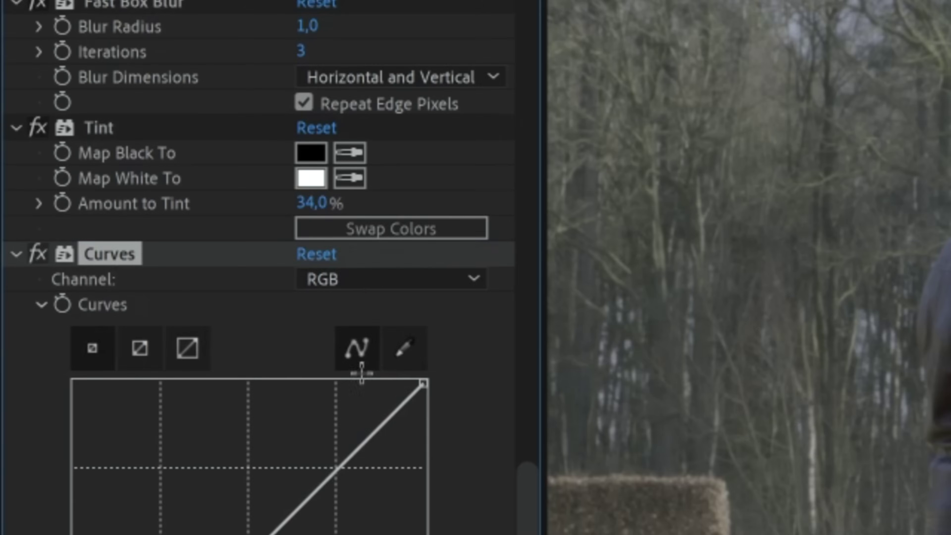
With only the red channel displayed, raise the red curve's black point and lower its white point to match the house to the footage
left_click(123, 207)
left_click(122, 229)
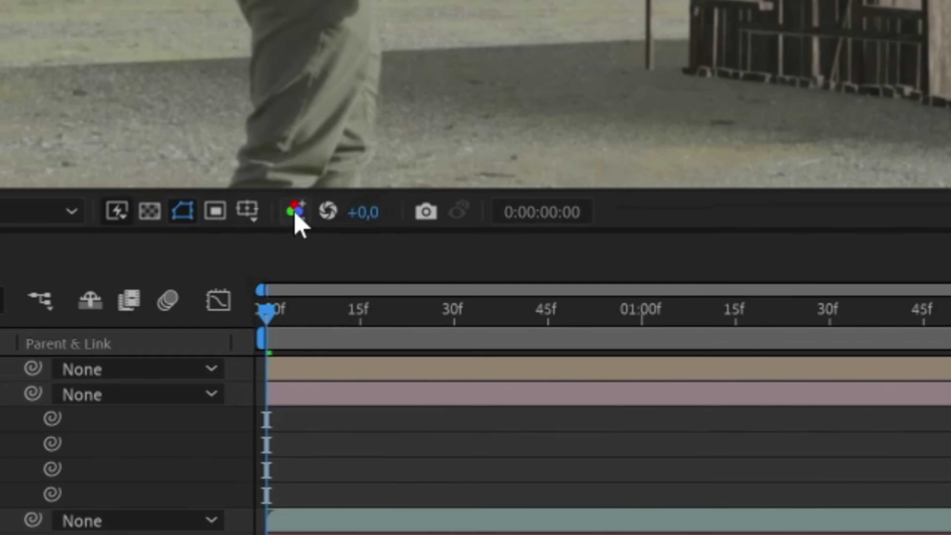
left_click(296, 213)
left_click(331, 273)
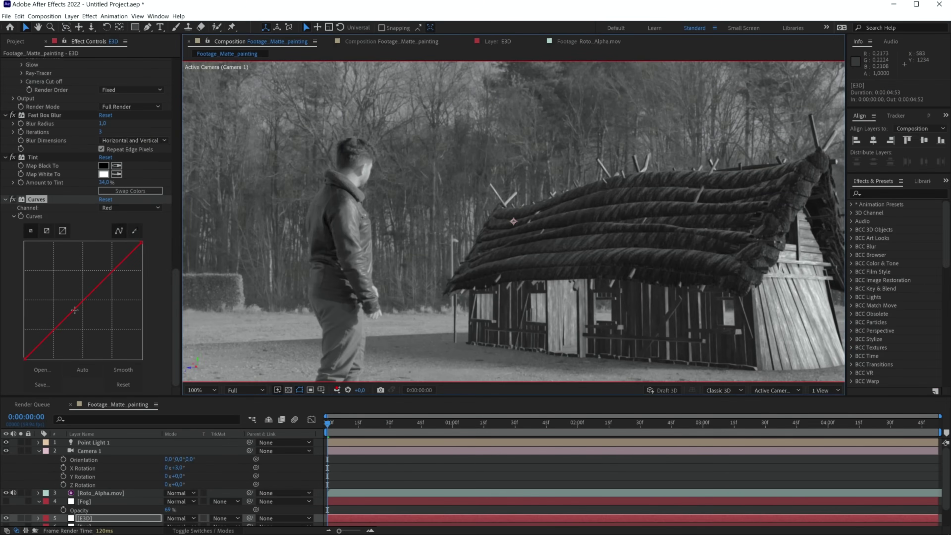
left_click_drag(75, 309, 60, 299)
scroll(371, 295, "down", 2)
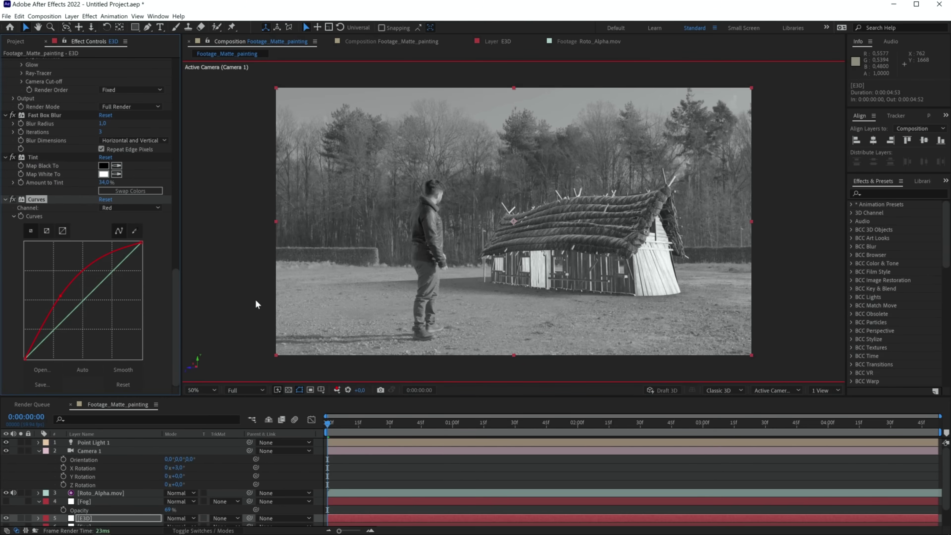
key("ctrl+z")
left_click_drag(140, 244, 147, 264)
left_click_drag(25, 362, 12, 345)
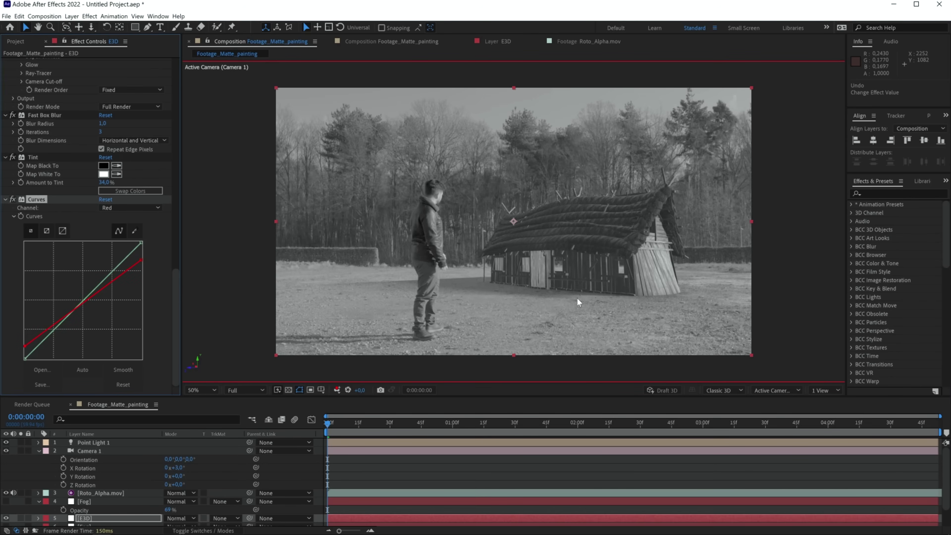
With the green channel displayed, raise the green curve's black point and slightly lower its white point
left_click(337, 390)
left_click(359, 410)
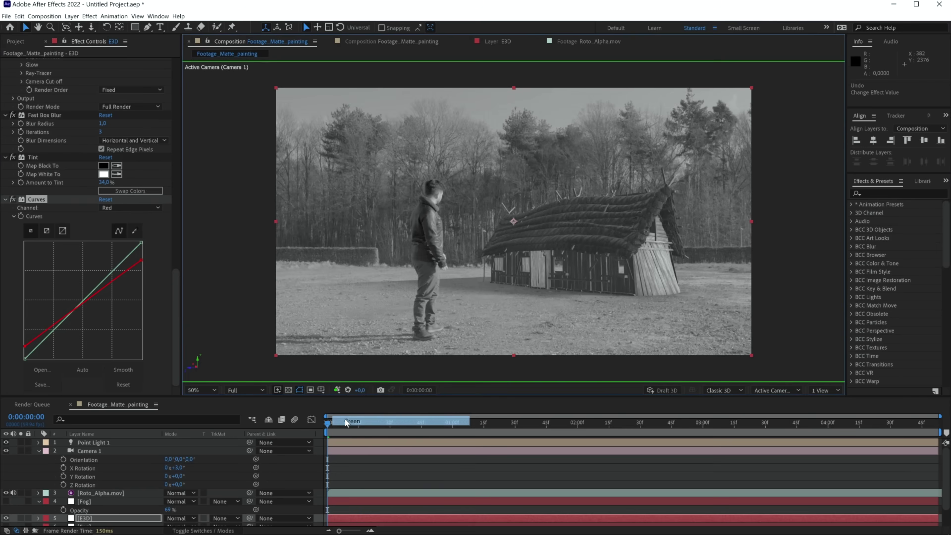
left_click(130, 208)
left_click(113, 234)
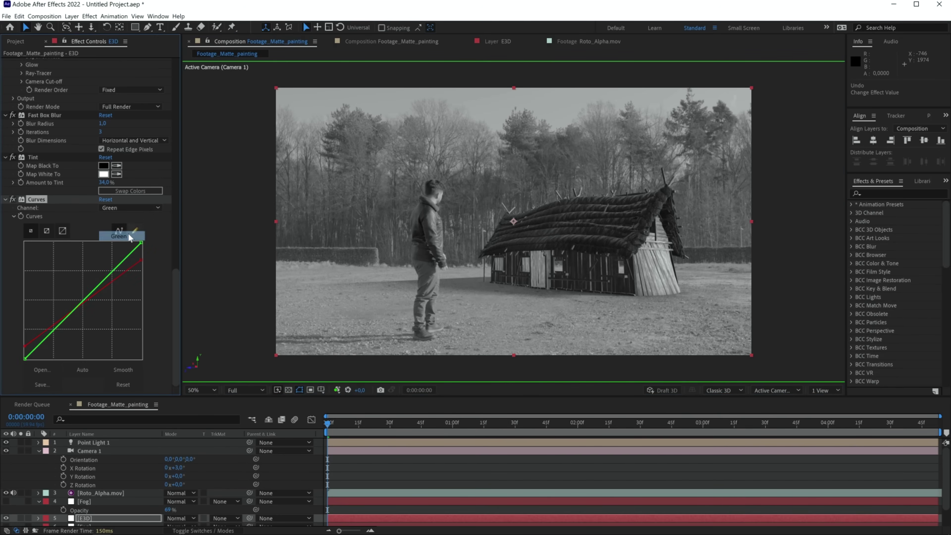
left_click_drag(25, 358, 24, 346)
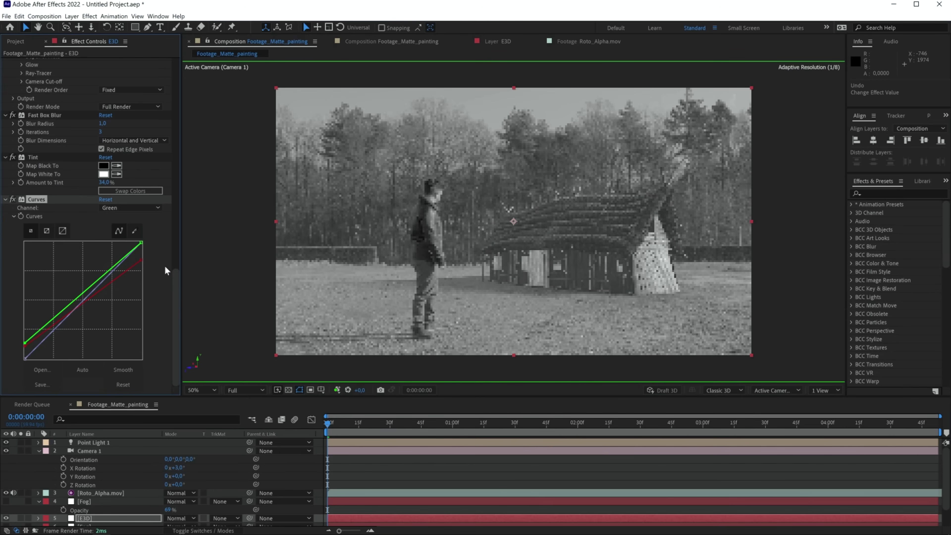
left_click_drag(141, 242, 146, 250)
With the blue channel displayed, raise the blue curve's black point and slightly lower its white point
left_click(130, 208)
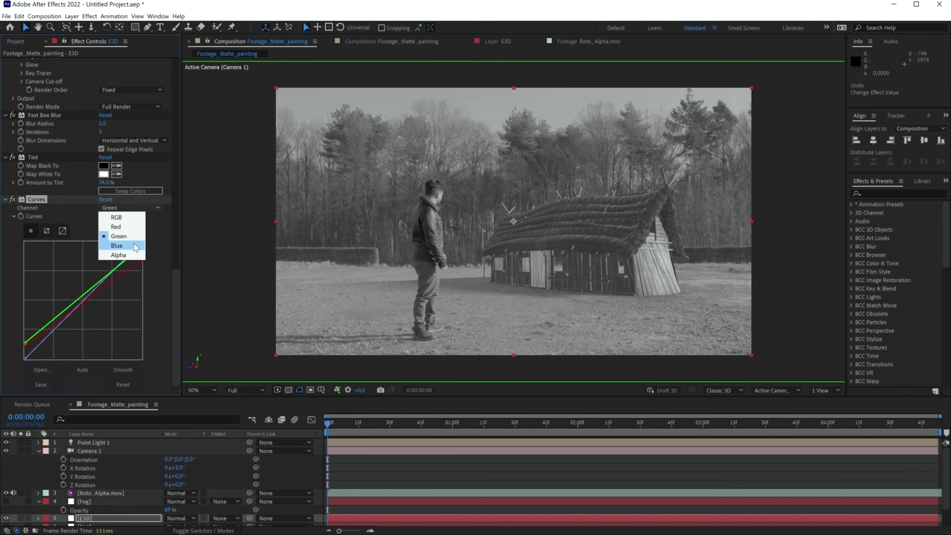
left_click(112, 242)
left_click(338, 390)
left_click(348, 428)
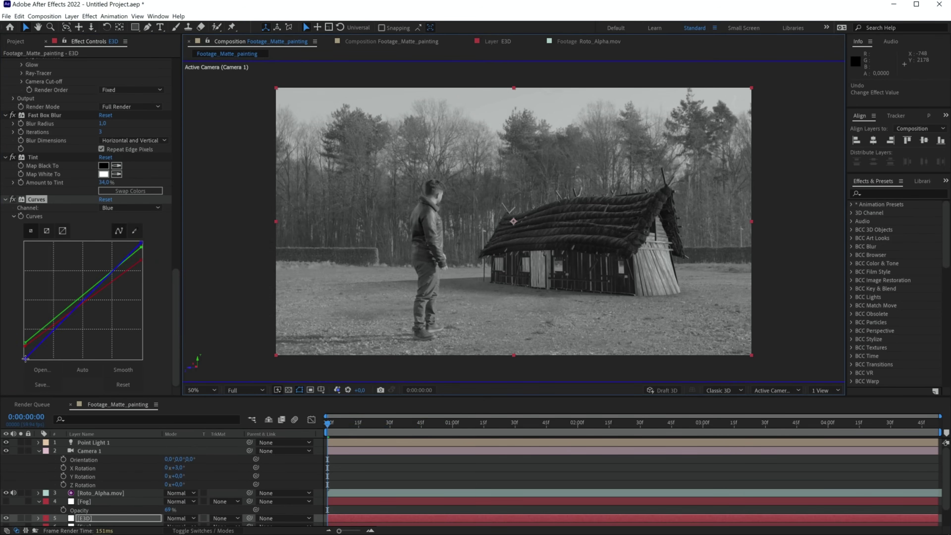
left_click_drag(24, 360, 22, 349)
left_click_drag(141, 242, 141, 249)
Restore the full RGB view, recheck the red and green curves, and slightly lift the shadows on the RGB curve
left_click(337, 390)
left_click(348, 403)
left_click(130, 207)
left_click(113, 224)
left_click(130, 208)
left_click(112, 233)
left_click(130, 207)
left_click(113, 212)
left_click_drag(60, 334, 55, 329)
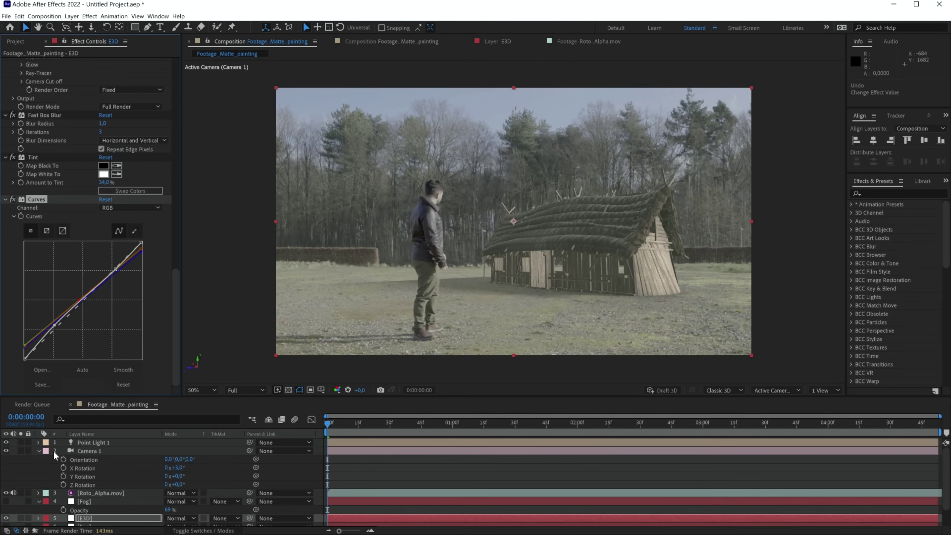
Collapse Camera 1's properties and create an adjustment layer above Point Light 1
left_click(38, 451)
left_click(87, 442)
left_click(72, 17)
mouse_move(228, 46)
left_click(781, 218)
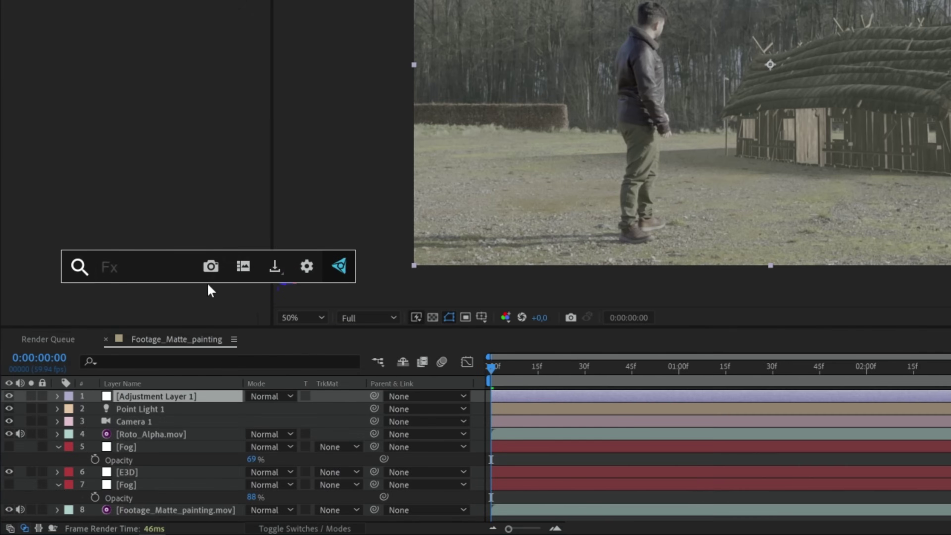
Apply Lumetri Color to the adjustment layer and choose an input LUT in its Basic Correction, checking the house up close
type("lum")
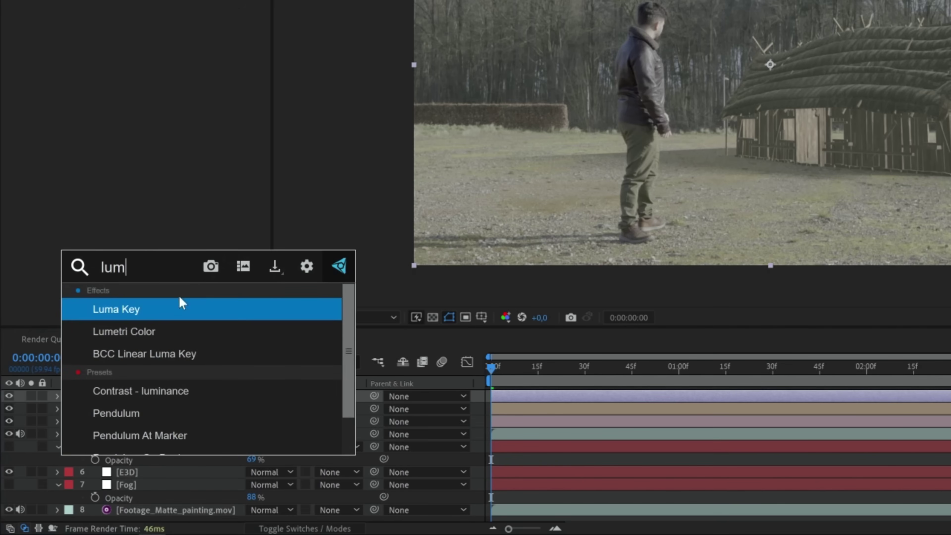
key("Return")
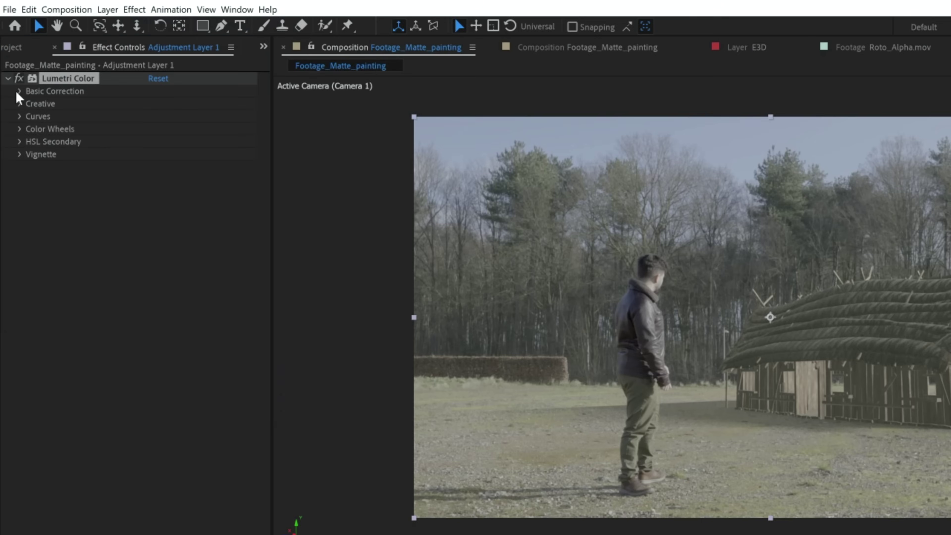
left_click(21, 91)
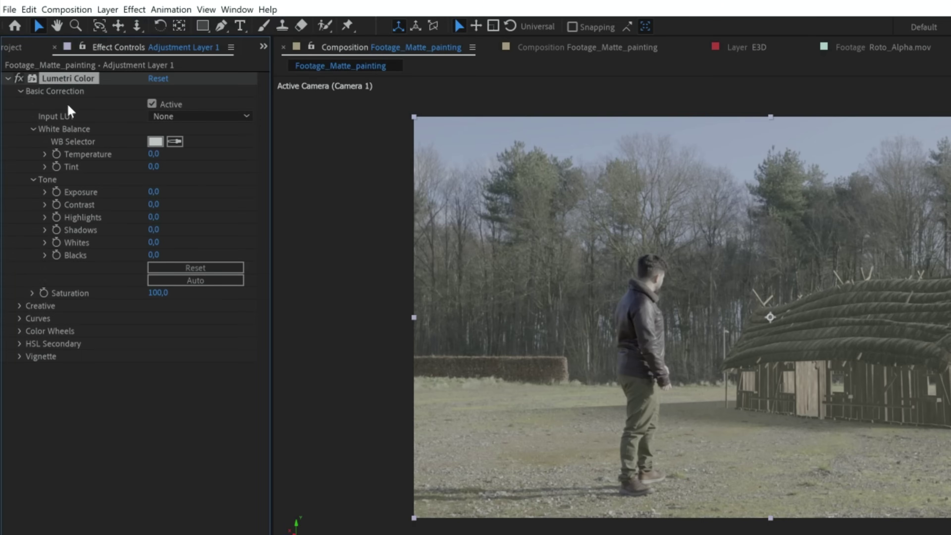
left_click(180, 118)
left_click(214, 174)
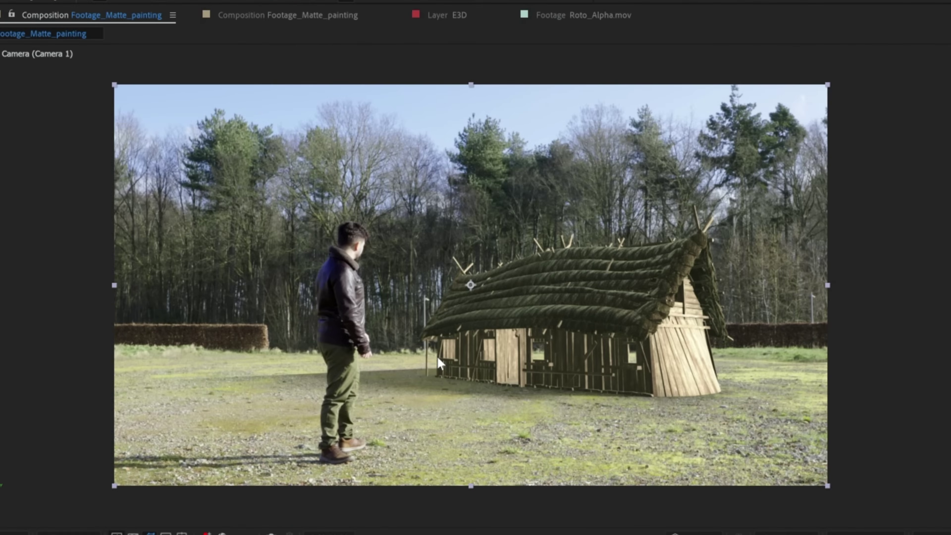
scroll(703, 350, "up", 1)
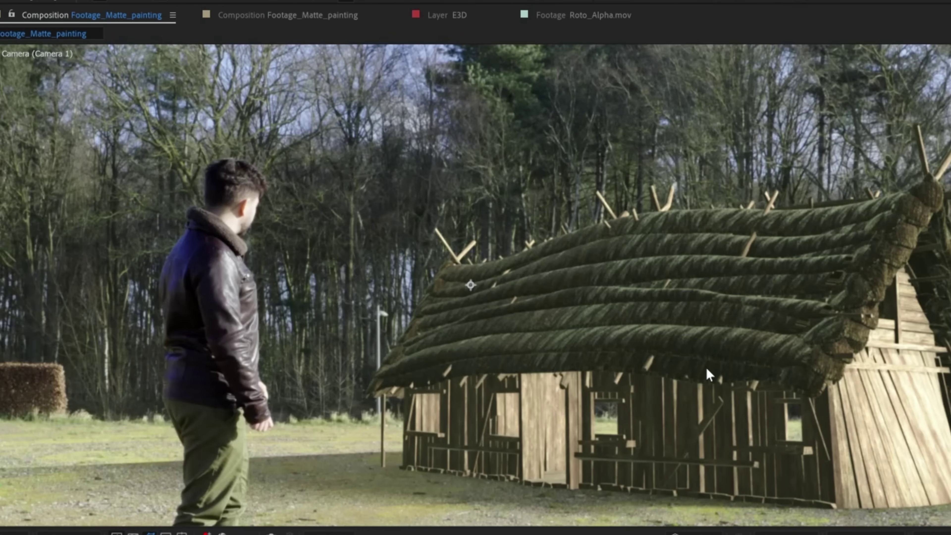
key("comma")
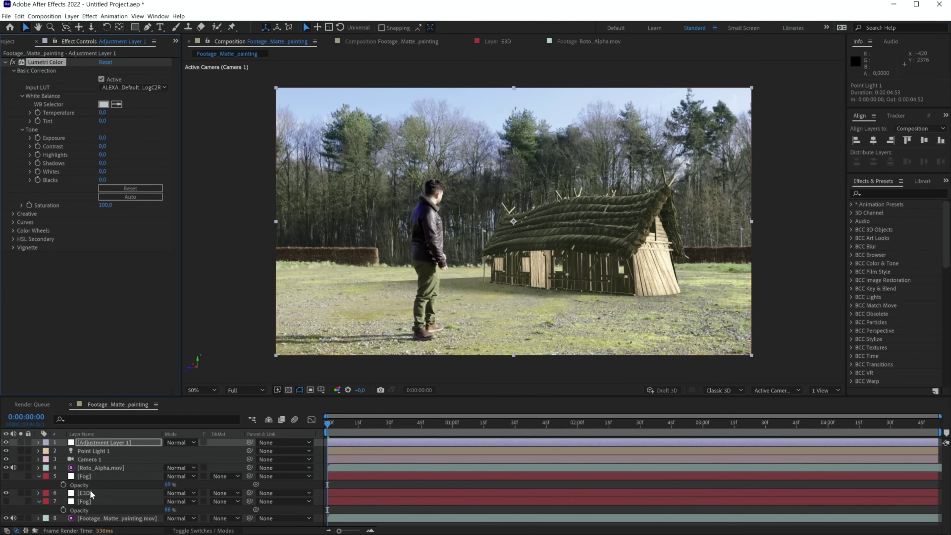
Show the Fog layer beneath E3D and desaturate its Tint colors, mapping black to 989888 and white to a muted tone
left_click(86, 493)
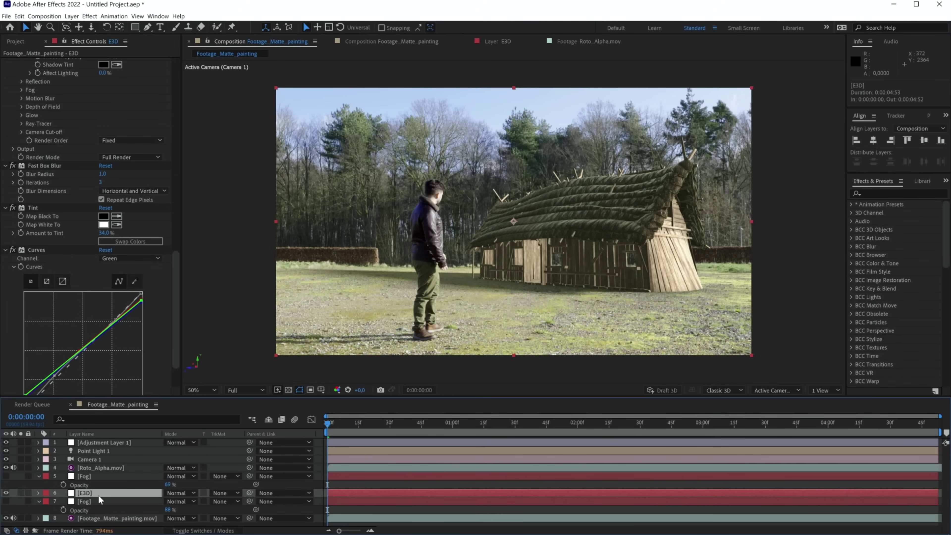
left_click(6, 502)
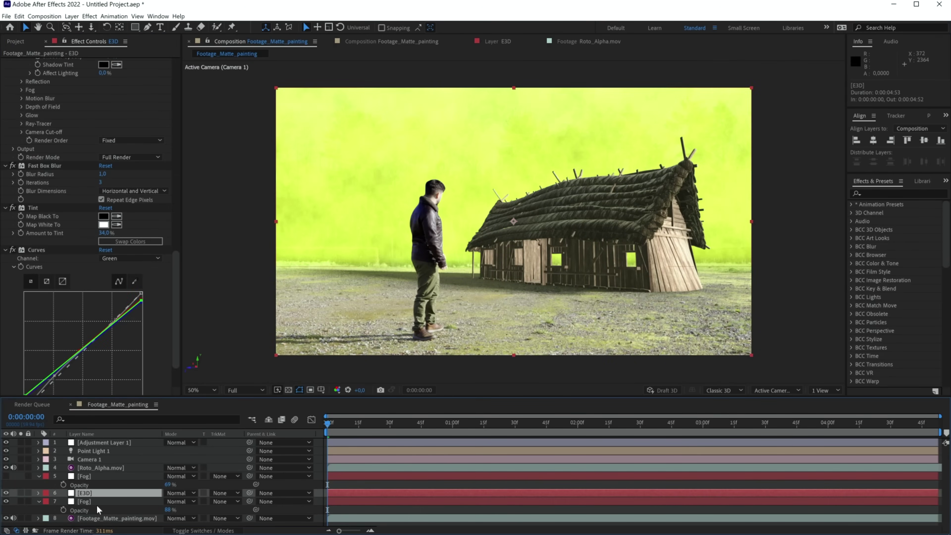
left_click(101, 504)
left_click(105, 281)
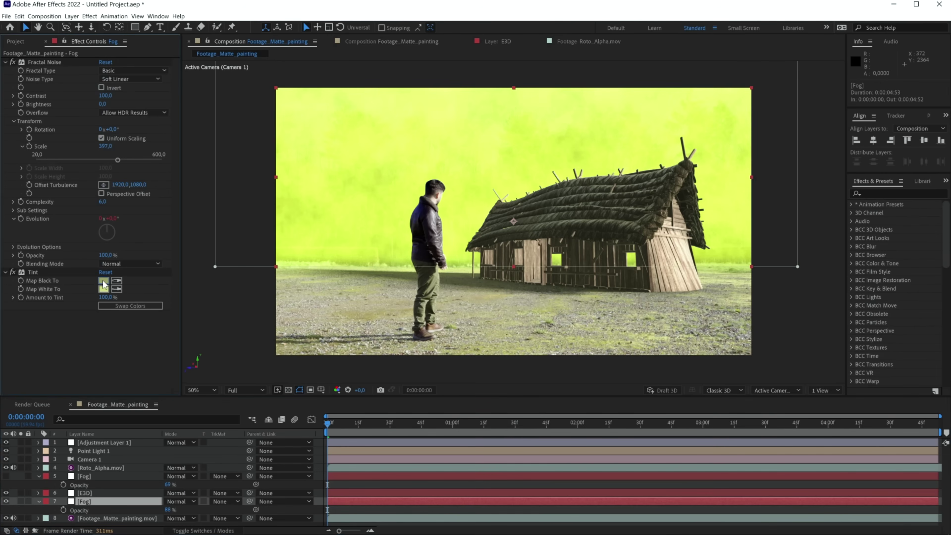
left_click_drag(151, 343, 113, 345)
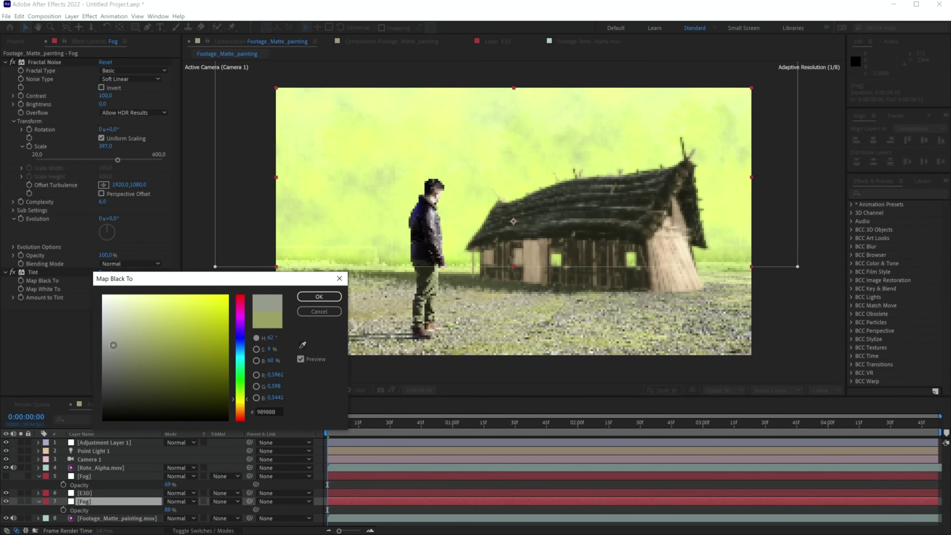
key("Return")
left_click(105, 290)
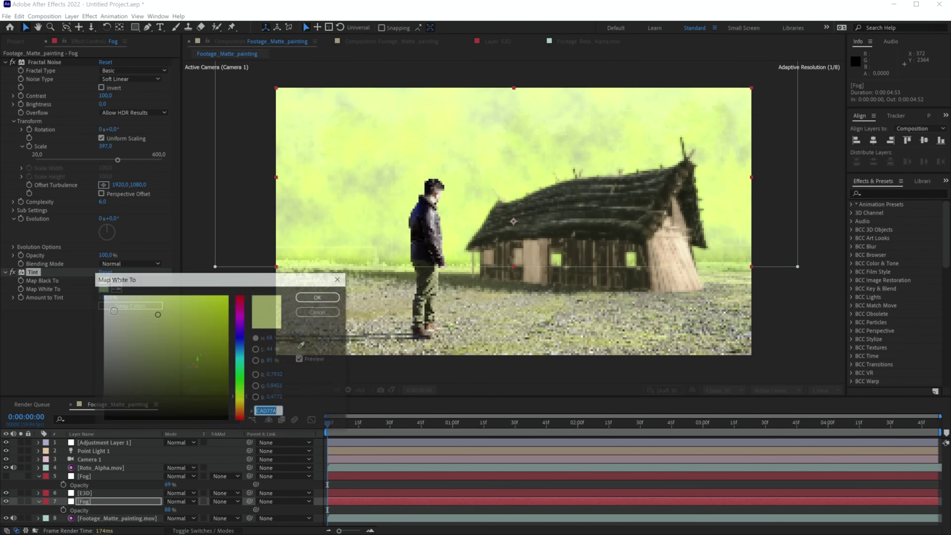
left_click_drag(239, 398, 238, 405)
mouse_move(137, 369)
left_mouse_down()
mouse_move(124, 366)
mouse_move(125, 383)
mouse_move(118, 371)
left_mouse_up()
key("Return")
Show the Fog layer above E3D and set its Tint's Map White To color to 645E57
left_click(84, 477)
left_click(104, 216)
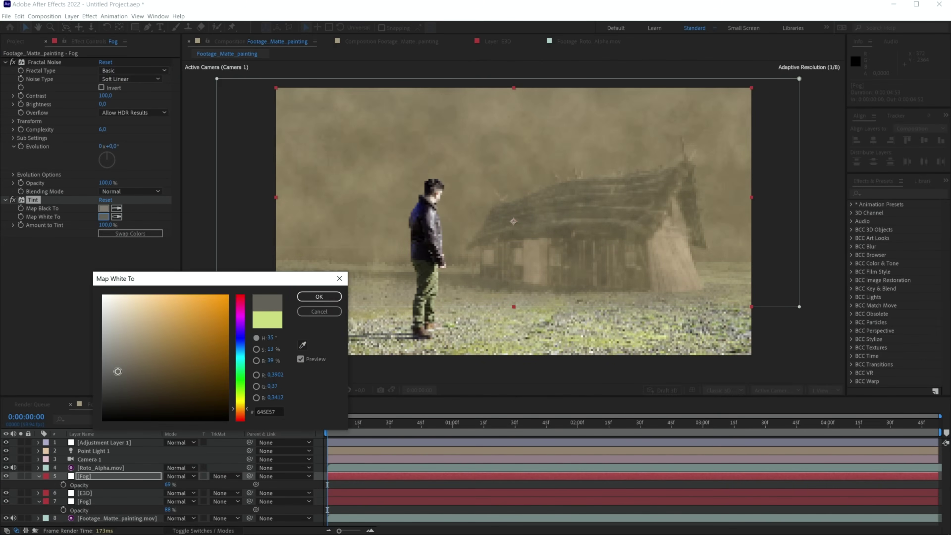
key("Return")
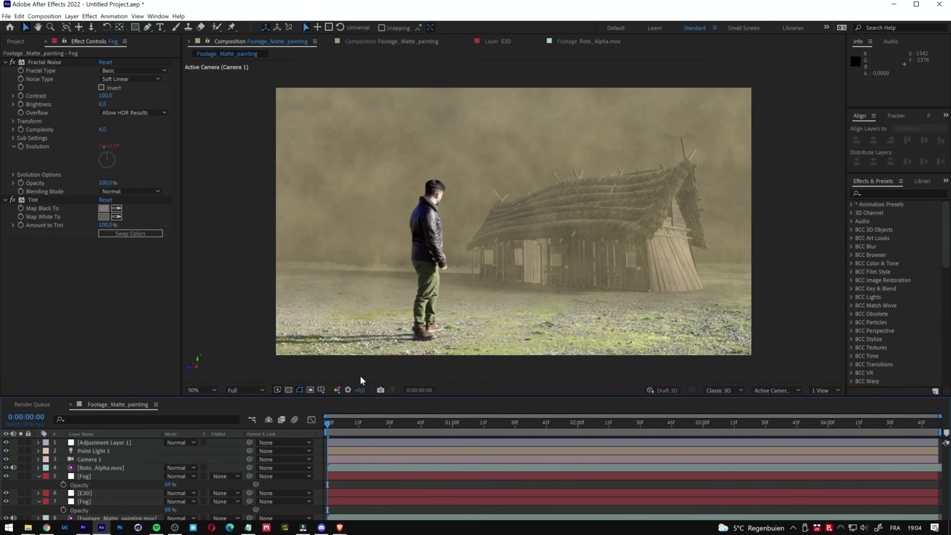
Place the dead tree PNG at the top of the layer stack and scale it to about 421%
left_click(15, 42)
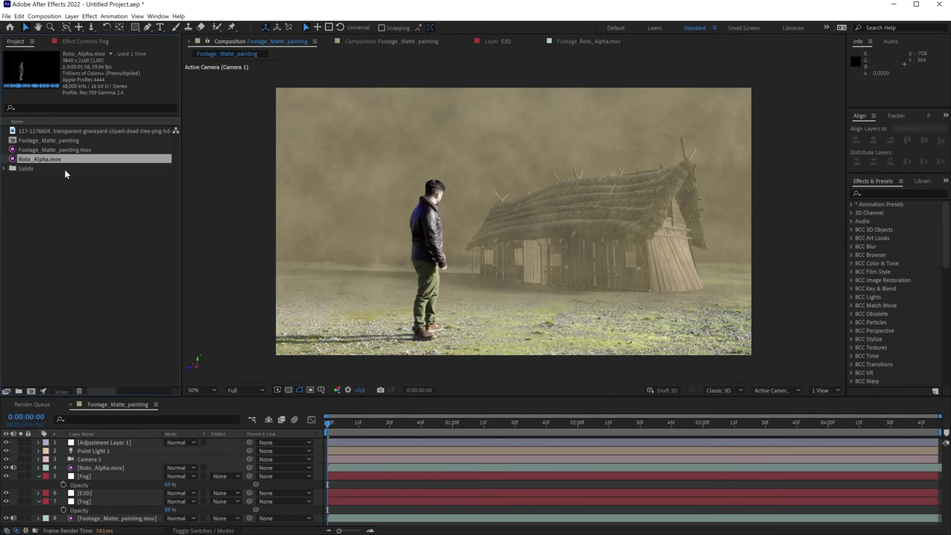
left_click(45, 131)
left_click_drag(44, 132, 87, 198)
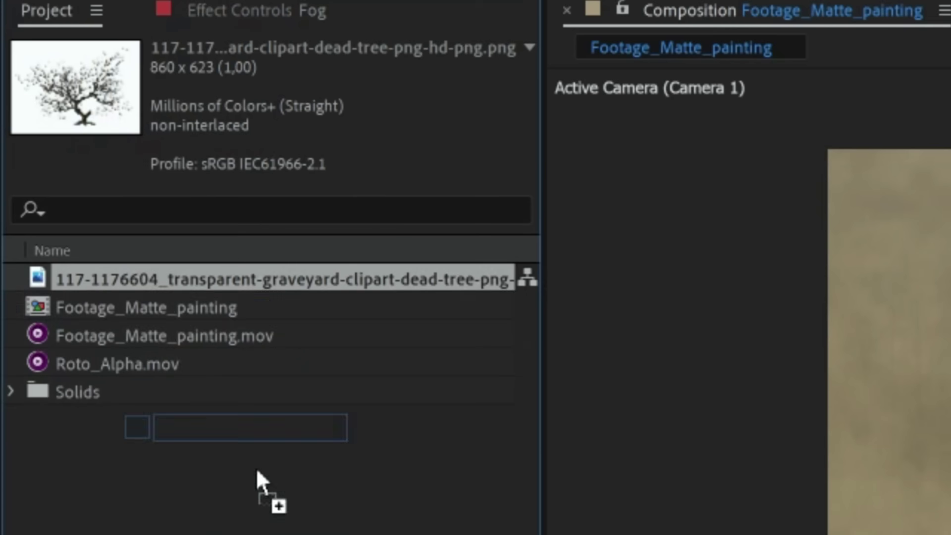
left_click_drag(257, 472, 87, 441)
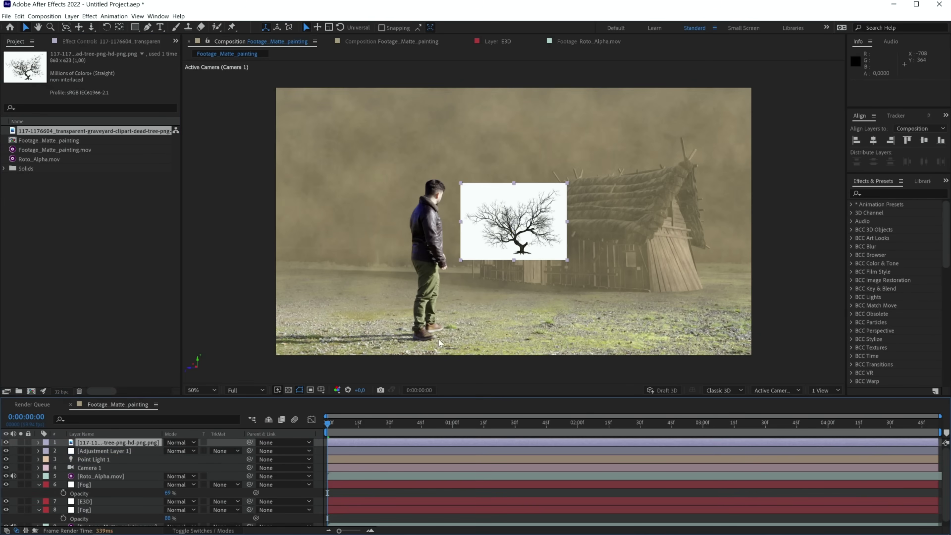
left_click_drag(567, 260, 732, 392)
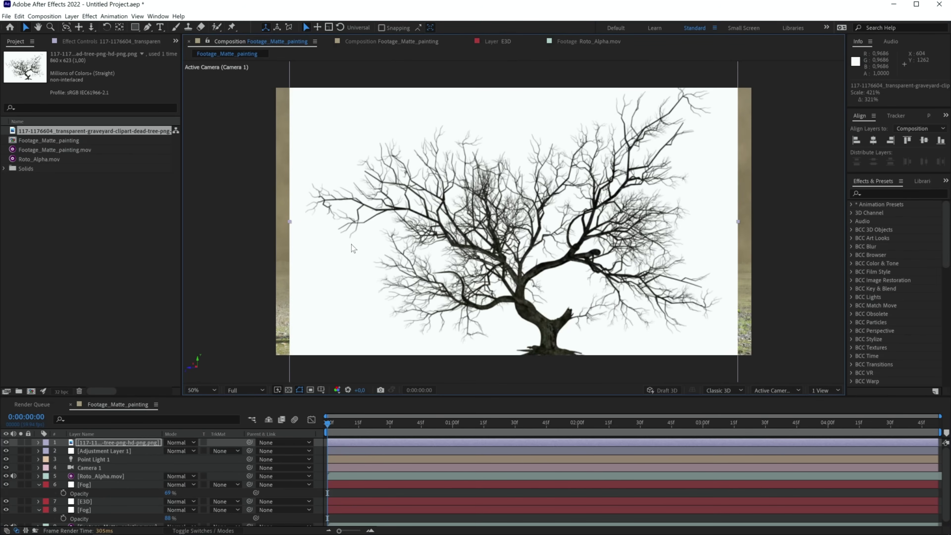
Apply the Extract effect to the tree layer and remove its white background with white point 47 and white softness 42
key("ctrl+space")
type("extr")
left_click(299, 275)
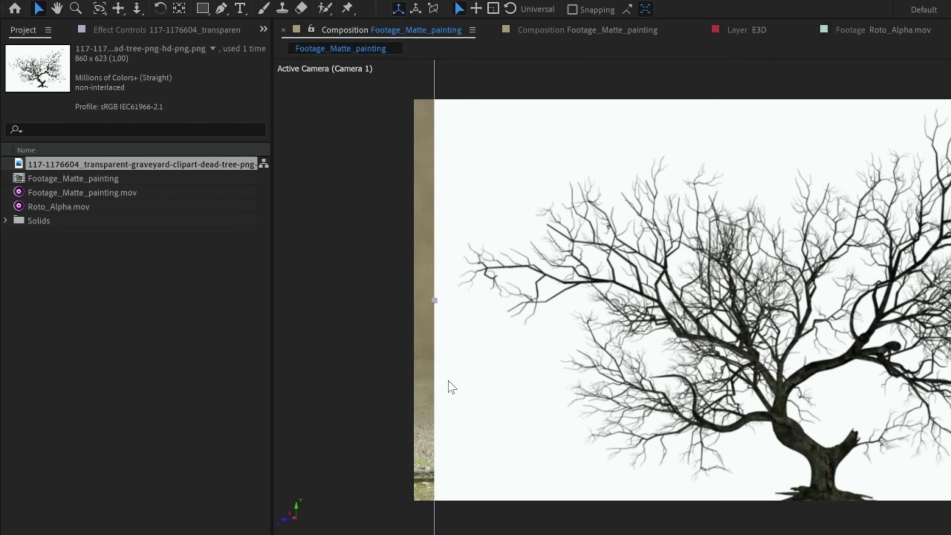
left_click(127, 27)
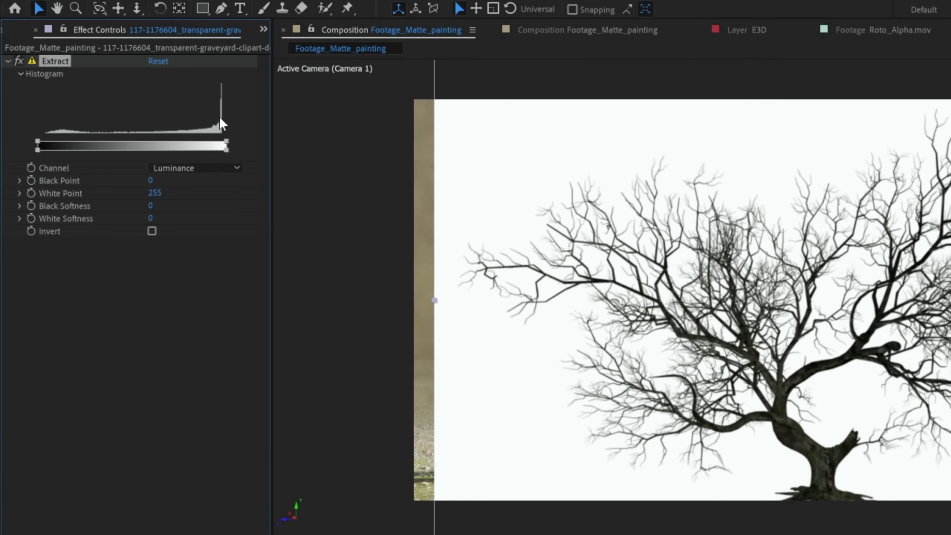
left_click_drag(210, 144, 92, 150)
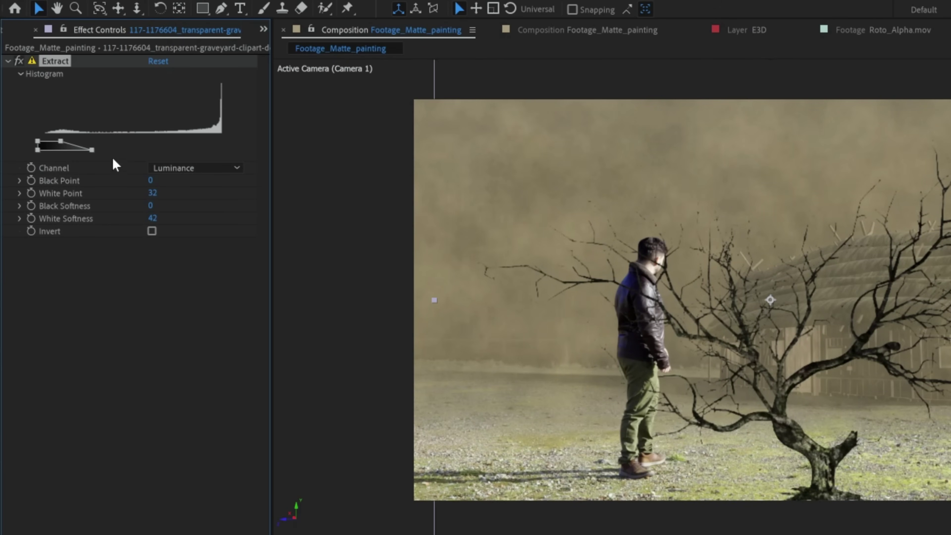
left_click_drag(66, 142, 72, 143)
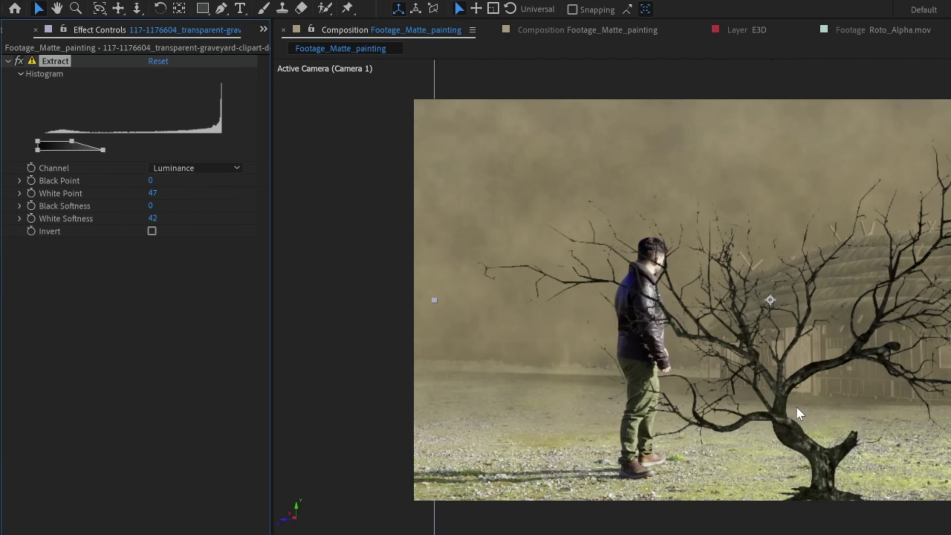
Apply the Fill effect to the tree layer and set its color to the near-black brown 120E09
key("ctrl+space")
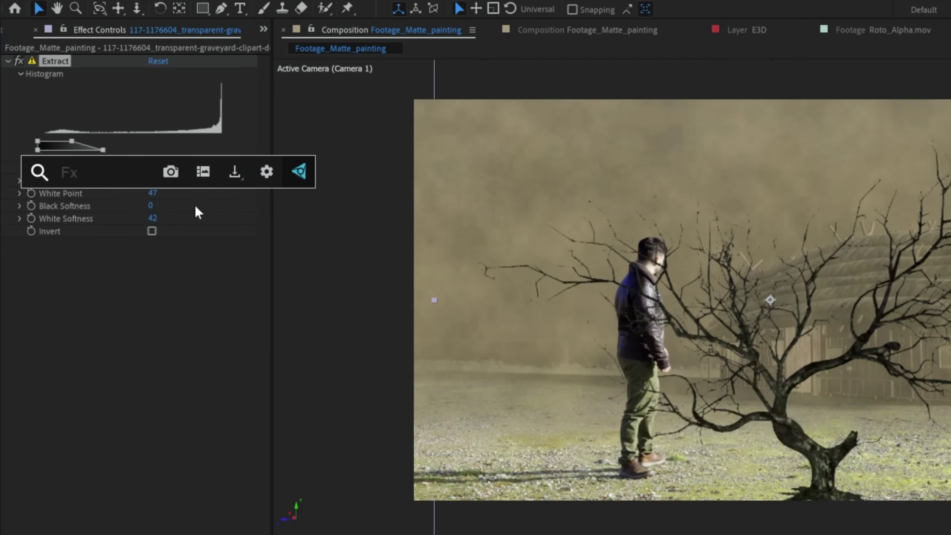
type("fill")
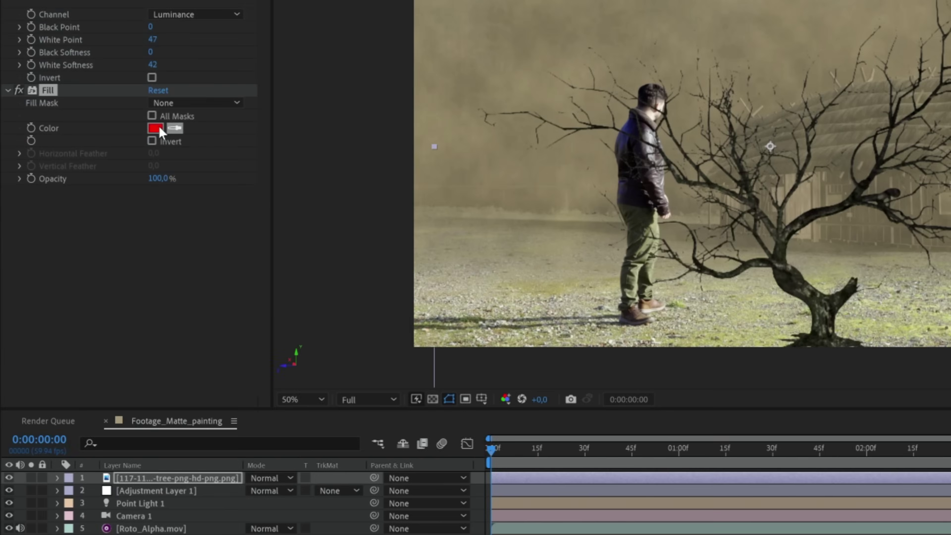
left_click(159, 284)
left_click_drag(297, 352, 80, 501)
left_click_drag(356, 435, 357, 441)
left_click(309, 429)
left_click(280, 425)
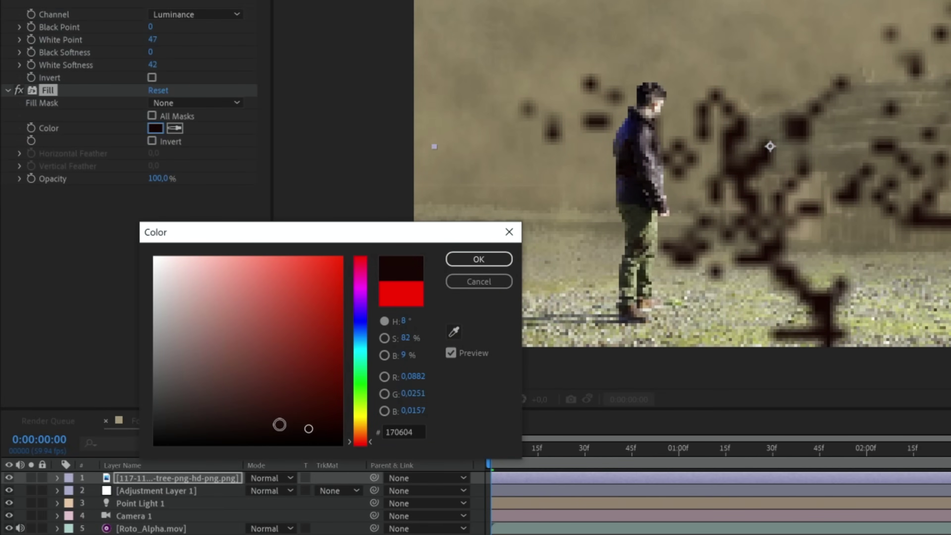
key("Return")
left_click(155, 127)
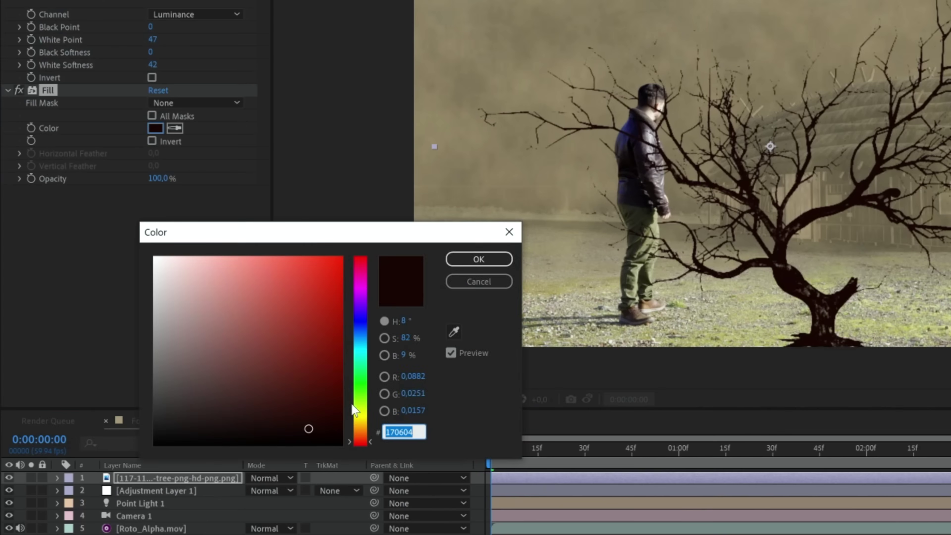
left_click(360, 427)
left_click_drag(317, 425, 242, 432)
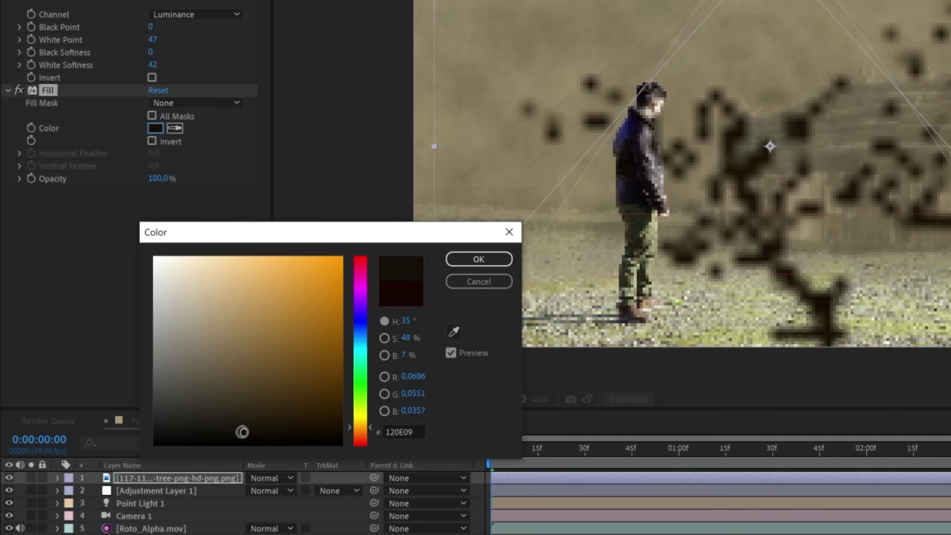
key("Return")
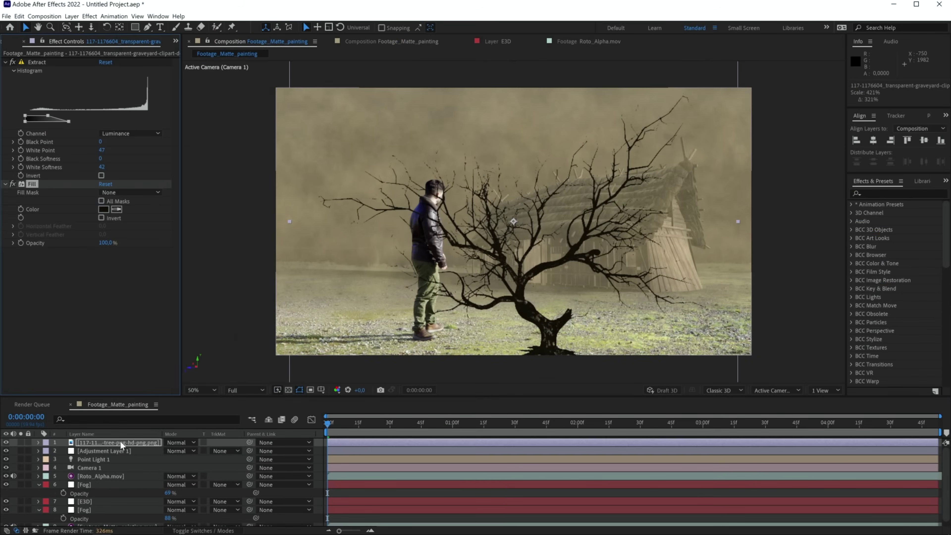
Scale the tree to 461% and move it beyond the frame's upper-right corner so only its branches reach into the shot
left_click(119, 441)
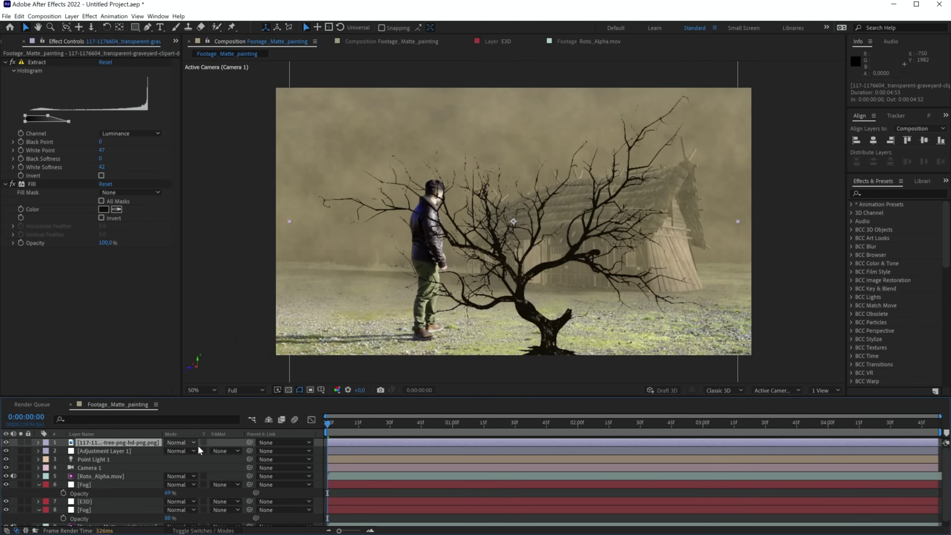
key("s")
left_click_drag(209, 449, 212, 452)
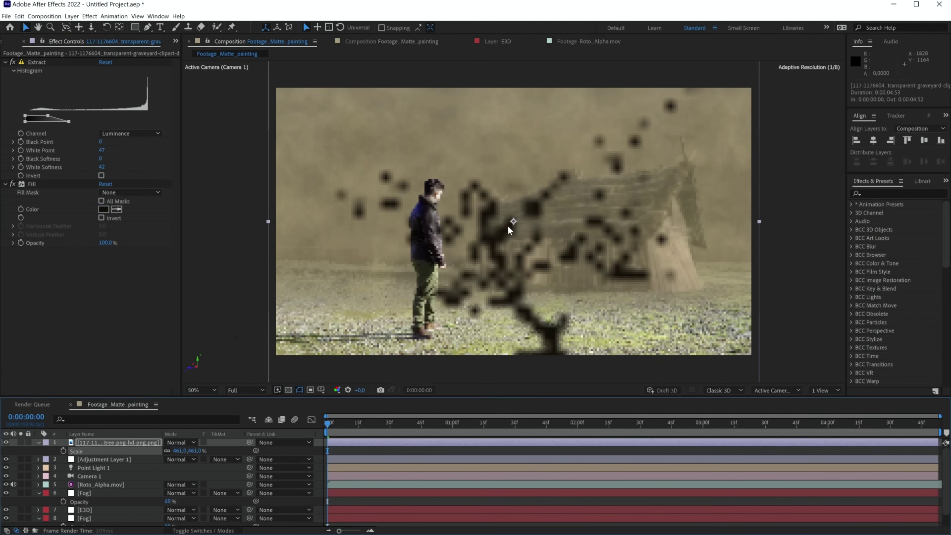
left_click_drag(501, 257, 728, 271)
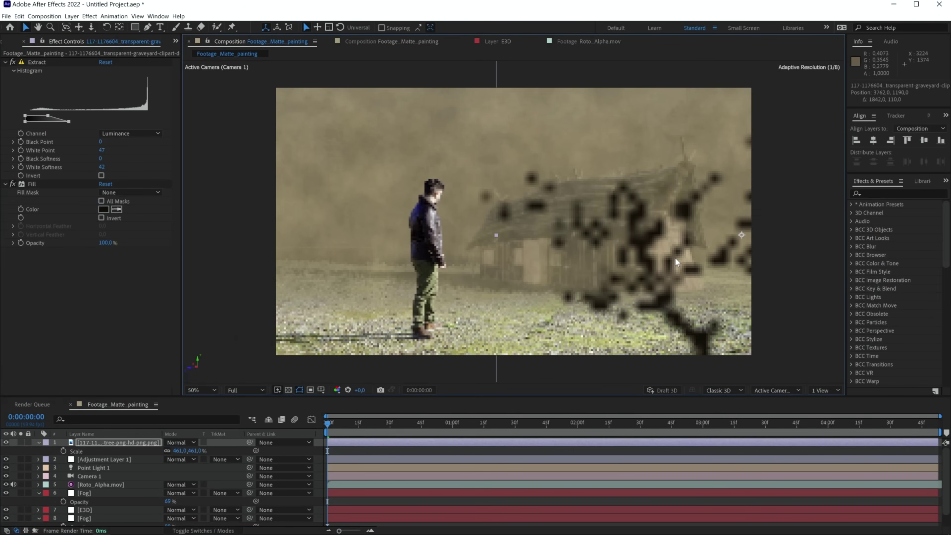
left_click_drag(658, 248, 783, 149)
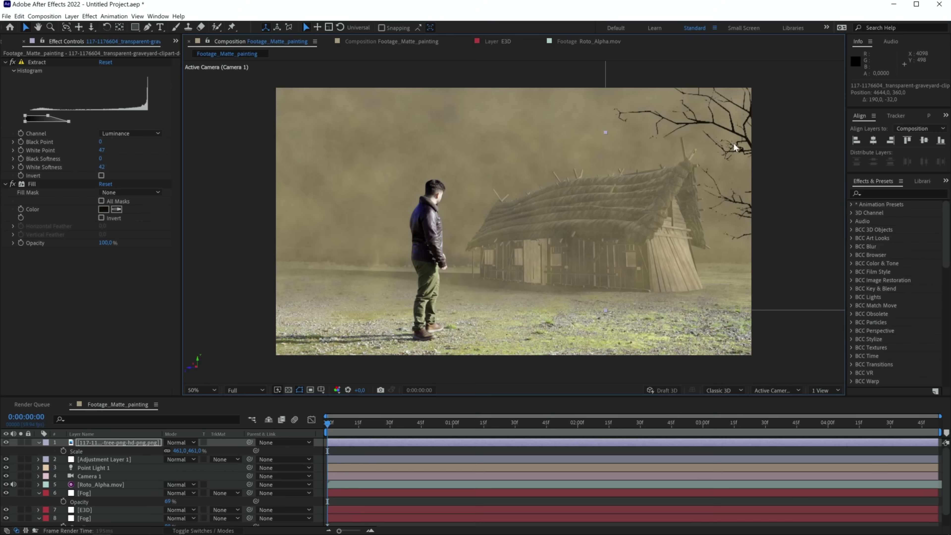
Duplicate the tree layer, move the copy to the frame's left edge and scale it to 700%
key("ctrl+d")
left_click_drag(771, 117, 350, 196)
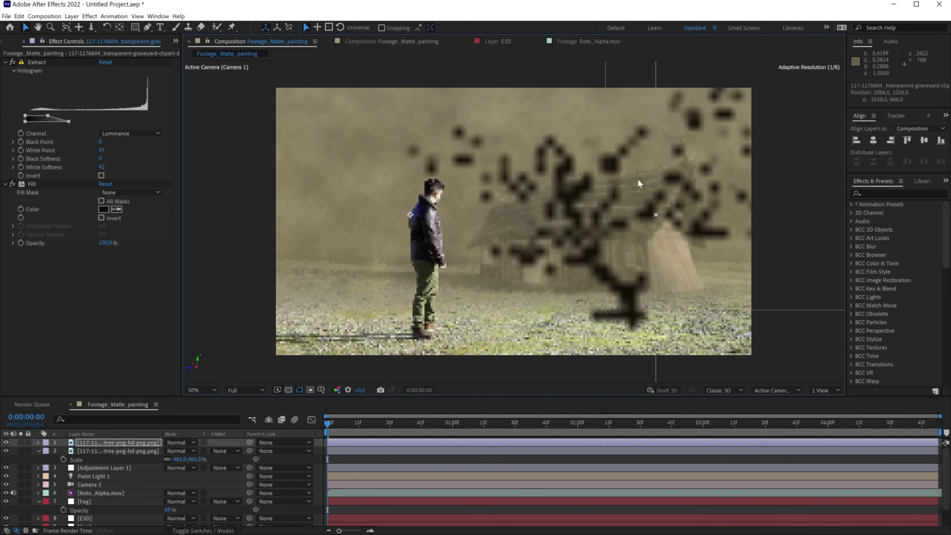
left_click_drag(501, 191, 282, 159)
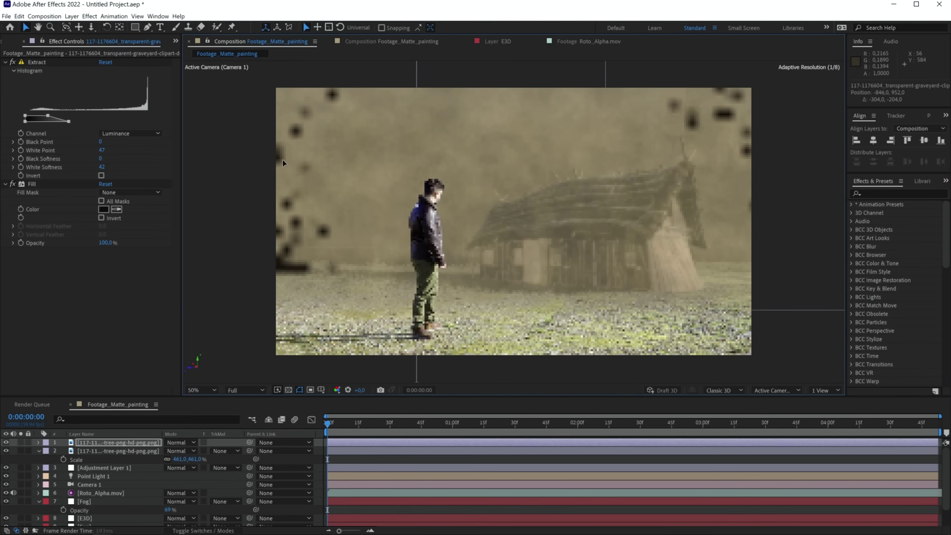
key("s")
left_click_drag(194, 451, 186, 453)
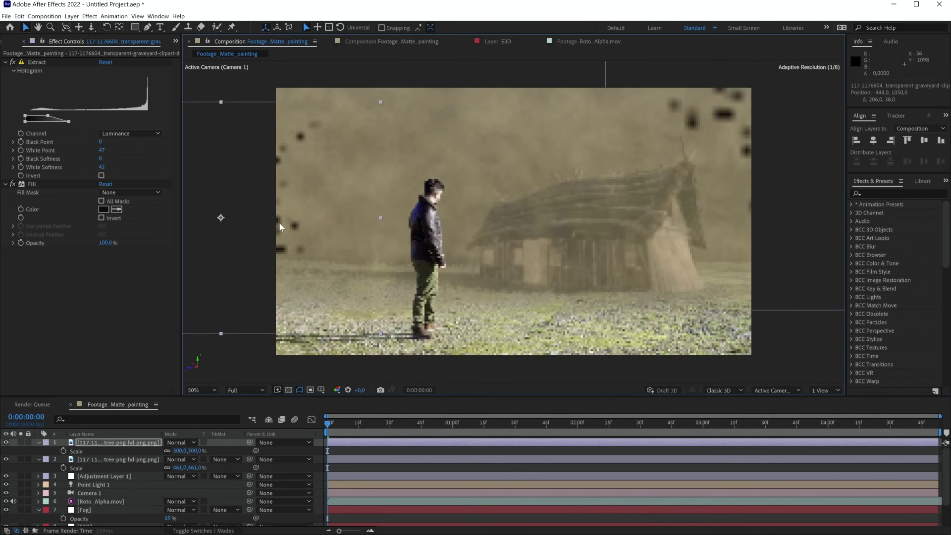
left_click_drag(279, 222, 276, 218)
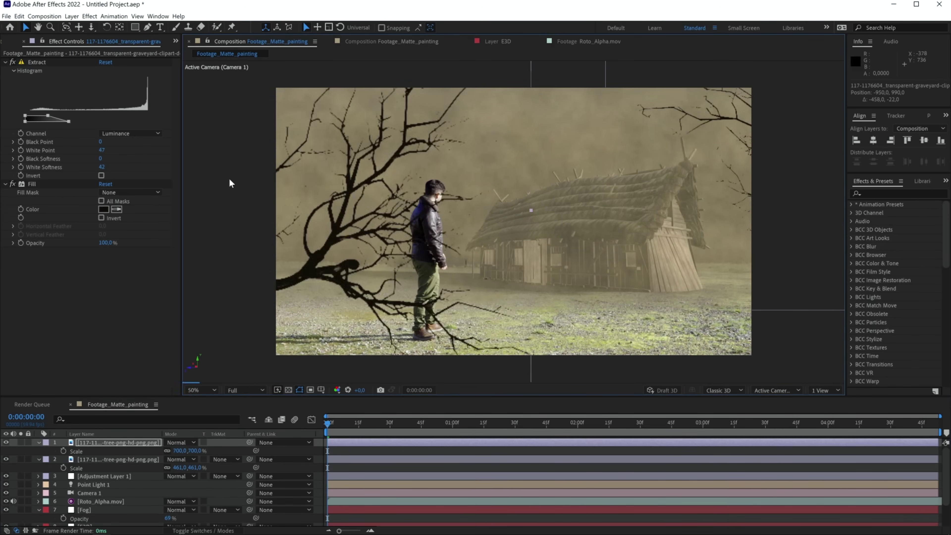
left_click_drag(268, 136, 232, 138)
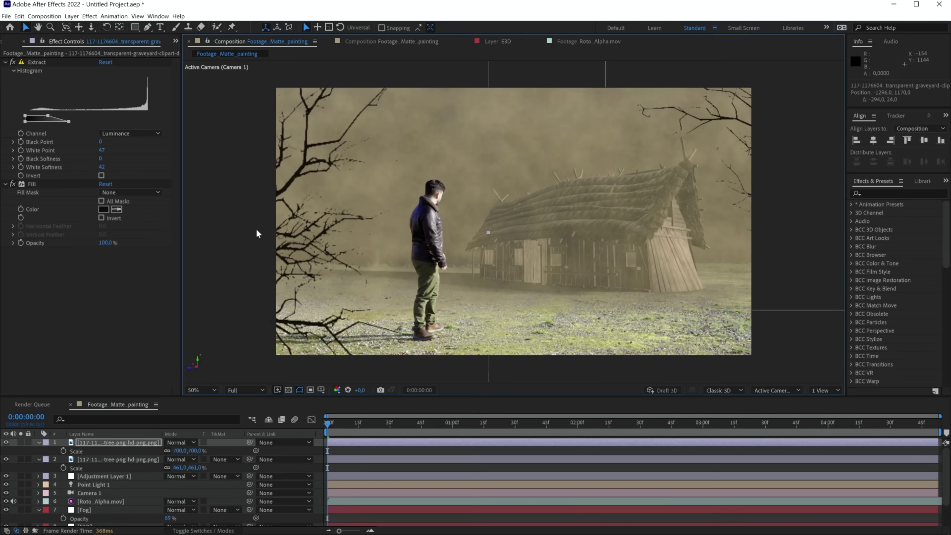
Apply the Fast Box Blur effect to the left tree copy with a blur radius of 2
key("ctrl+space")
type("fast")
key("Return")
left_click(104, 260)
type("45")
key("Return")
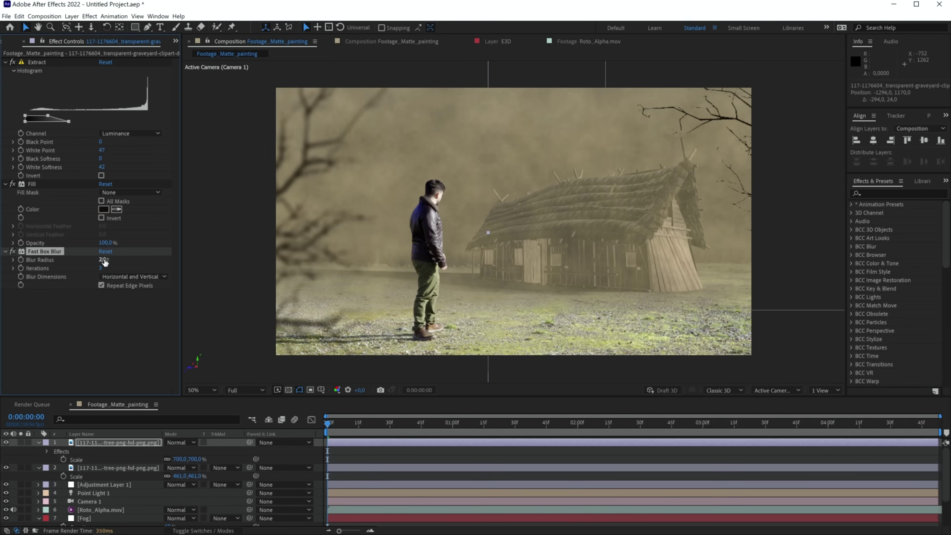
Paste the Fast Box Blur onto the upper-right tree layer and set its blur radius to 1
left_click(119, 467)
key("ctrl+v")
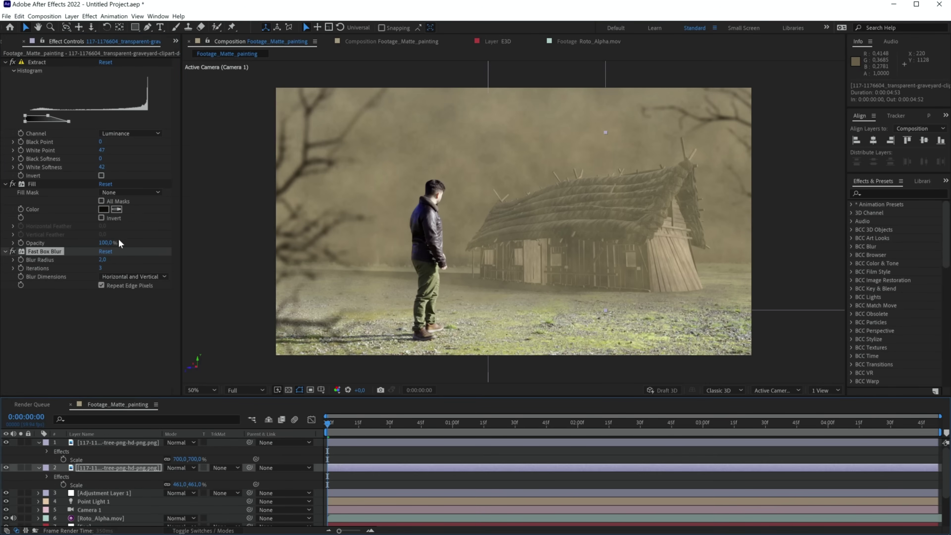
left_click(102, 260)
type("1")
key("Return")
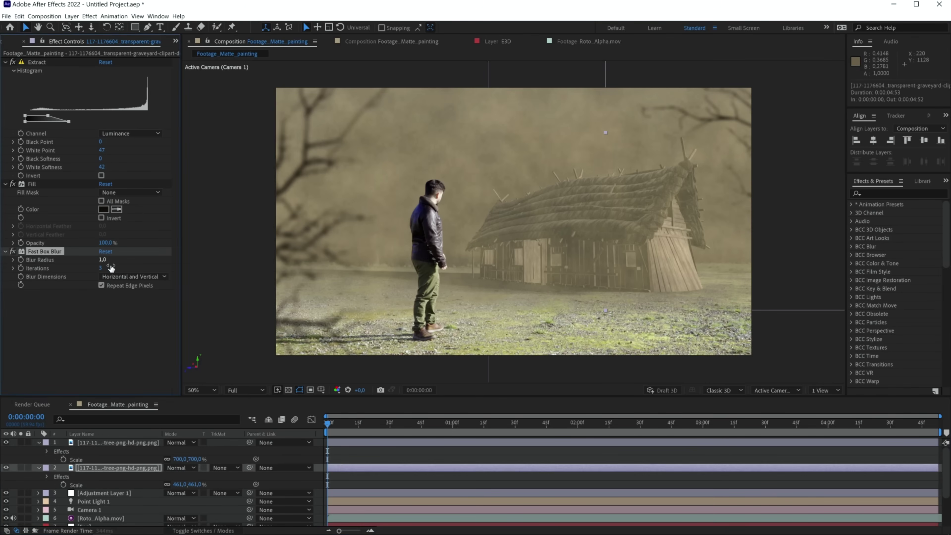
left_click(127, 265)
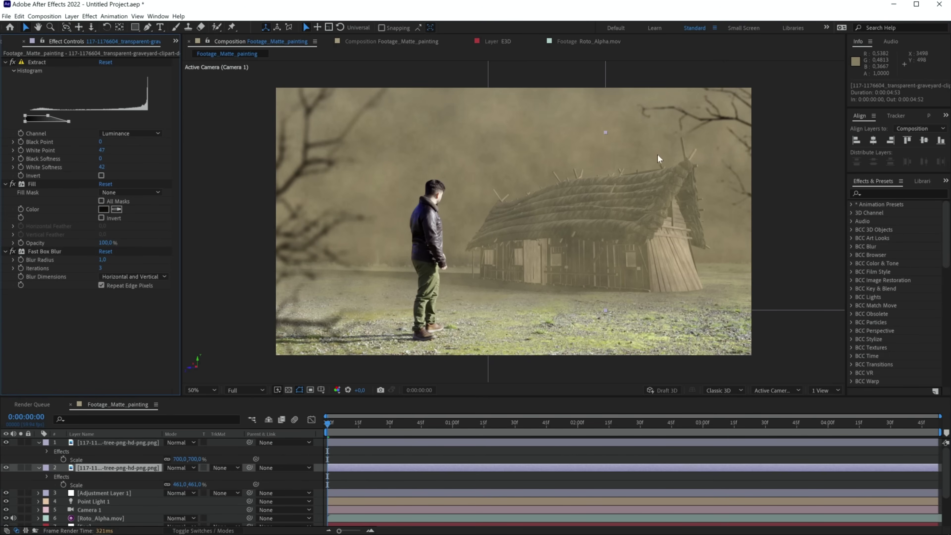
Solo the Footage_Matte_painting.mov layer and queue the current frame for saving as a Photoshop file
scroll(96, 502, "down", 3)
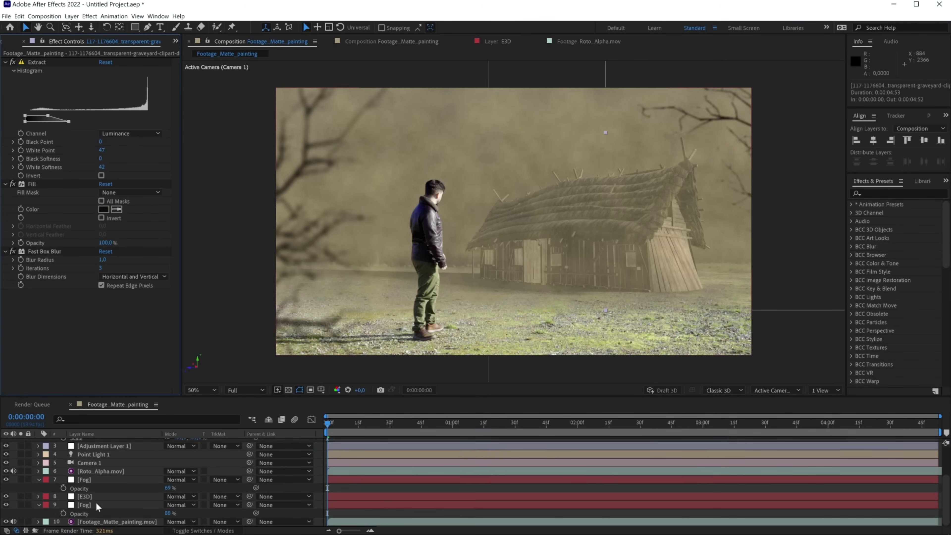
left_click(85, 519)
left_click(20, 522)
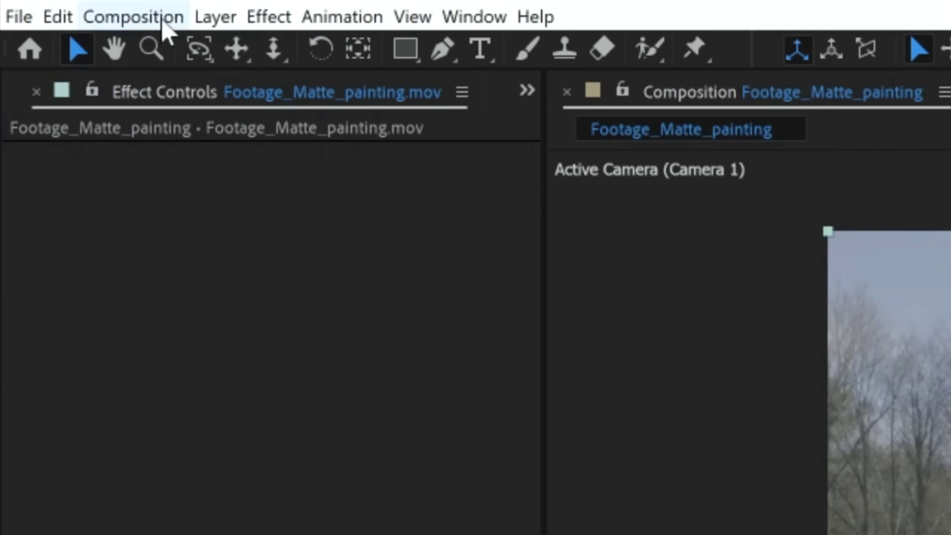
left_click(161, 22)
mouse_move(272, 329)
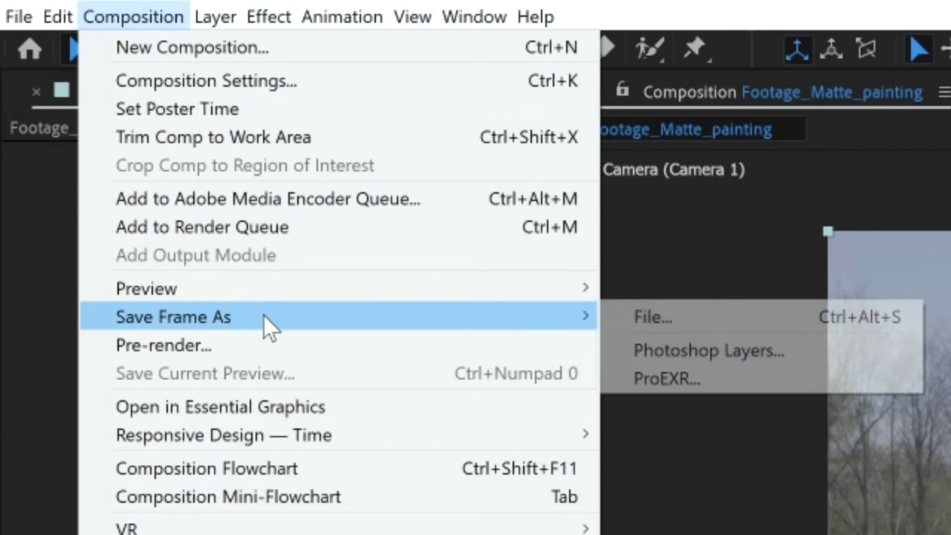
left_click(773, 317)
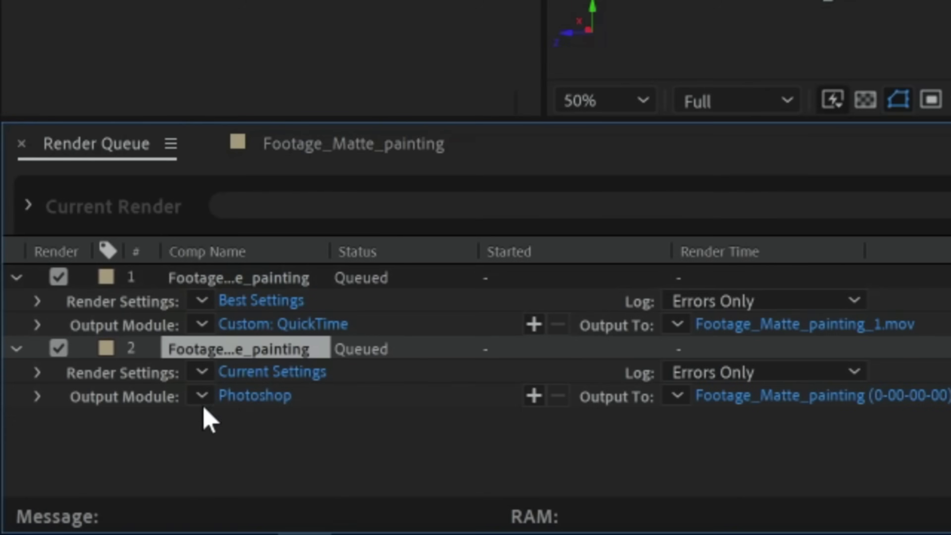
Remove the queued QuickTime render and render the Photoshop frame into the PS folder
left_click(265, 285)
key("Delete")
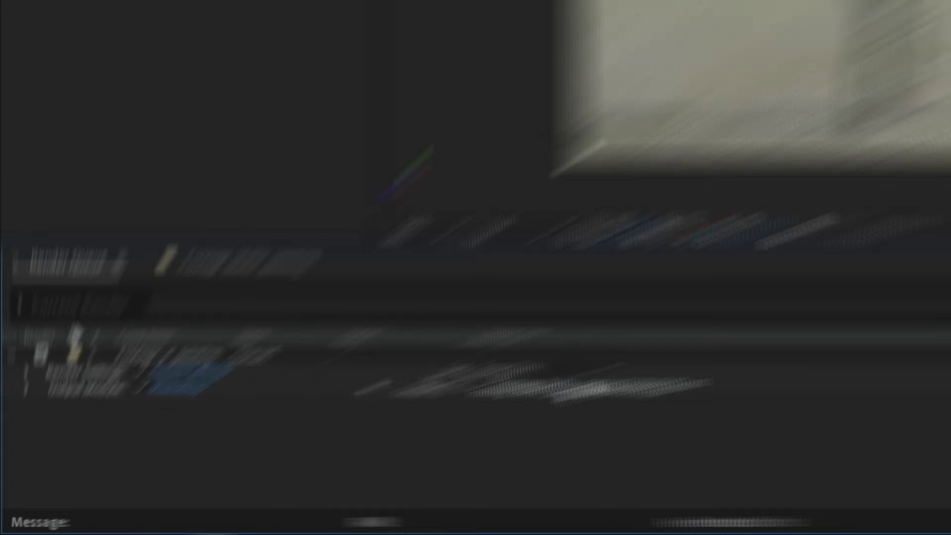
left_click(315, 454)
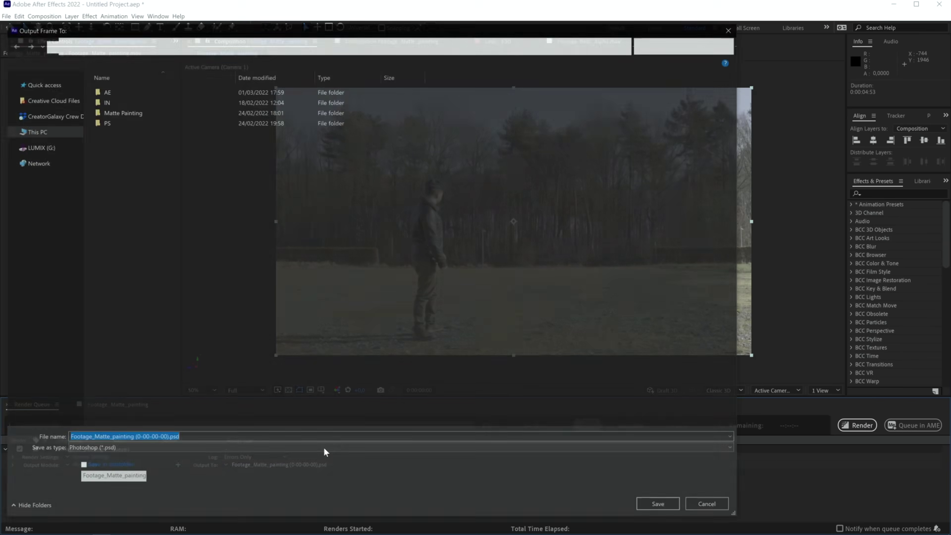
double_click(113, 119)
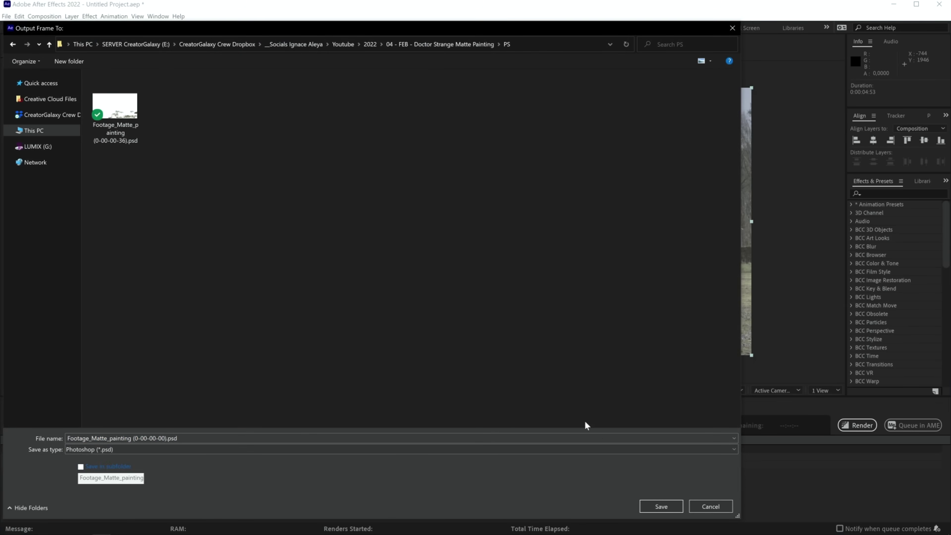
left_click(660, 506)
left_click(858, 425)
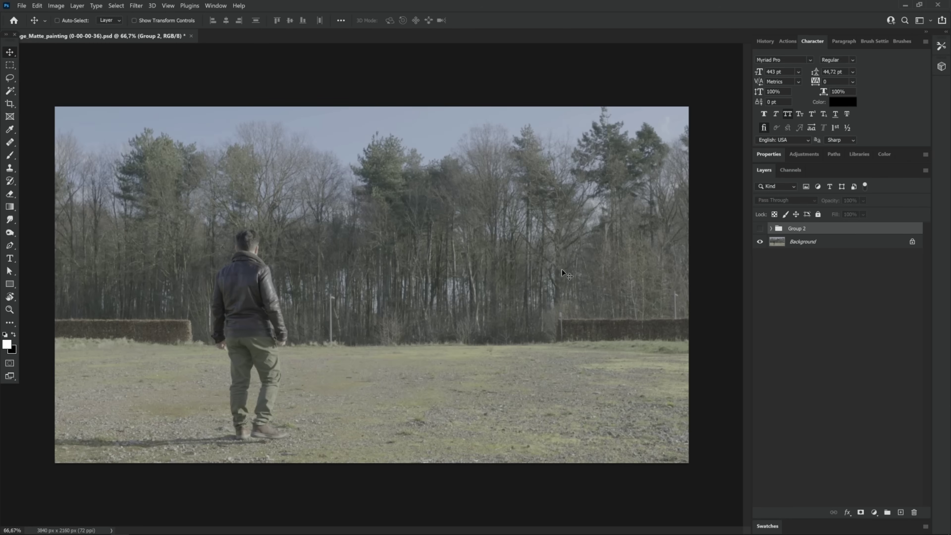
In the Photoshop document, show Group 2 with the skulls and bones and compare it with and without its Curves and Hue/Saturation adjustments
left_click(760, 230)
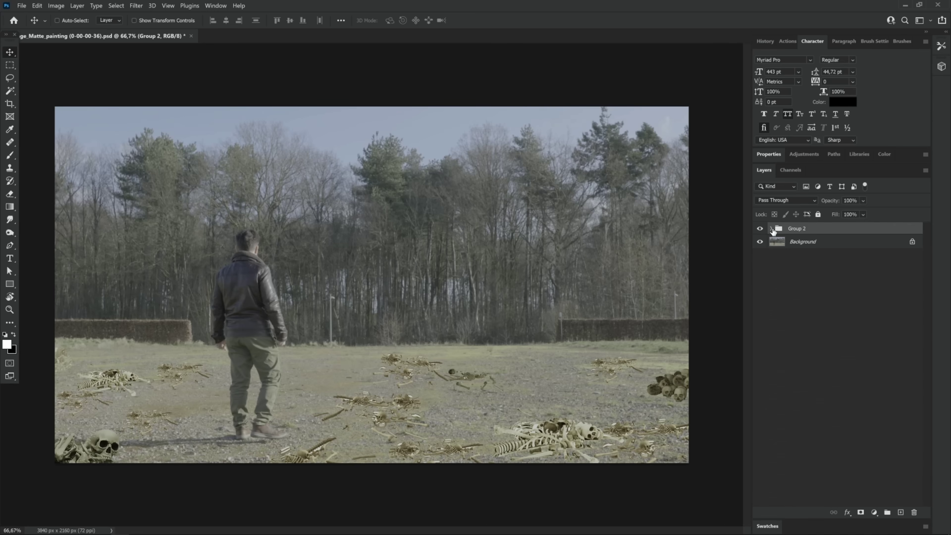
left_click(771, 229)
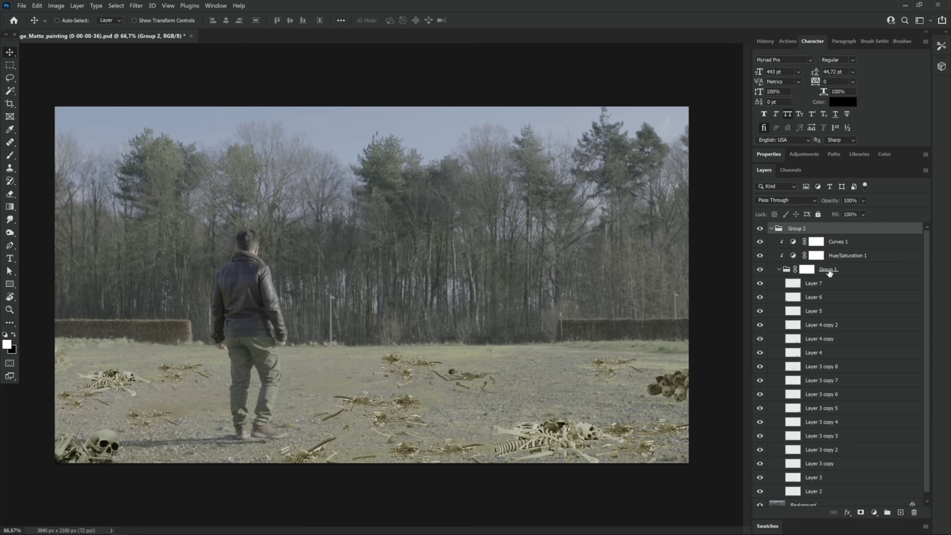
left_click_drag(760, 248, 757, 252)
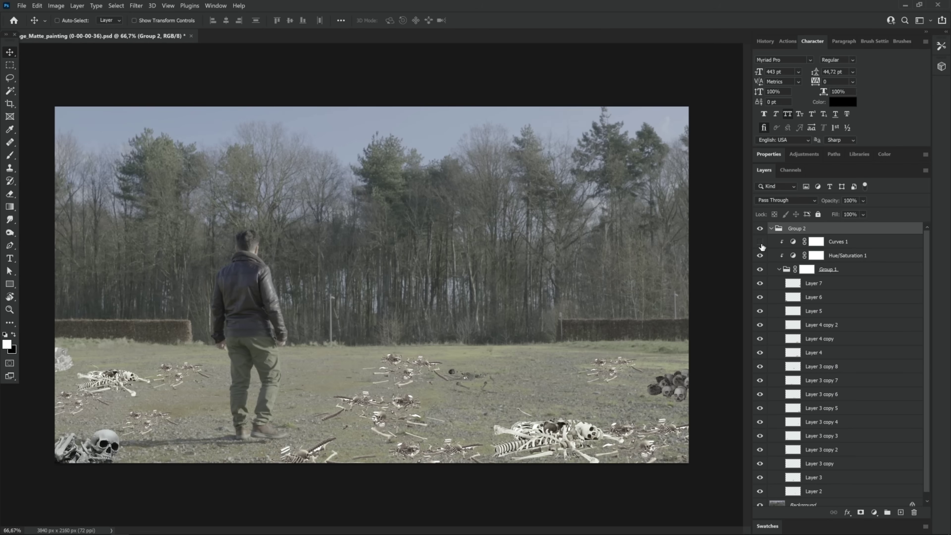
left_click(760, 243)
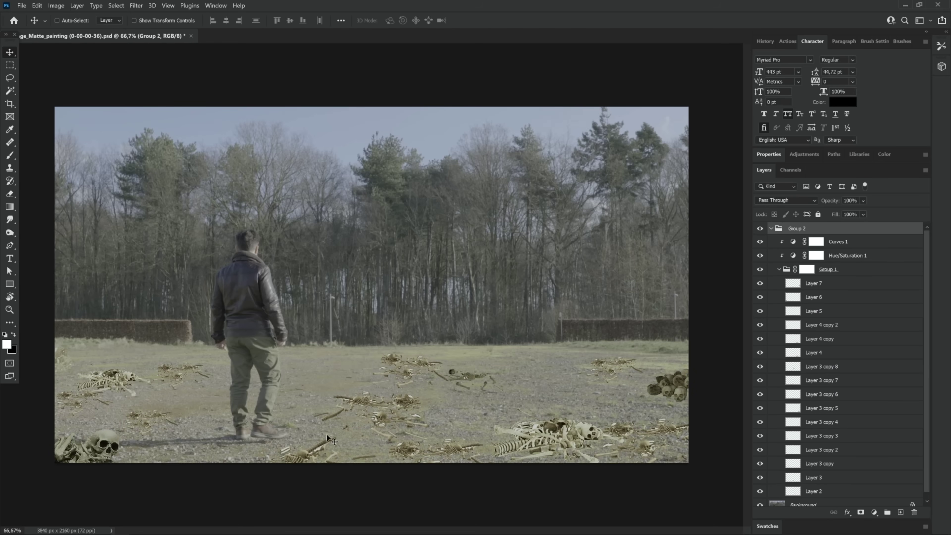
Collapse Group 2 and hide the Background layer, leaving only the bones on transparency
left_click(771, 229)
left_click(761, 243)
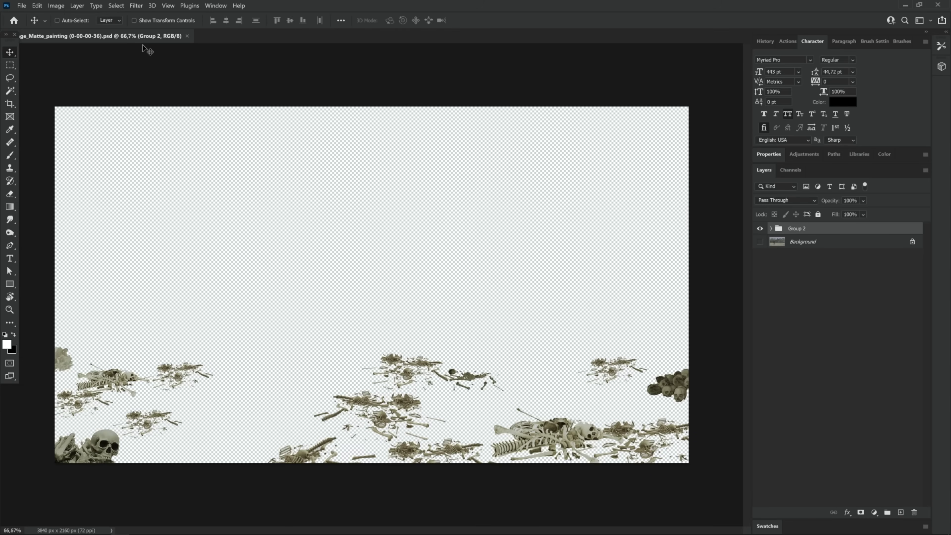
Switch to After Effects, import Footage_Matte_painting (0-00-00-36).psd from the PS folder and place it directly above the Footage_Matte_painting.mov layer
left_click(98, 528)
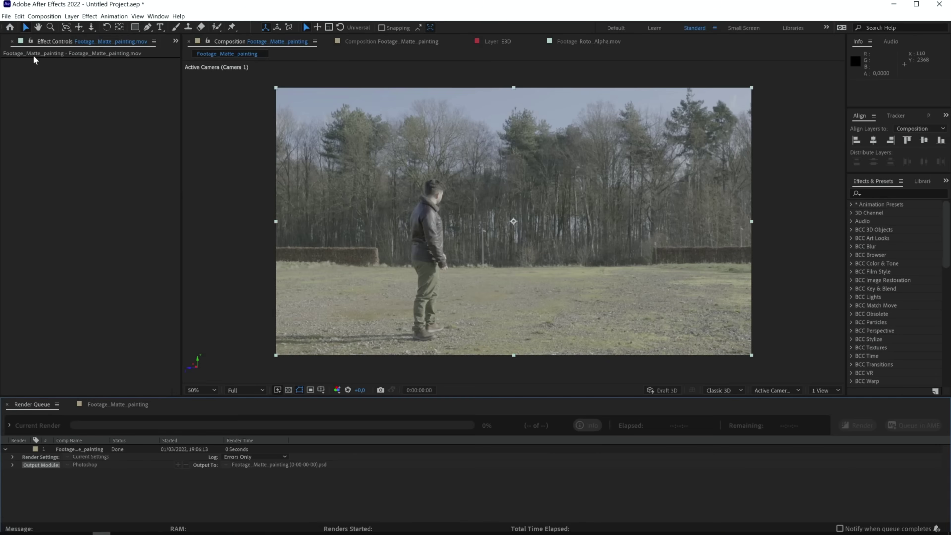
double_click(44, 236)
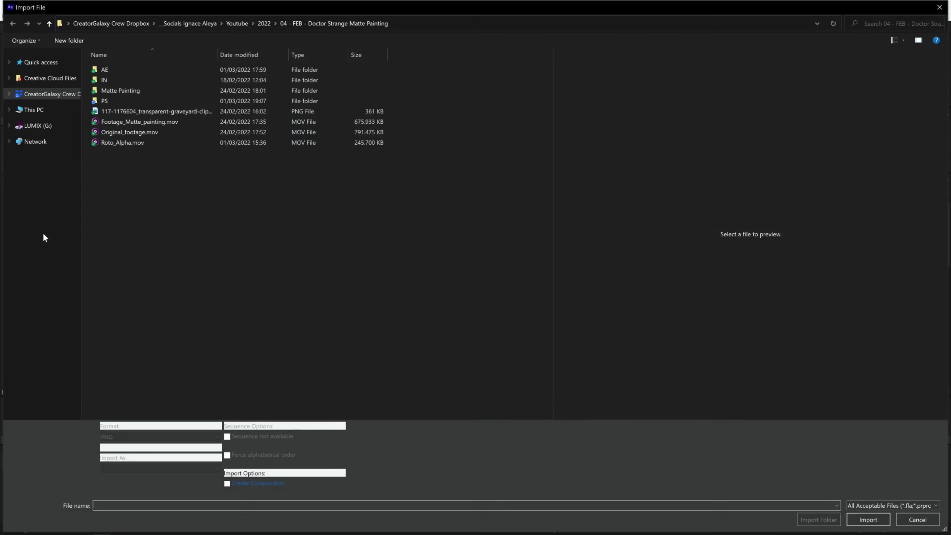
double_click(110, 99)
double_click(170, 83)
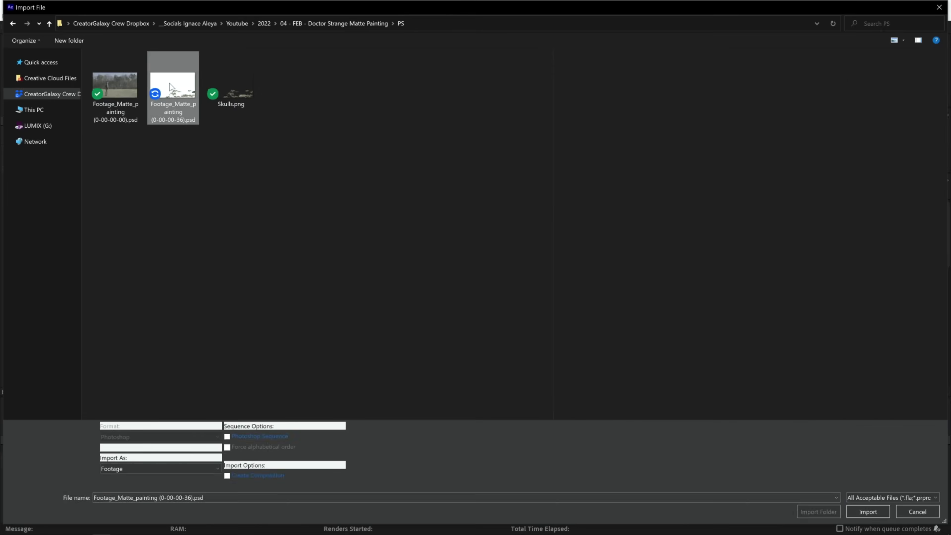
key("Return")
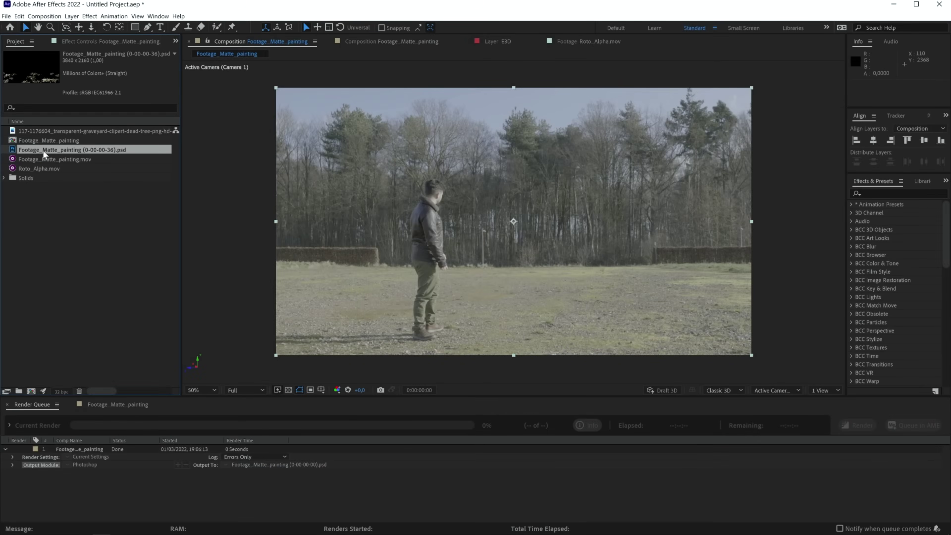
left_click(113, 406)
left_click_drag(70, 153, 85, 521)
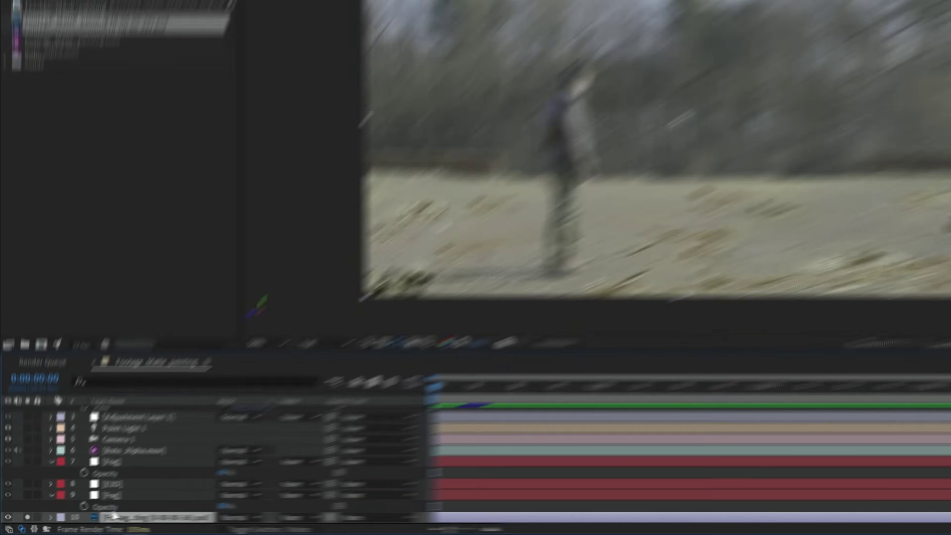
Apply Fast Box Blur with a radius of 1.0 and Repeat Edge Pixels enabled to the bones PSD layer, inspecting the bones up close
key("ctrl+space")
type("fas")
key("Return")
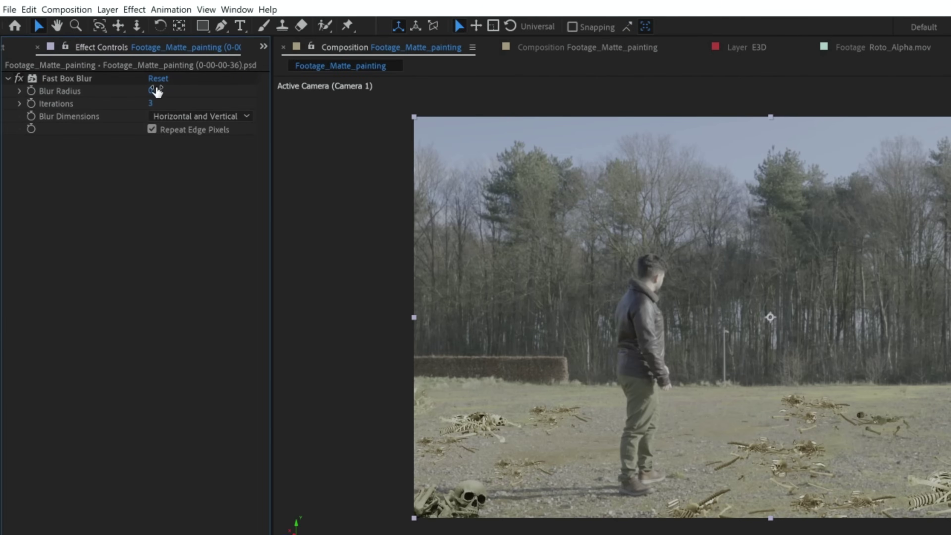
left_click_drag(156, 91, 167, 142)
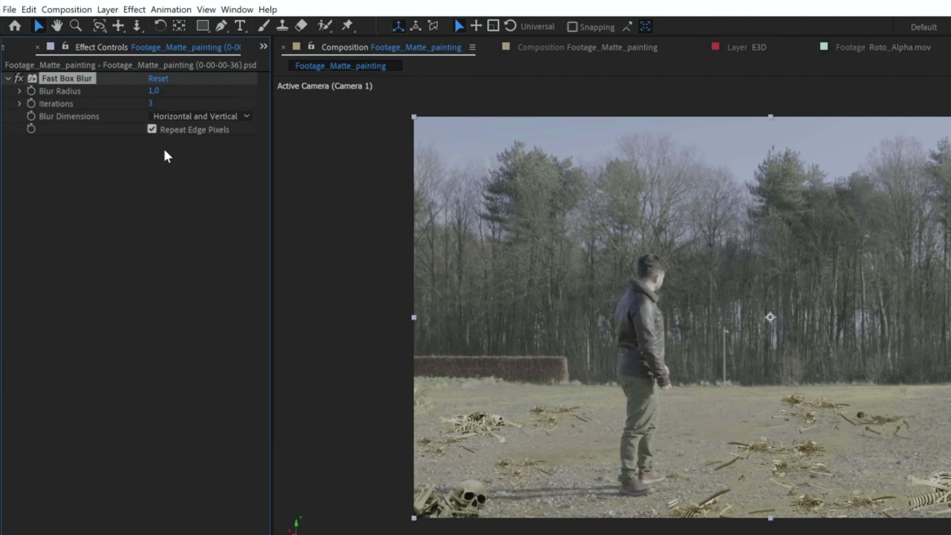
scroll(835, 463, "up", 1)
key("h")
left_click_drag(701, 470, 717, 225)
left_click_drag(429, 369, 794, 386)
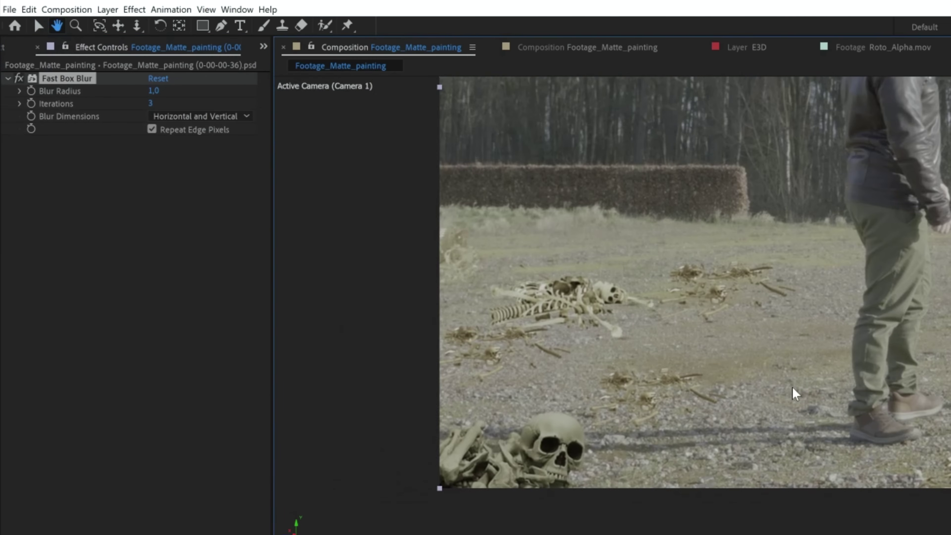
scroll(792, 387, "down", 1)
key("space")
left_click_drag(825, 328, 536, 407)
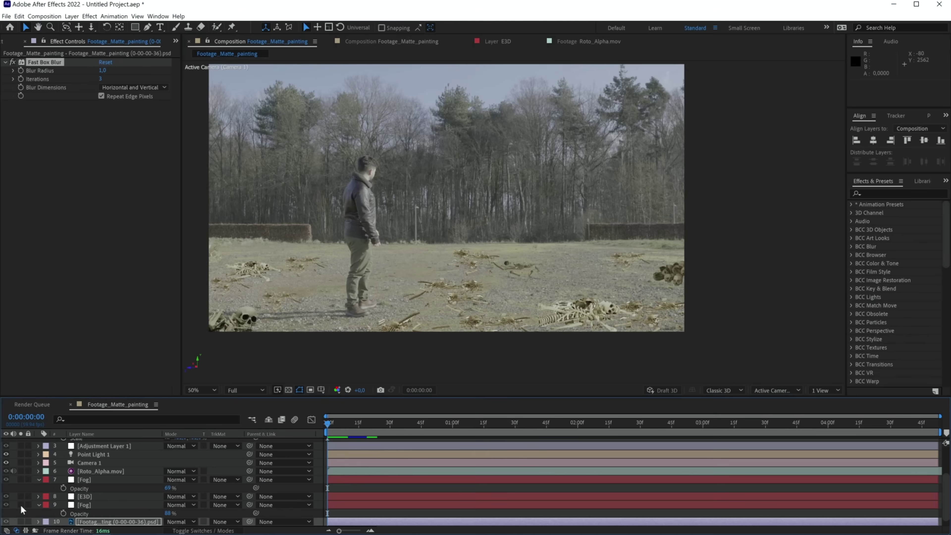
Turn off solo for the bones PSD and Footage_Matte_painting.mov layers to bring back the full composite
scroll(21, 506, "down", 1)
left_click(21, 521)
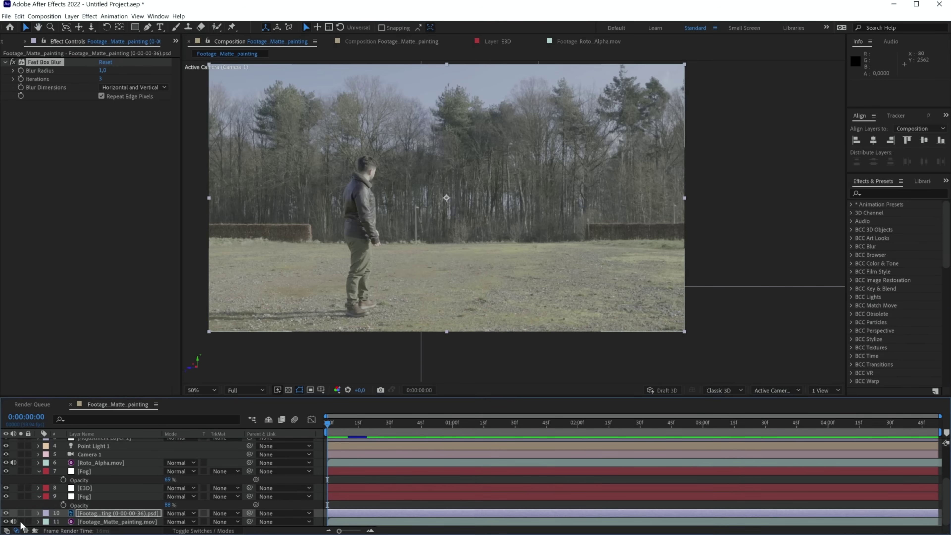
left_click(21, 524)
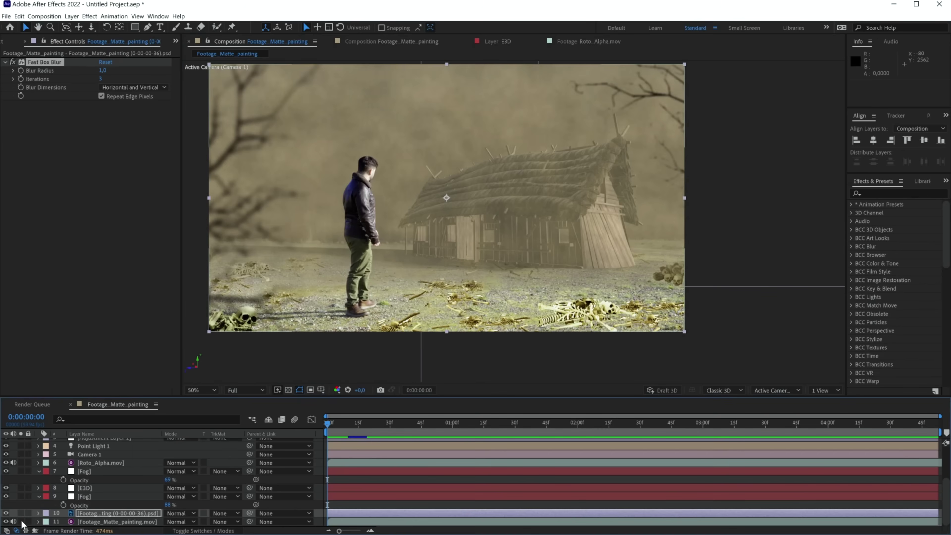
Collapse the properties of all layers, clear the selection and fit the composition to the viewer
scroll(57, 512, "up", 3)
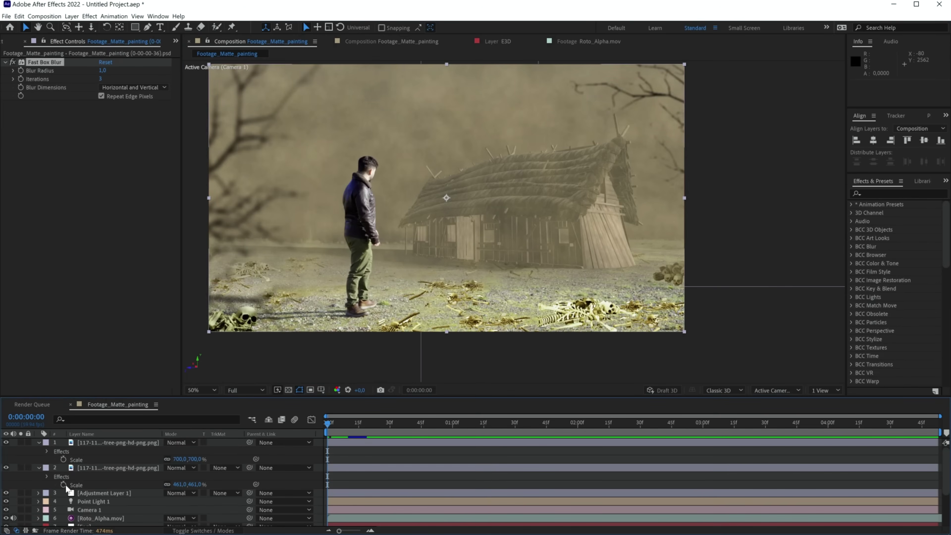
left_click(97, 443)
key("ctrl+a")
left_click(39, 442)
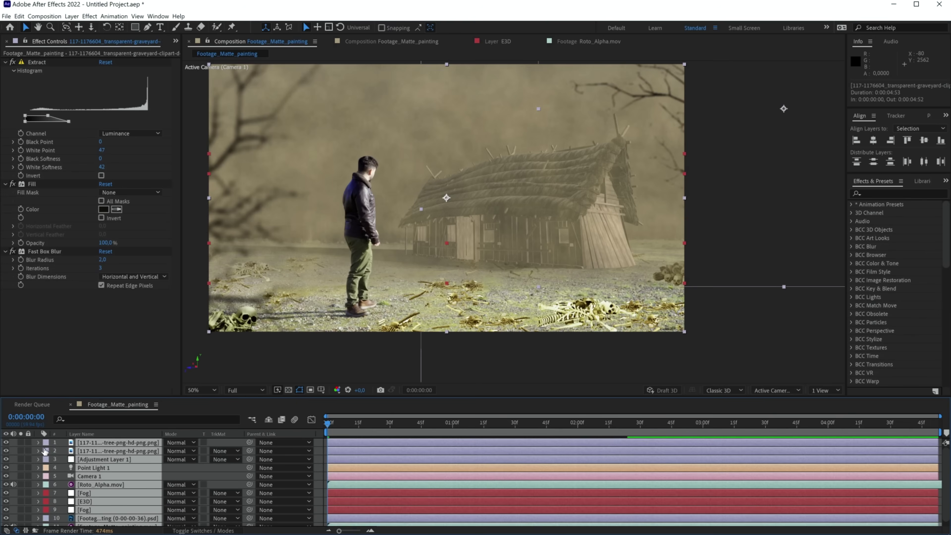
key("F2")
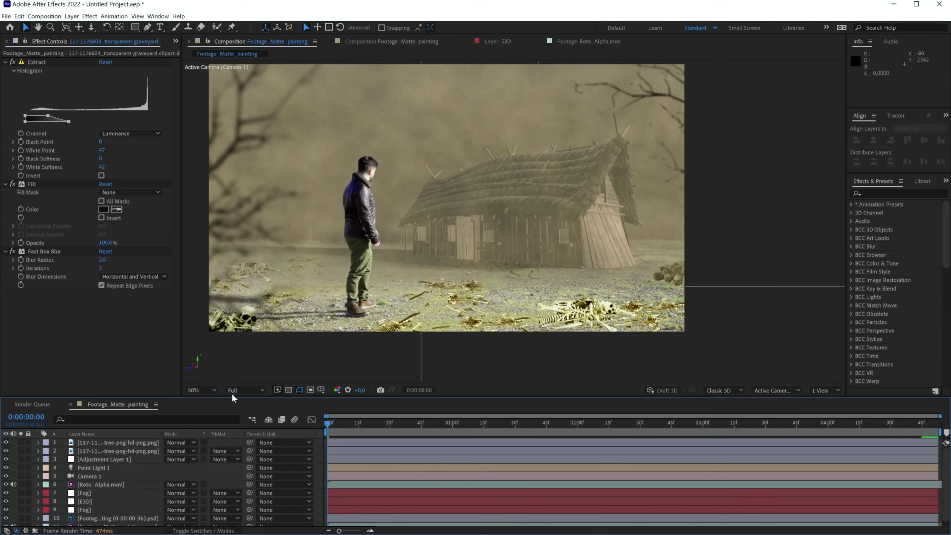
left_click(213, 390)
left_click(219, 222)
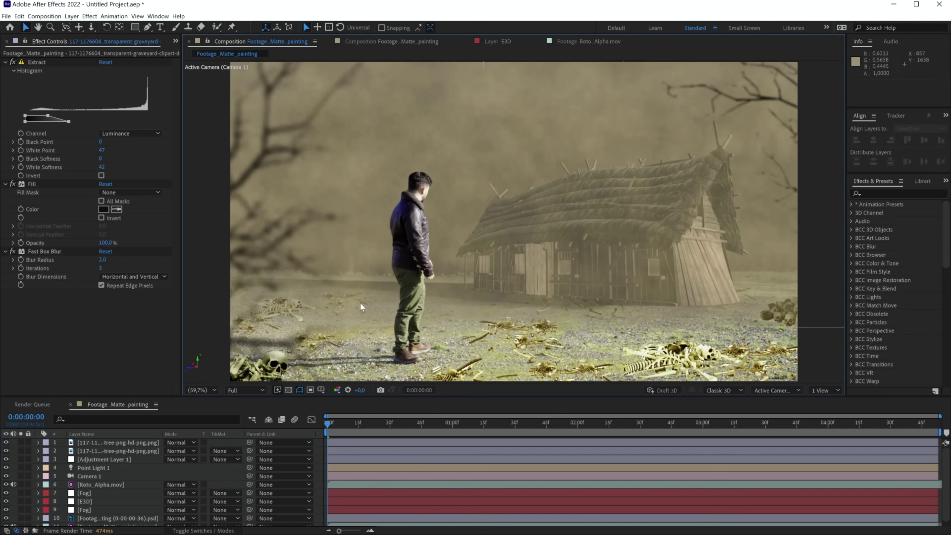
Create a new adjustment layer above the top tree layer and apply the Tint effect to it
left_click(84, 441)
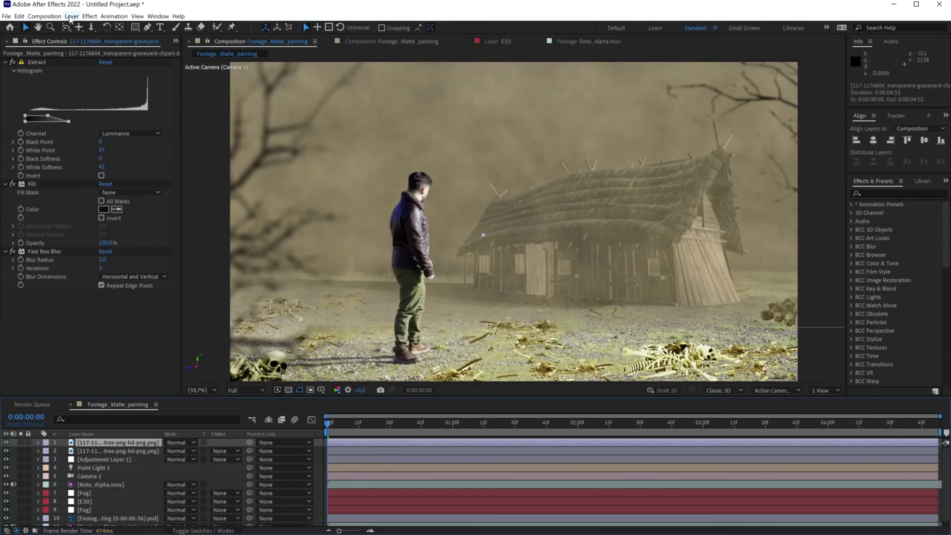
left_click(72, 16)
mouse_move(150, 26)
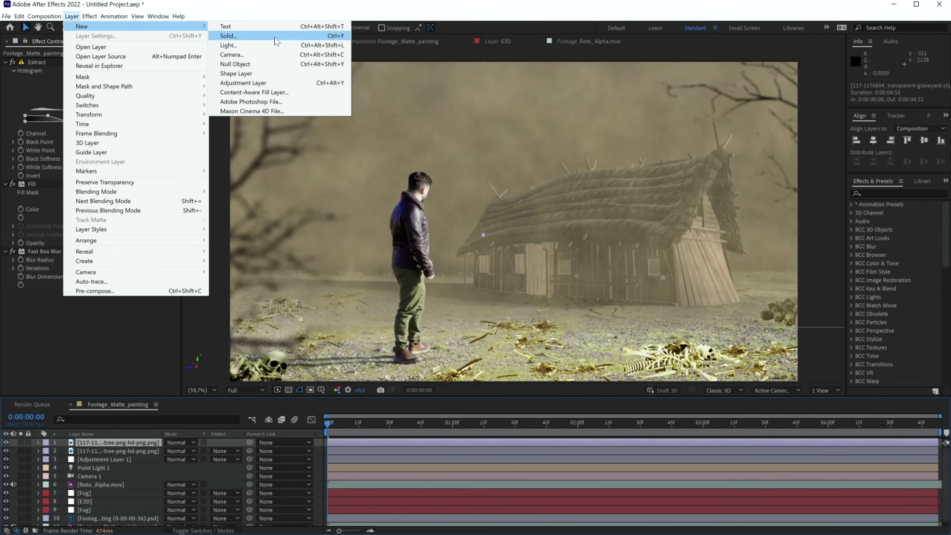
left_click(255, 83)
key("ctrl+space")
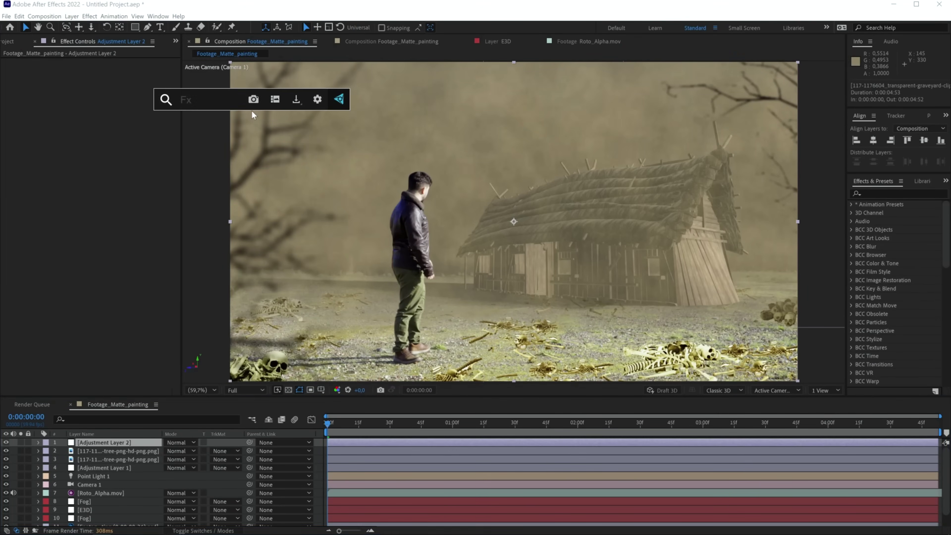
type("tint")
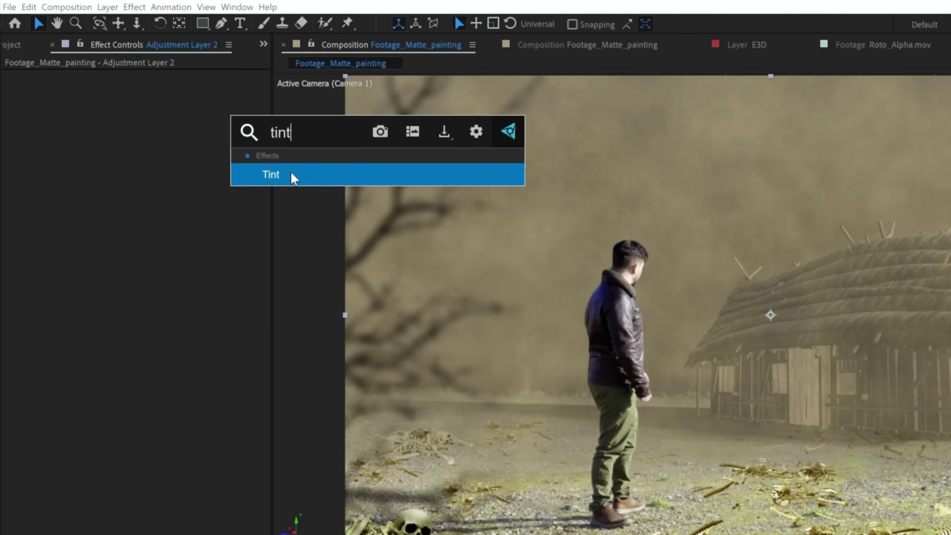
left_click(291, 173)
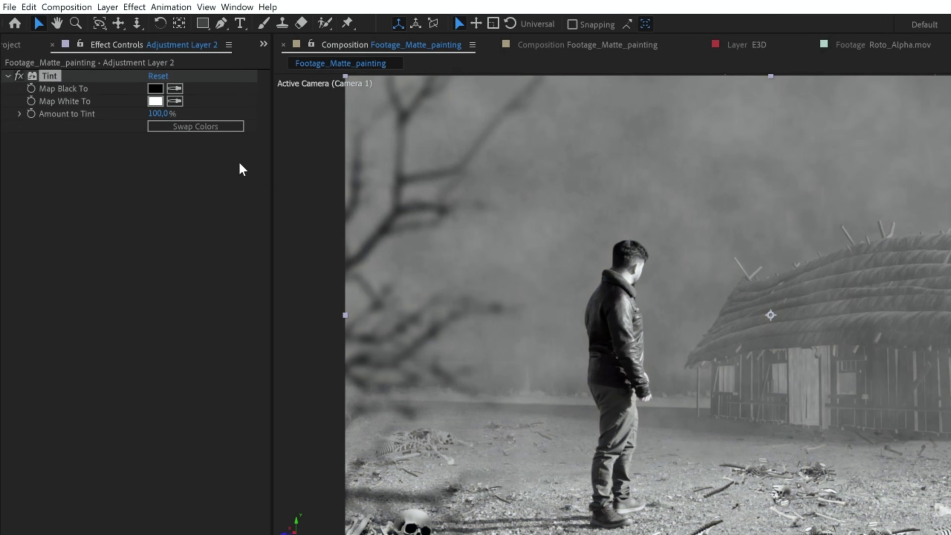
Add Curves to Adjustment Layer 2 and darken the RGB curve by halving the white point and lowering the midtones
key("ctrl+space")
type("u")
key("BackSpace")
type("cu")
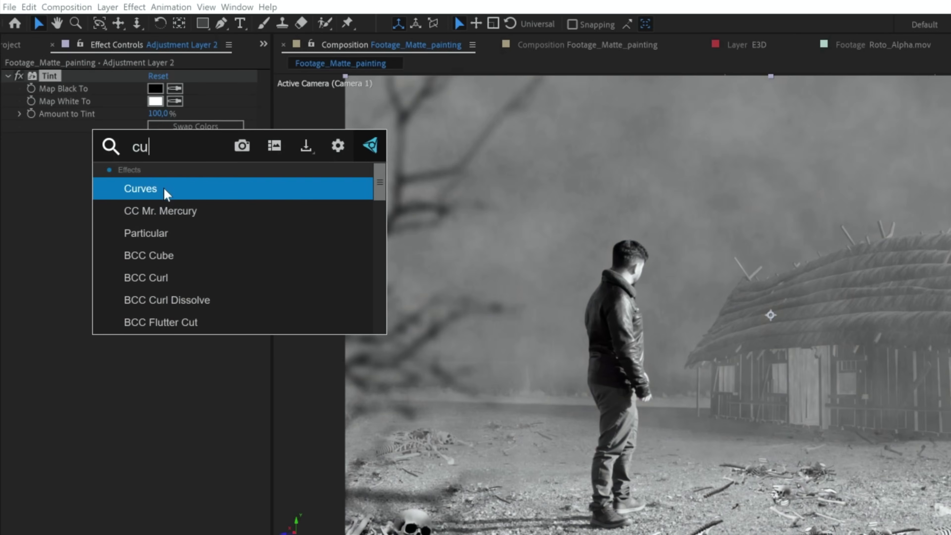
left_click(164, 189)
left_click_drag(212, 204, 223, 295)
left_click_drag(126, 339, 120, 350)
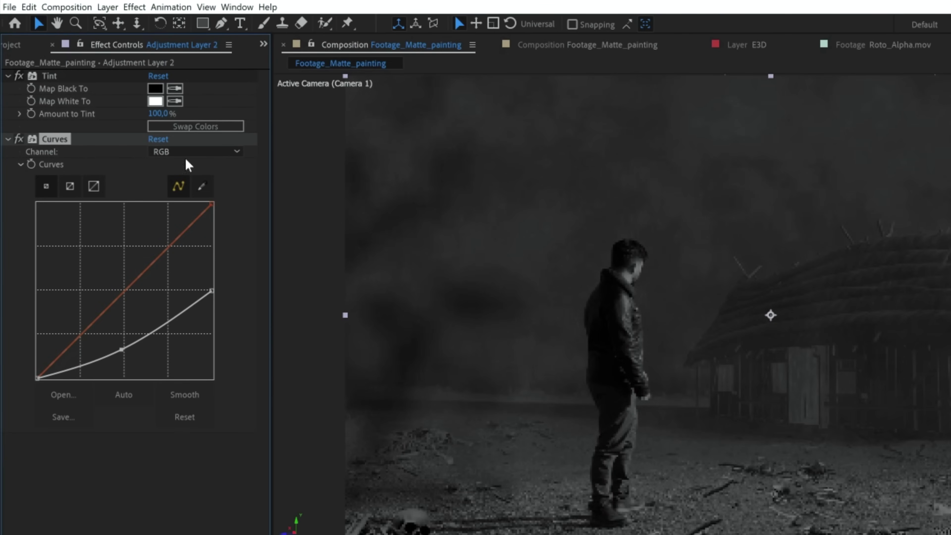
Set the Tint effect's Map White To colour to blue 4D98D6 and the Amount to Tint to 63%
left_click(177, 190)
left_click(157, 102)
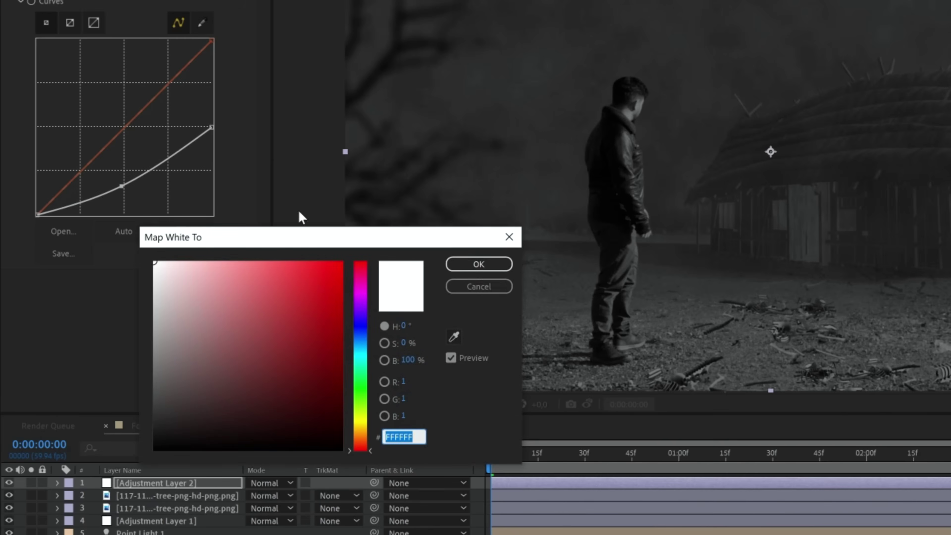
left_click_drag(360, 331, 360, 341)
left_click(336, 281)
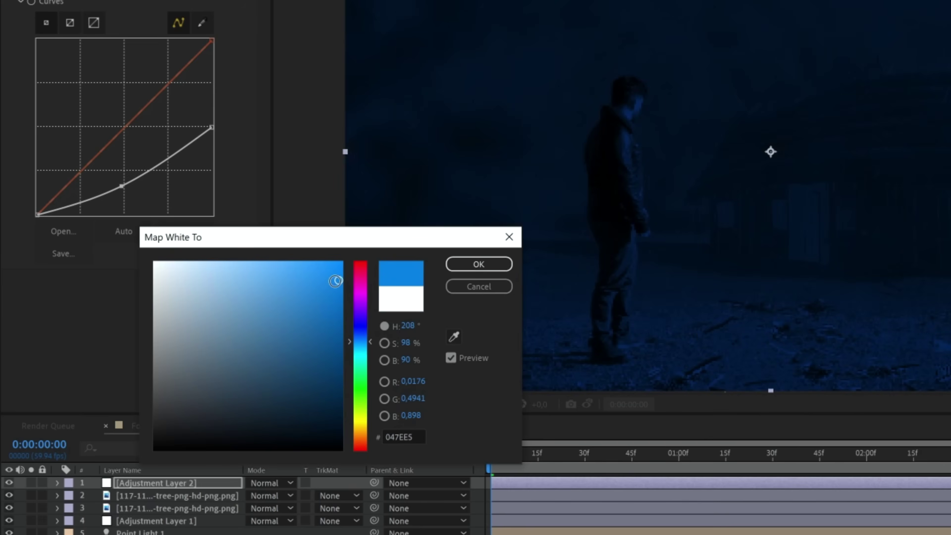
mouse_move(329, 287)
left_mouse_down()
mouse_move(257, 295)
mouse_move(275, 290)
left_mouse_up()
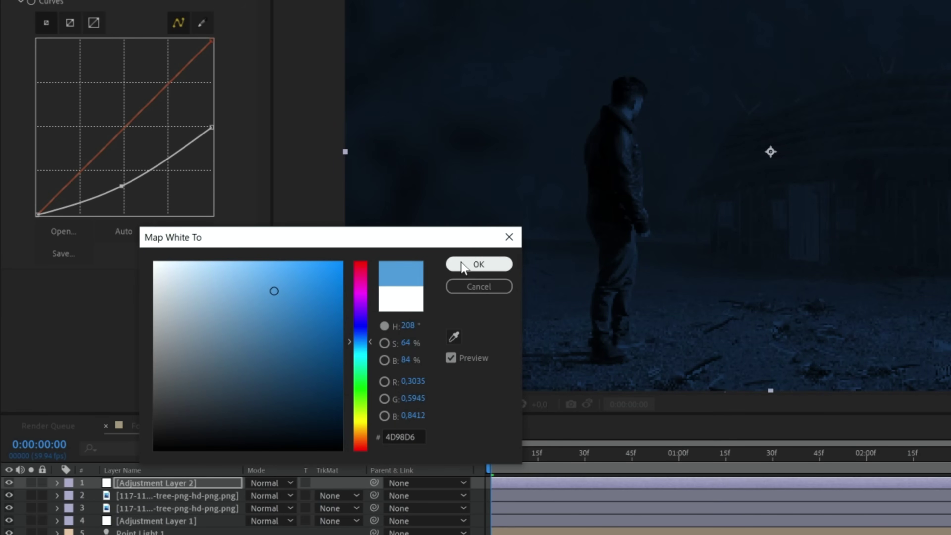
left_click(454, 267)
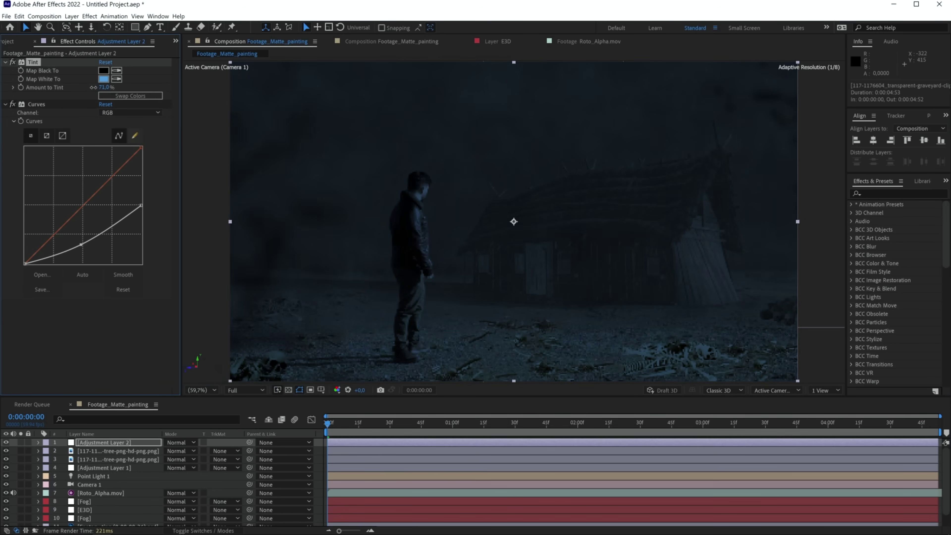
mouse_move(88, 85)
left_mouse_down()
mouse_move(45, 86)
mouse_move(75, 84)
left_mouse_up()
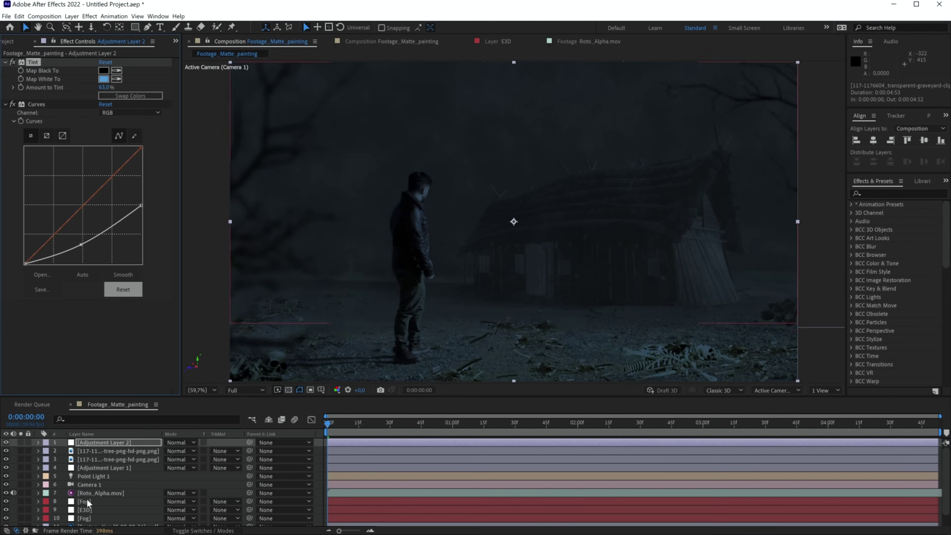
Apply Curves to the Roto_Alpha.mov layer and raise the black point of its RGB curve slightly
left_click(93, 493)
key("ctrl+space")
type("cur")
left_click(57, 442)
left_click_drag(25, 221, 25, 205)
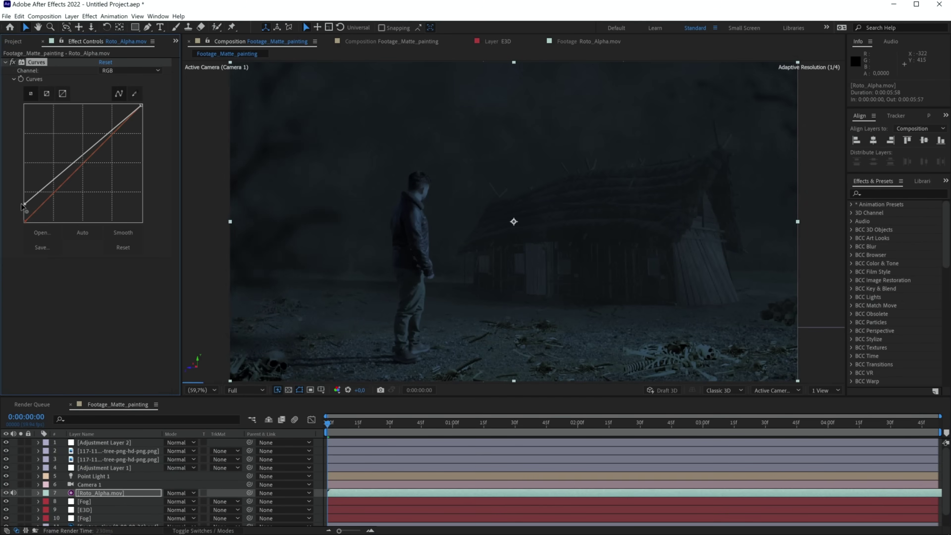
Lower the midtones of the Blue and Red channels in Roto_Alpha.mov's Curves, switch to Green and select Adjustment Layer 2
left_click(113, 71)
left_click(112, 107)
left_click_drag(83, 162, 86, 170)
left_click(127, 70)
left_click(113, 90)
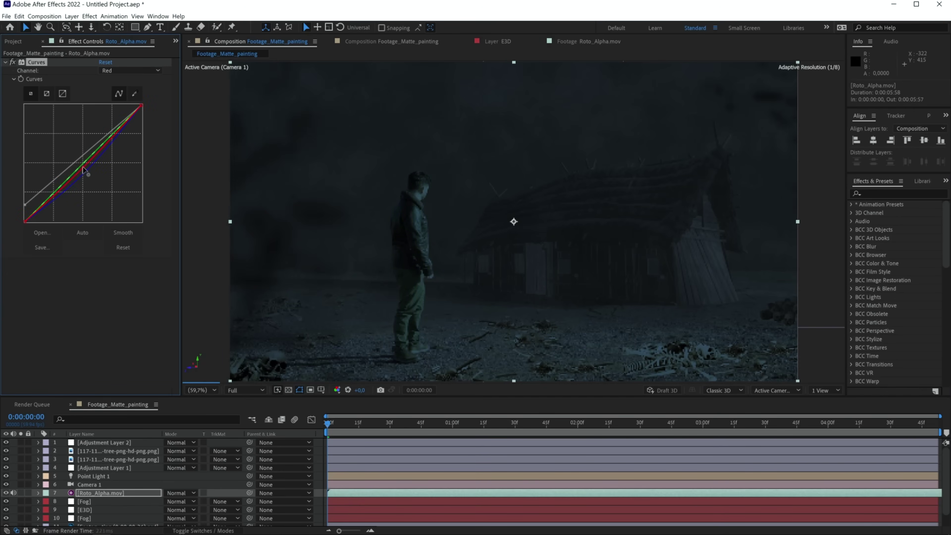
left_click(128, 71)
left_click(112, 98)
left_click(104, 442)
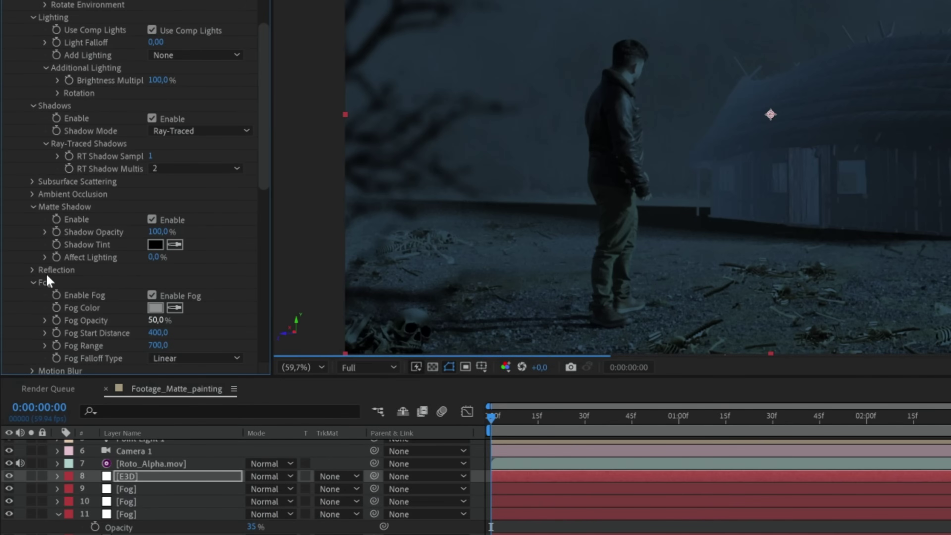
Move the E3D layer below the uppermost Fog layer and toggle its visibility to compare the house in the haze
scroll(262, 185, "down", 3)
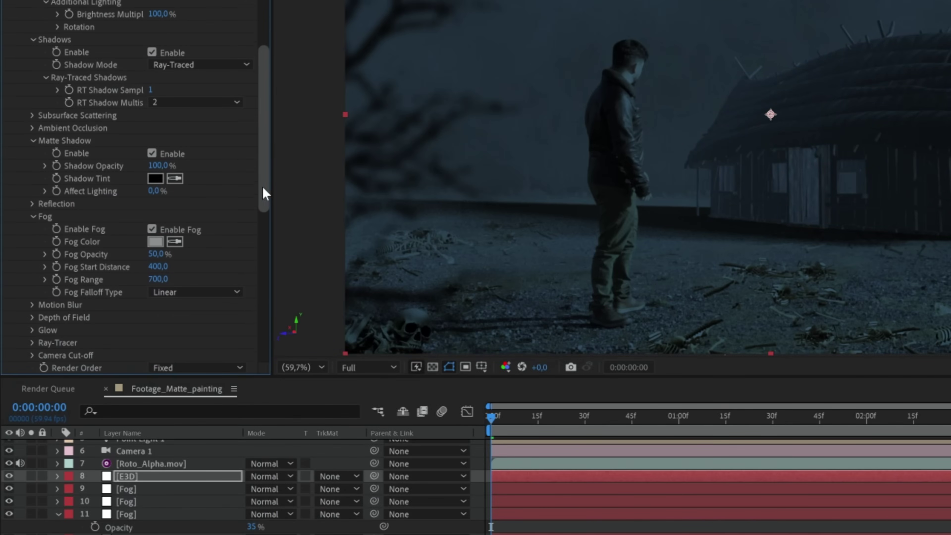
left_click(125, 478)
mouse_move(145, 492)
left_mouse_down()
mouse_move(153, 517)
mouse_move(137, 487)
left_mouse_up()
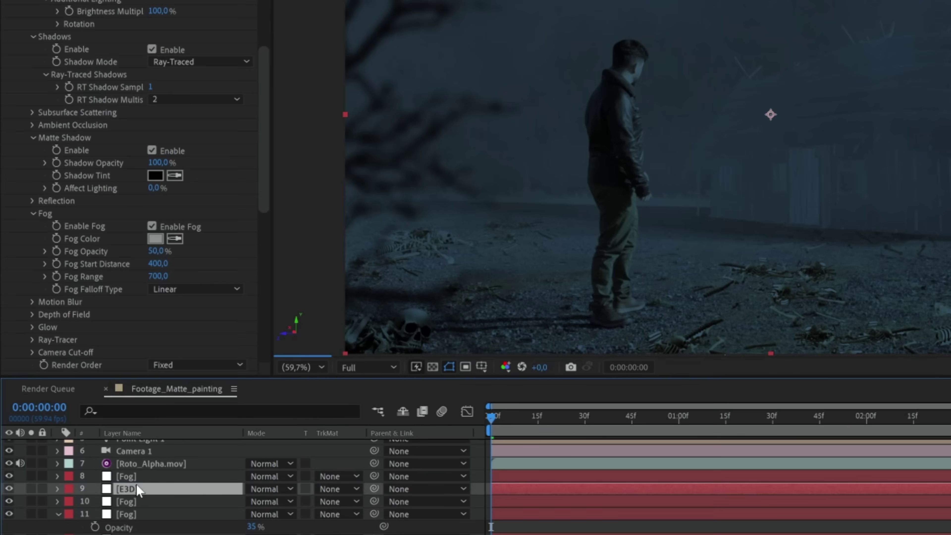
left_click(9, 488)
left_click(9, 489)
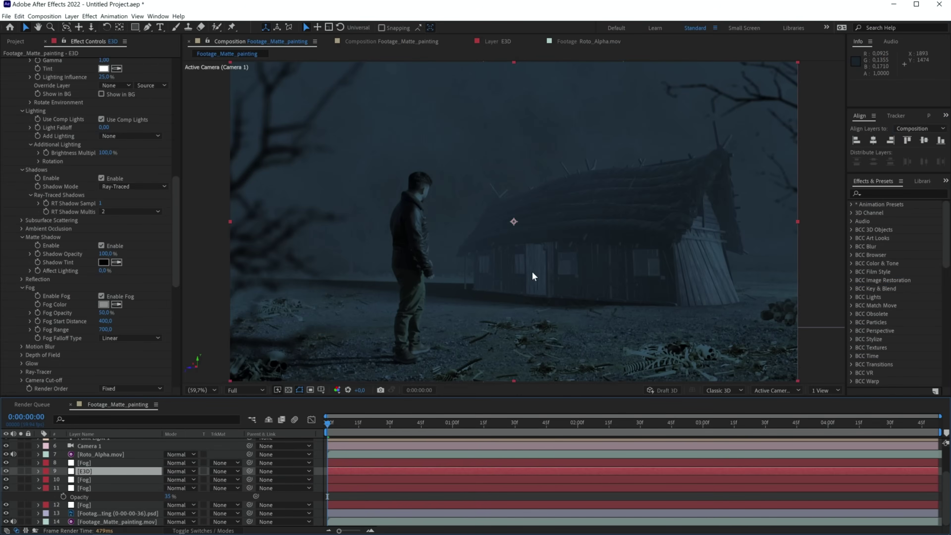
Disable Element's built-in fog and place the E3D layer directly below the second Fog layer
left_click_drag(80, 473, 87, 497)
left_click(101, 296)
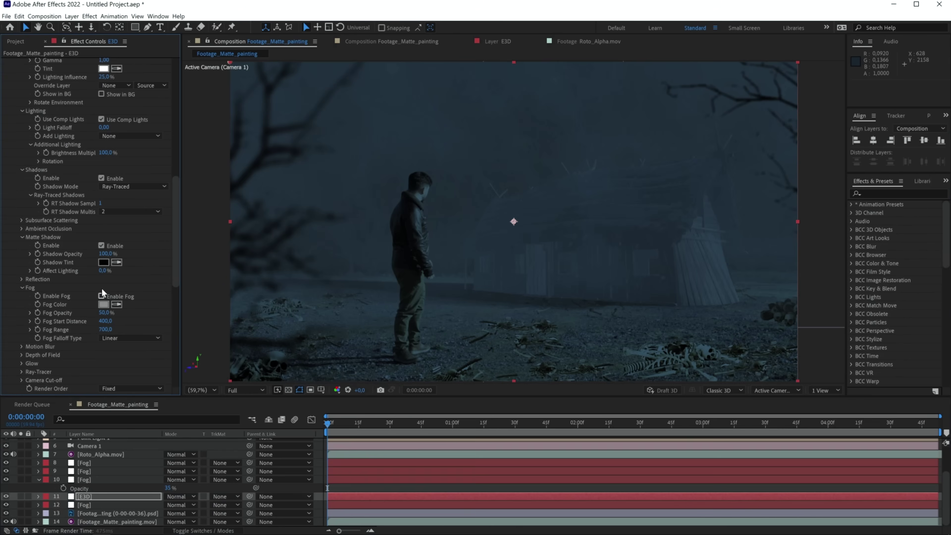
left_click_drag(87, 498, 90, 477)
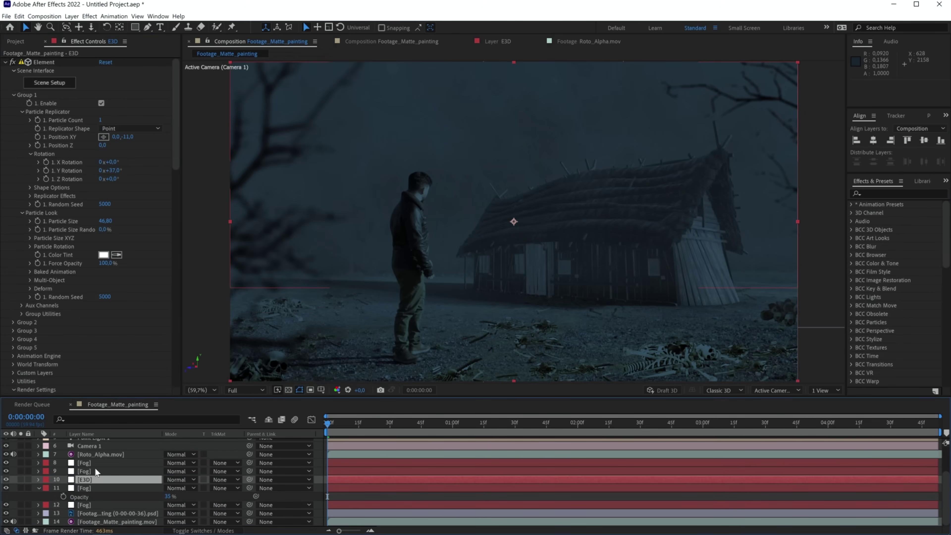